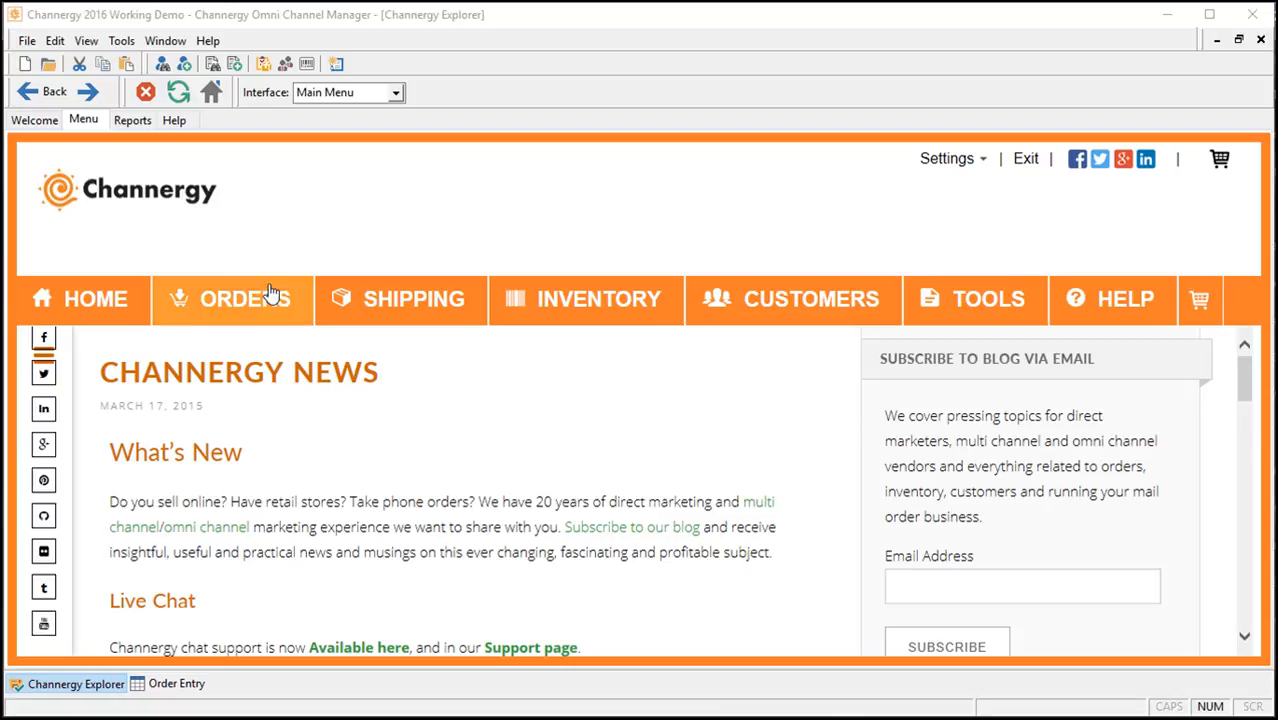
Step: Start a new order and select the Smithco customer by searching for the customer's last name
click(258, 312)
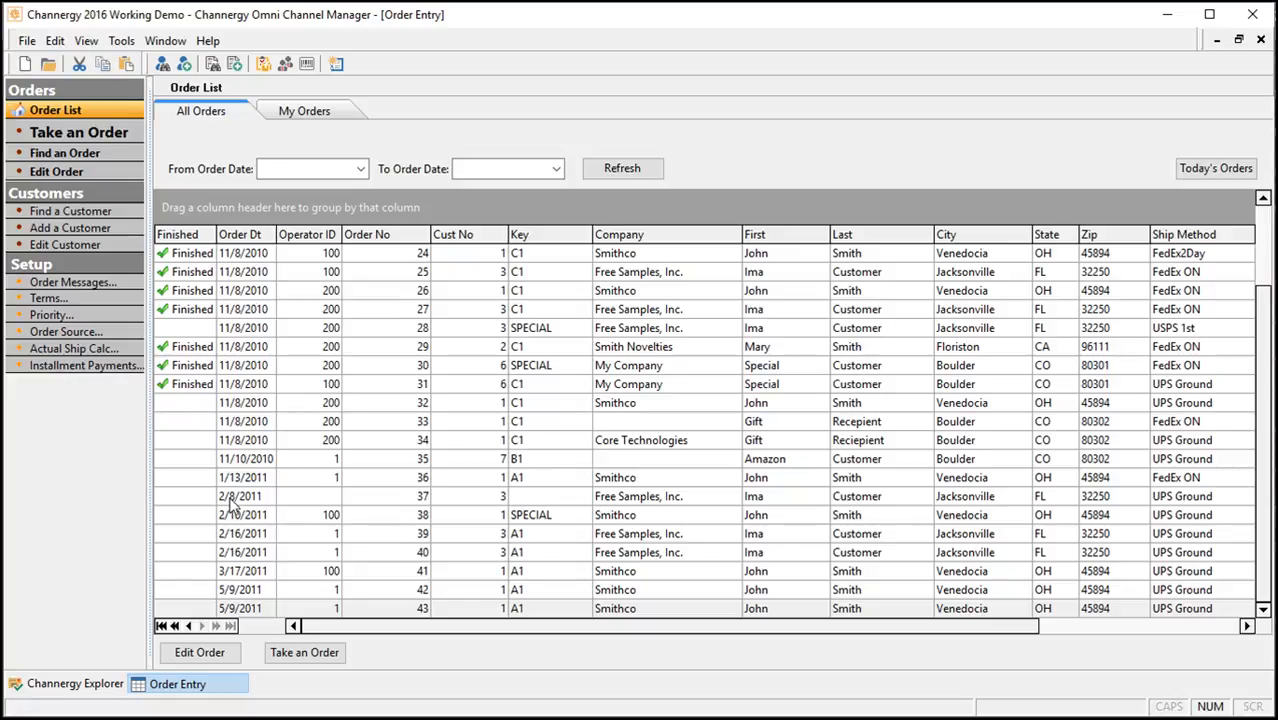
click(80, 133)
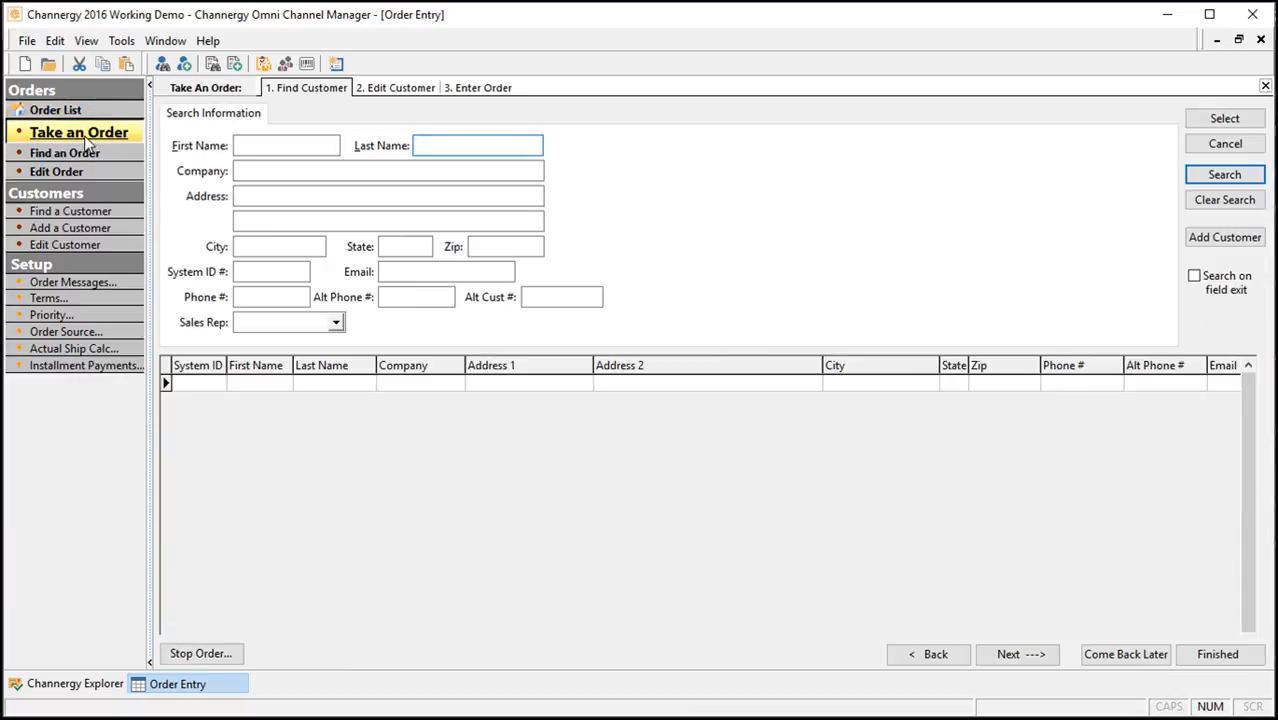
text(smith)
key(Return)
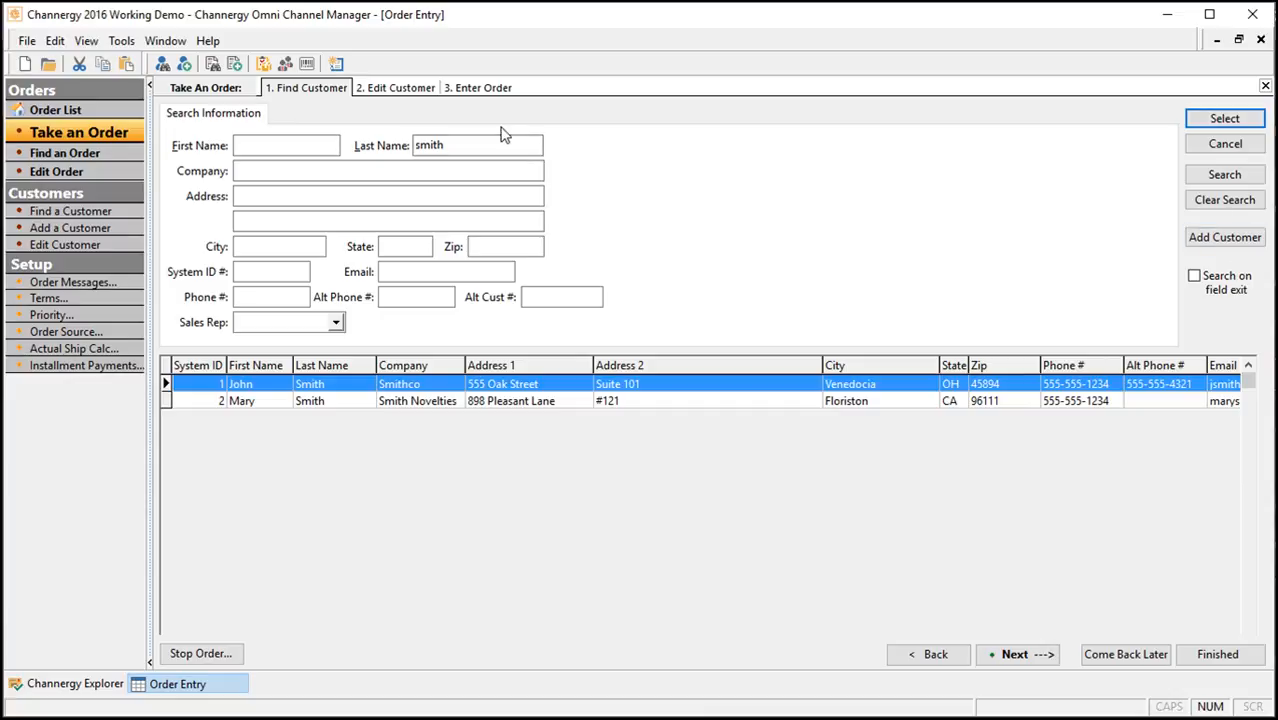
double_click(365, 386)
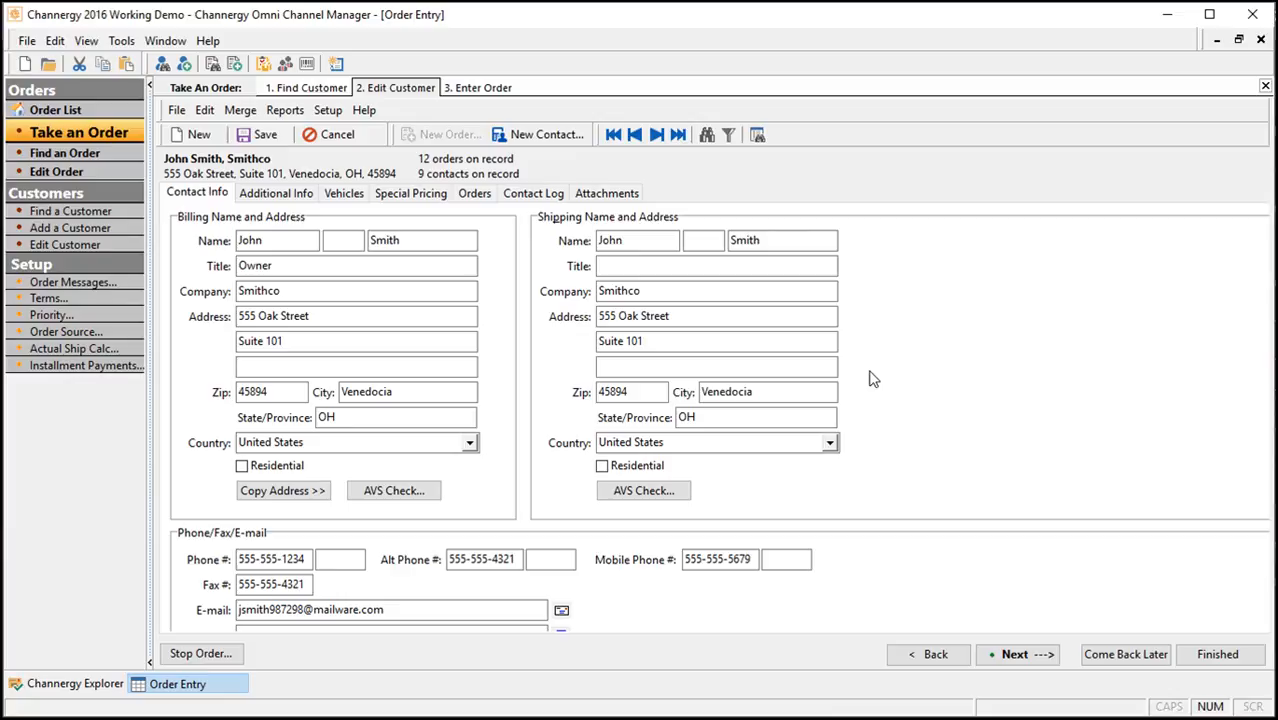
click(254, 114)
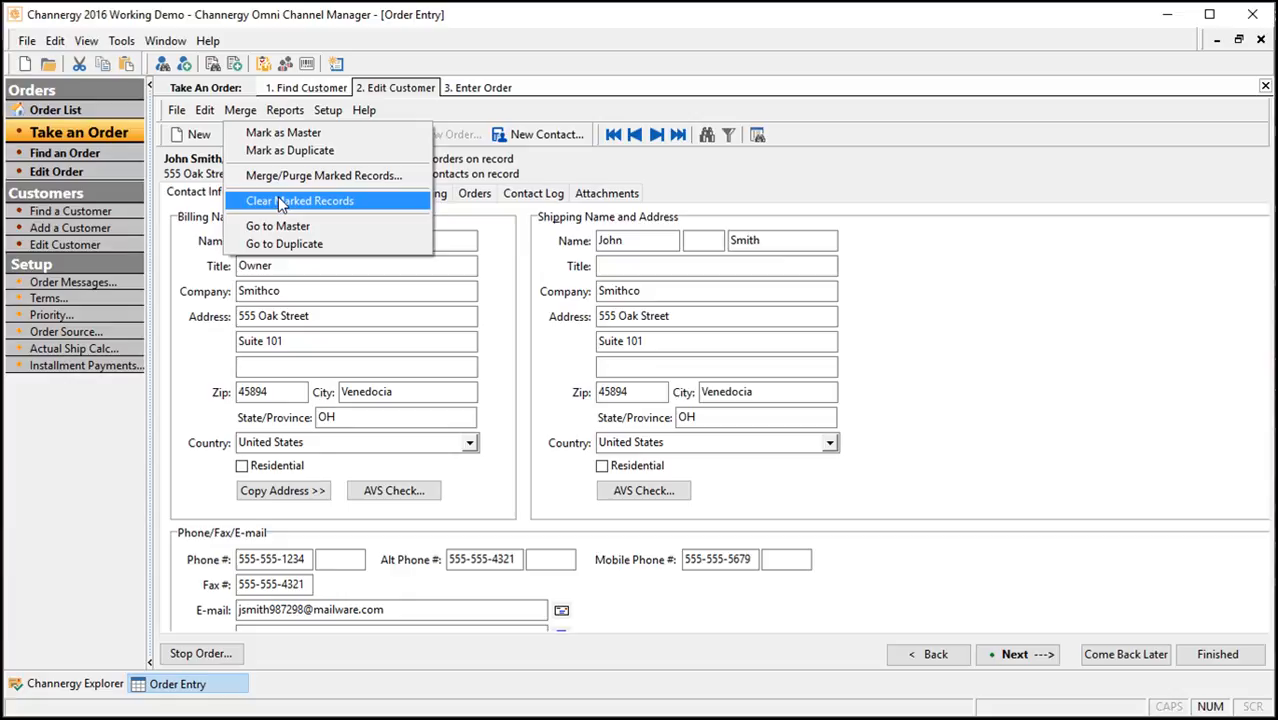
click(754, 78)
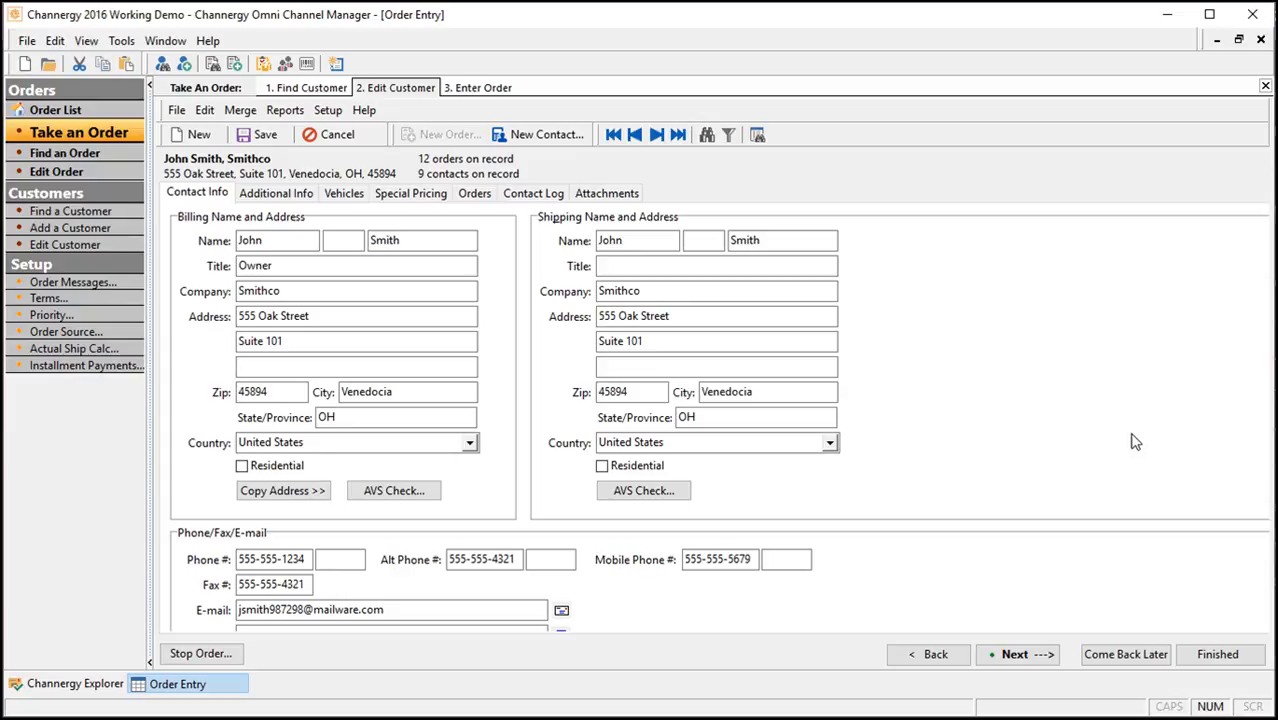
Step: Continue to order entry and set the order's operator ID to 200 and its source key to A1
click(1038, 654)
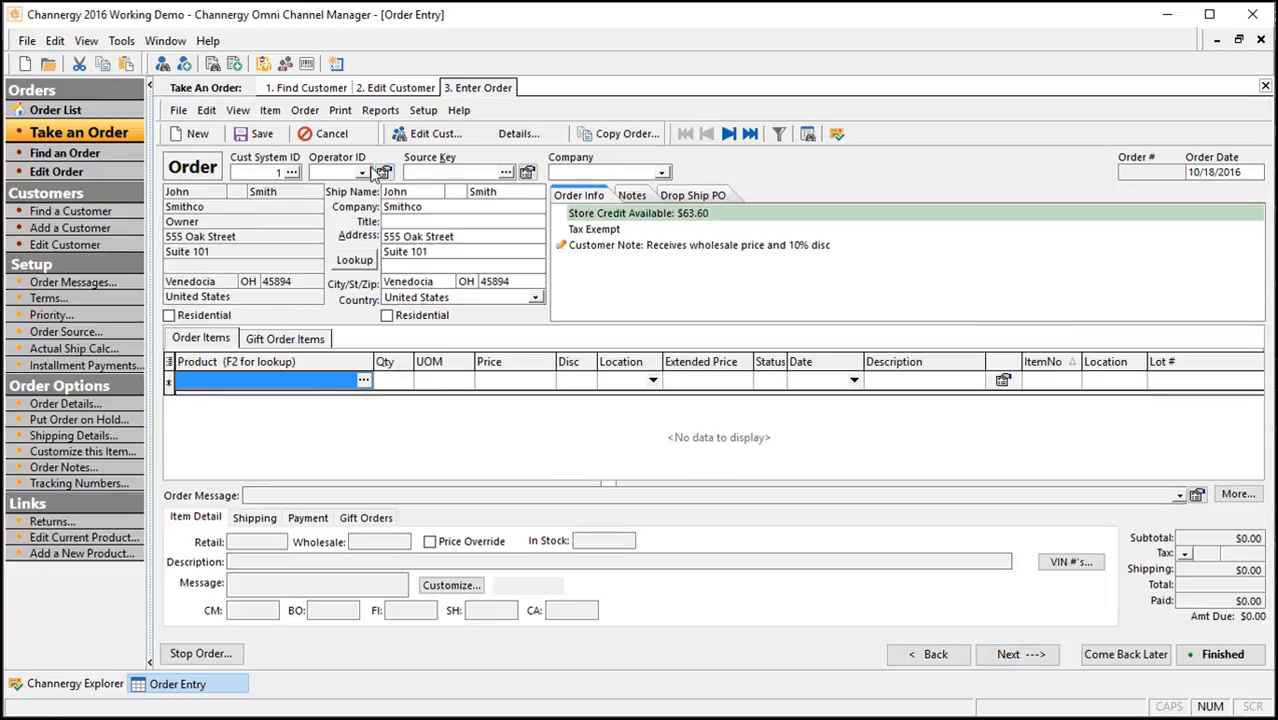
click(362, 172)
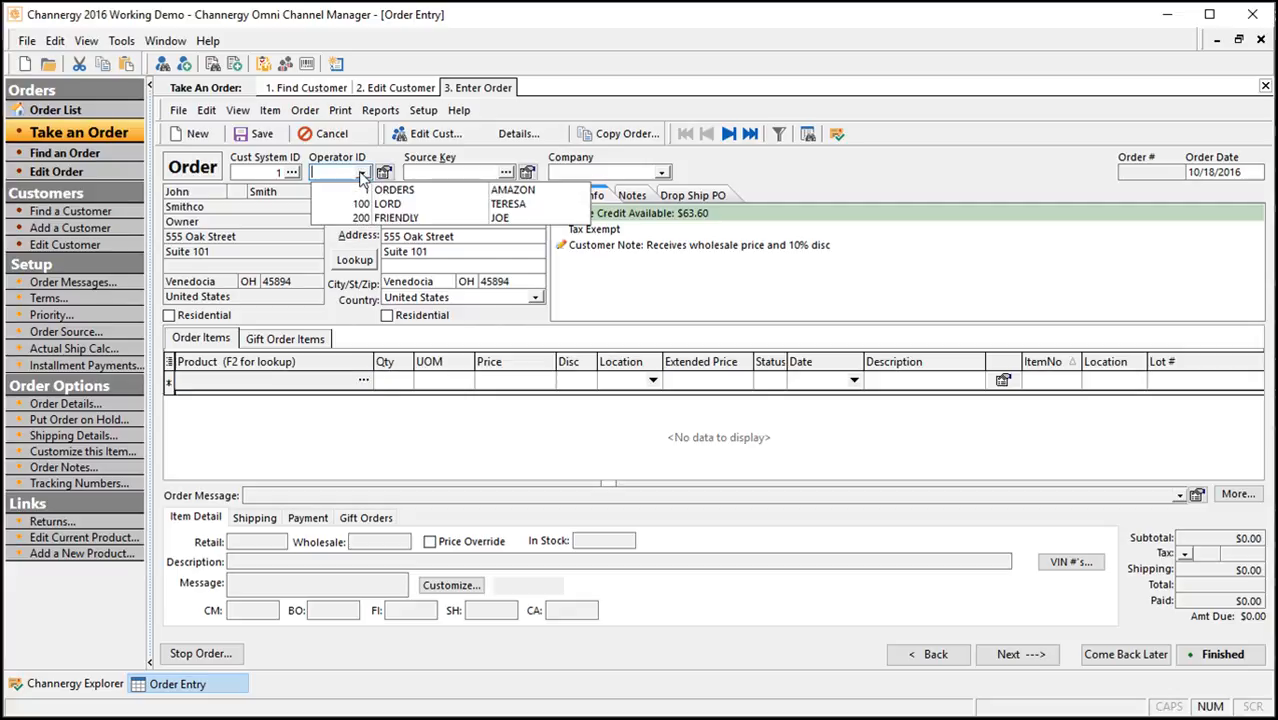
click(410, 218)
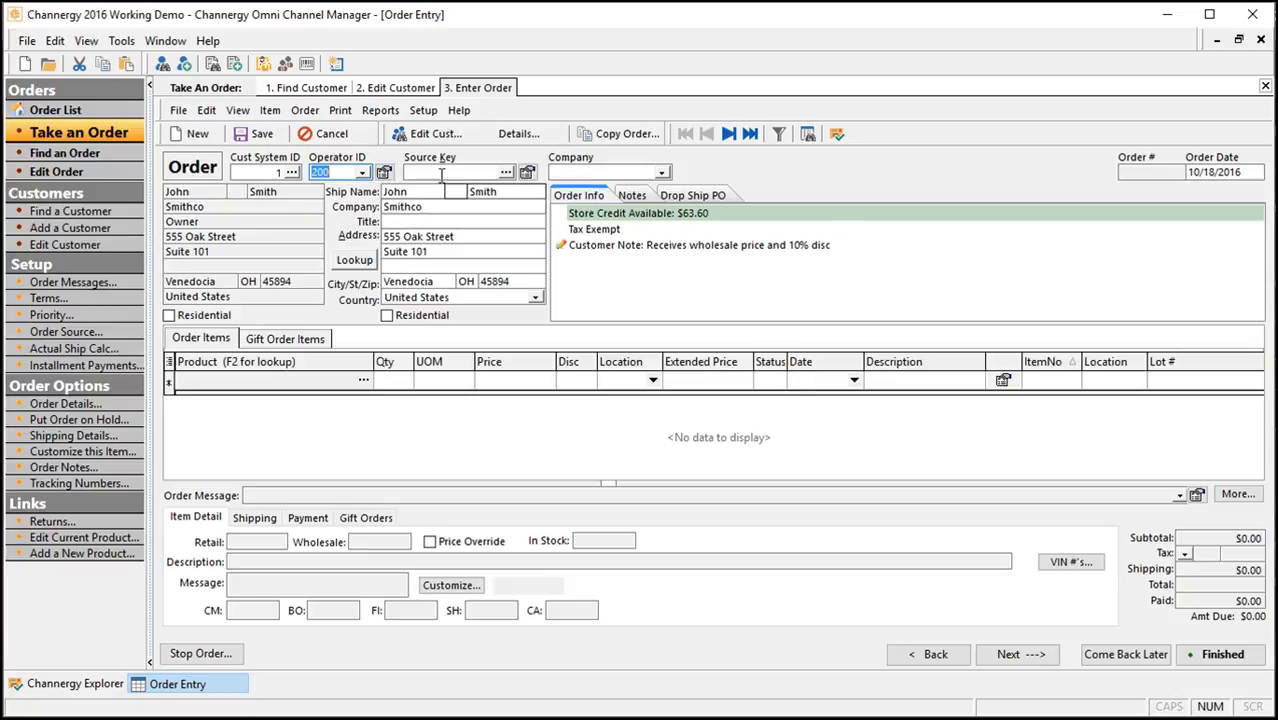
click(506, 172)
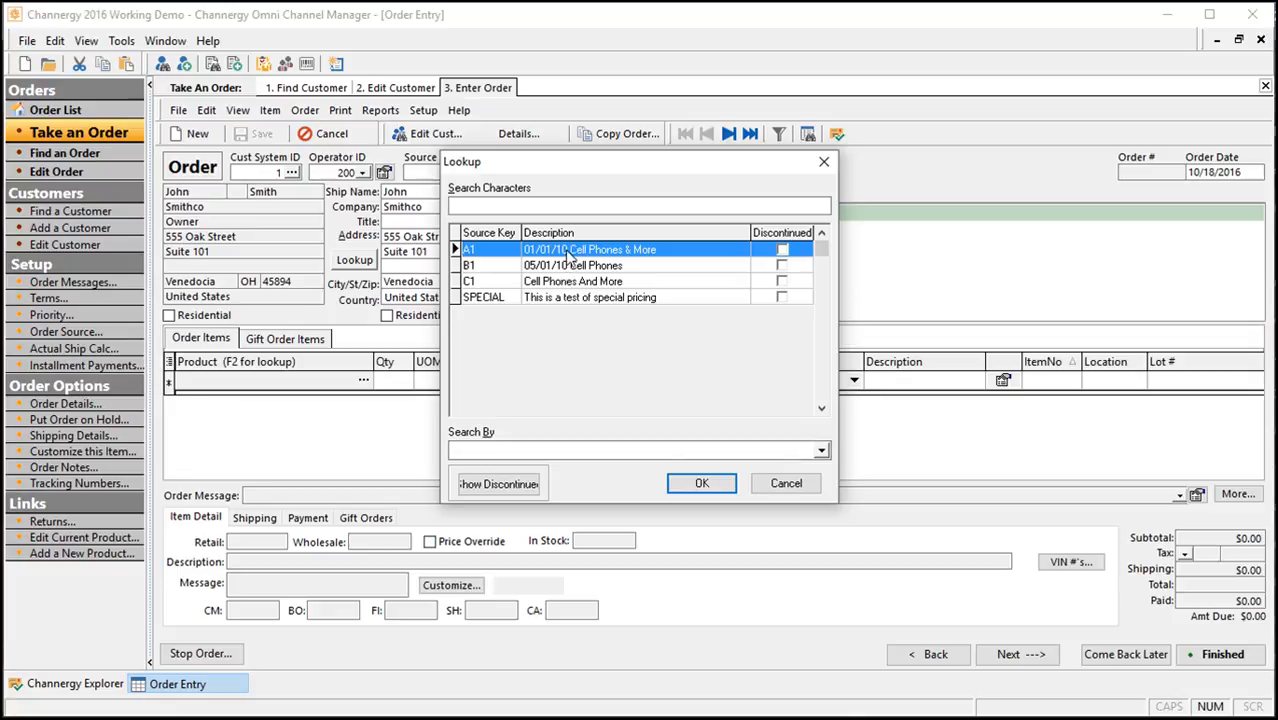
click(701, 483)
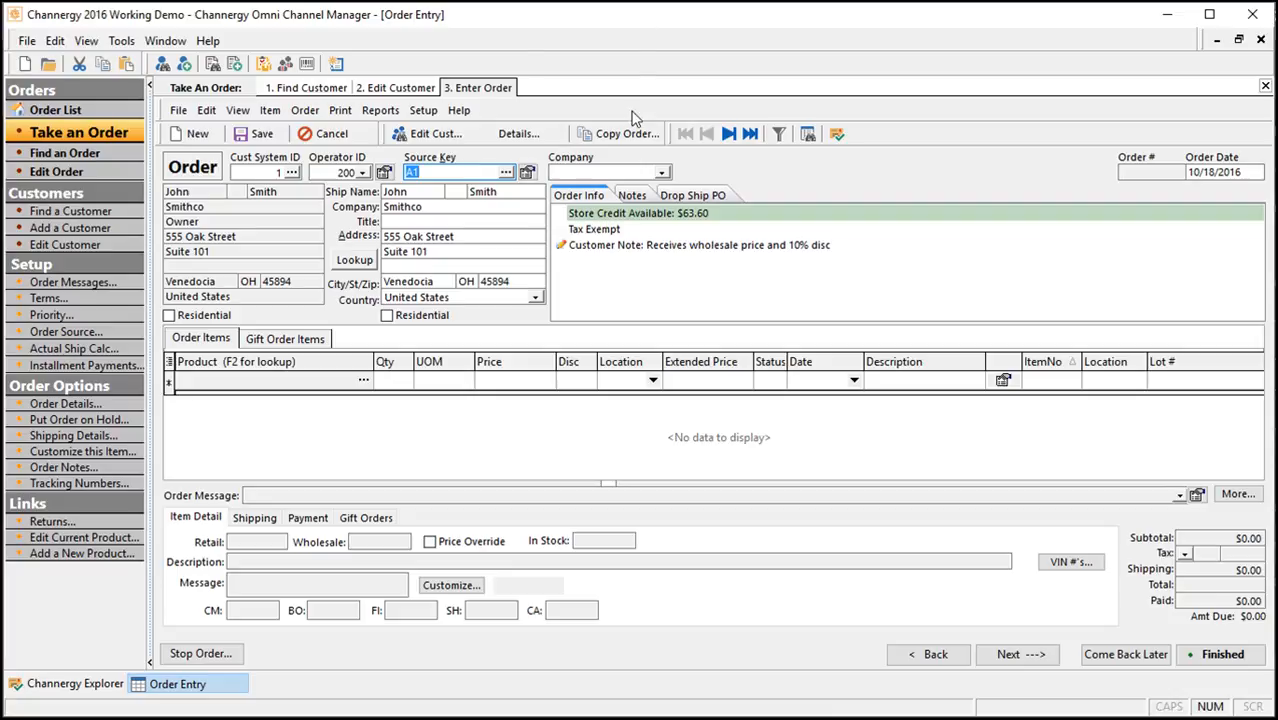
click(662, 172)
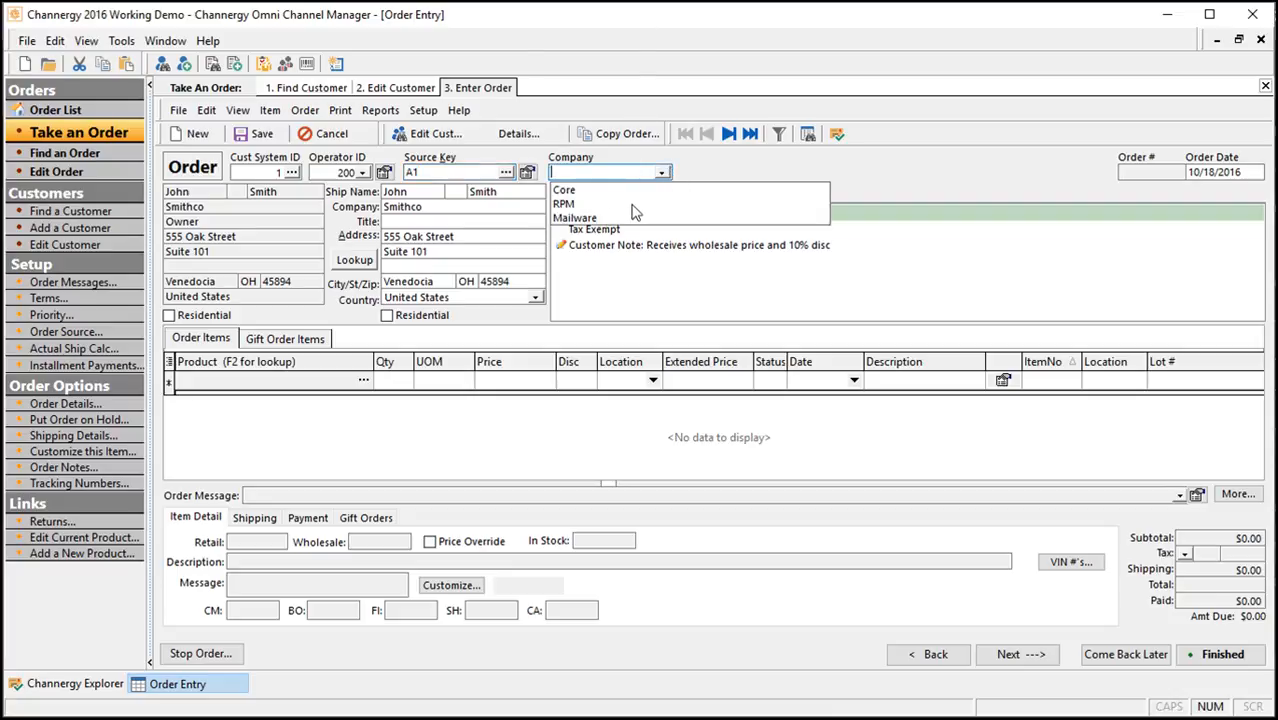
click(887, 157)
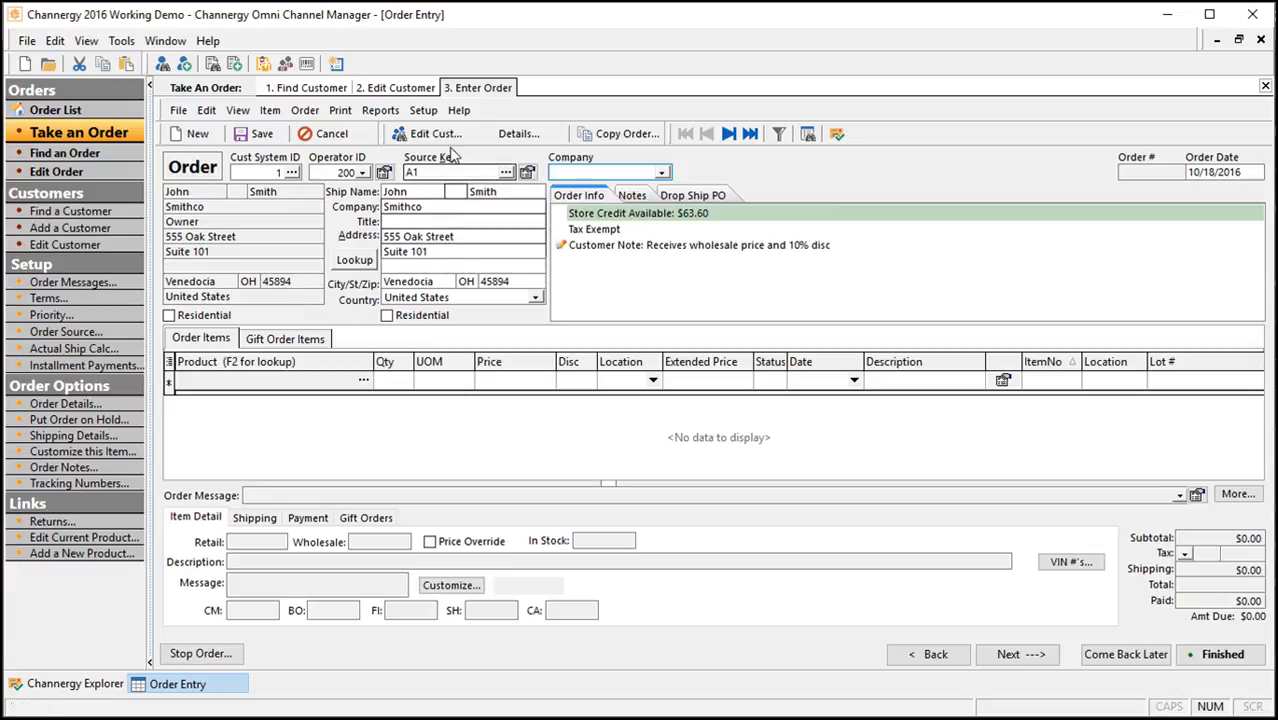
Step: Fill the shipping address from the last Smithco entry in the address lookup, and check the order's notes
click(355, 262)
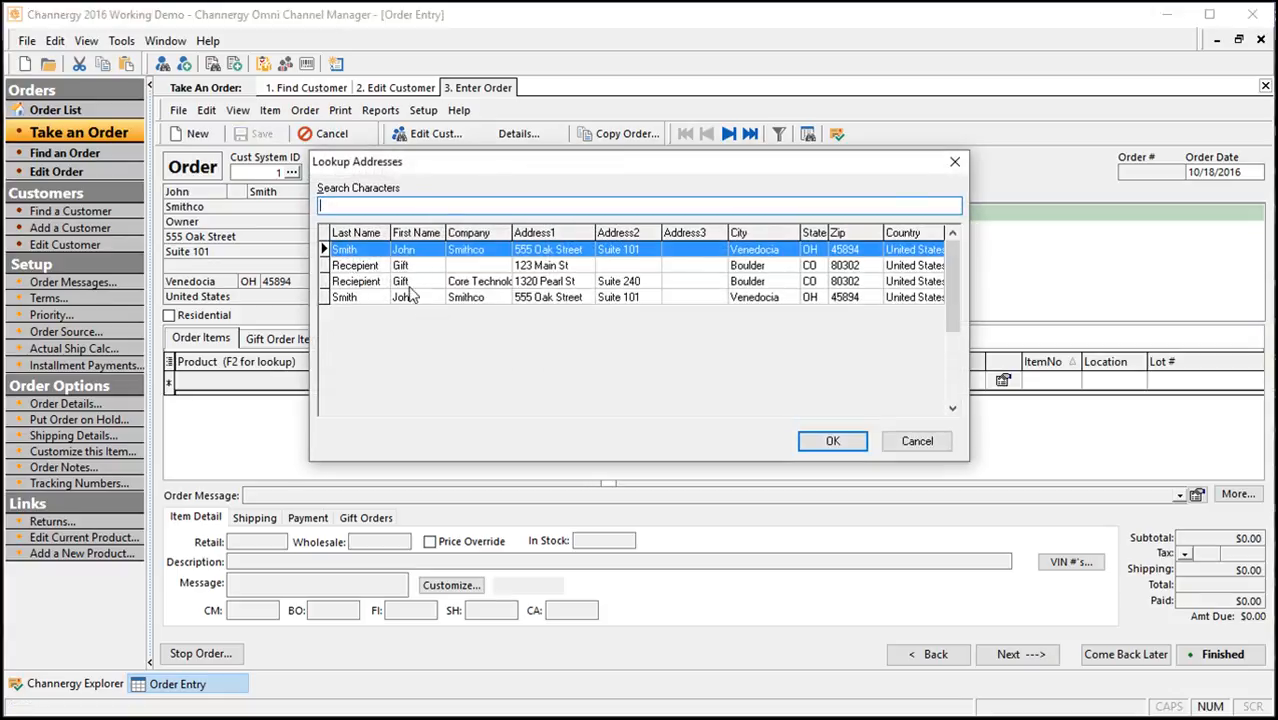
click(375, 298)
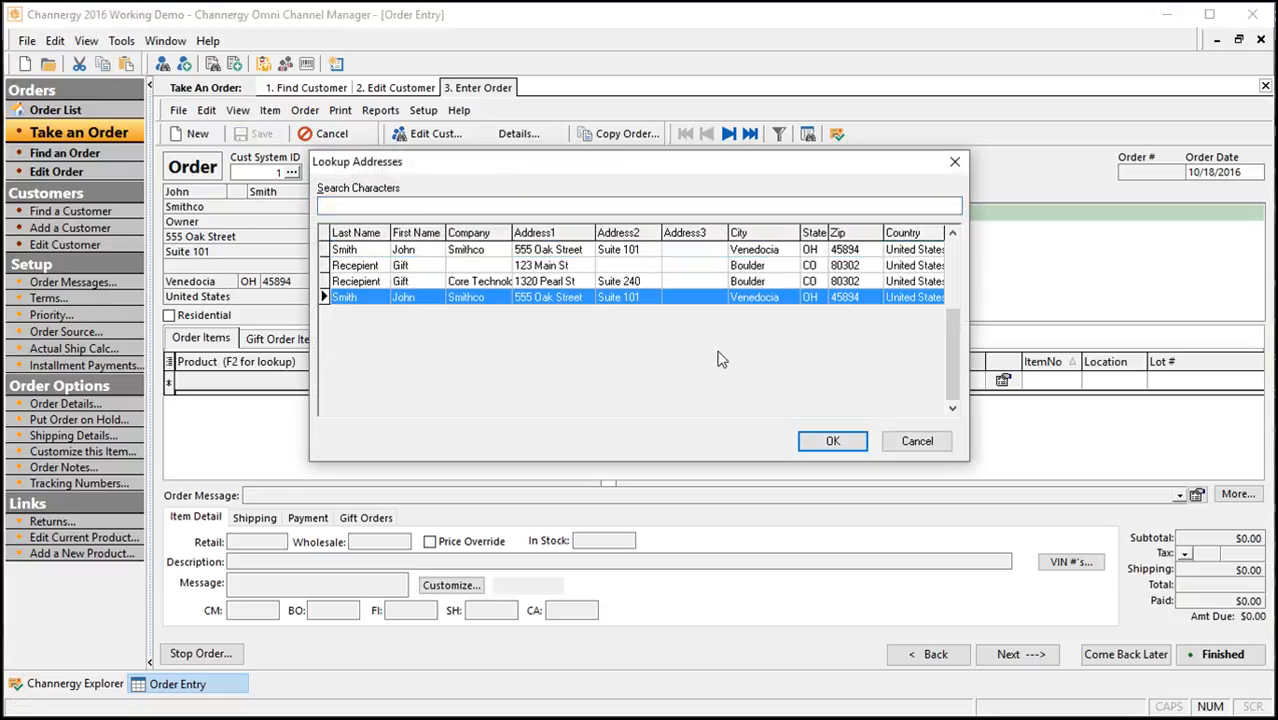
click(828, 440)
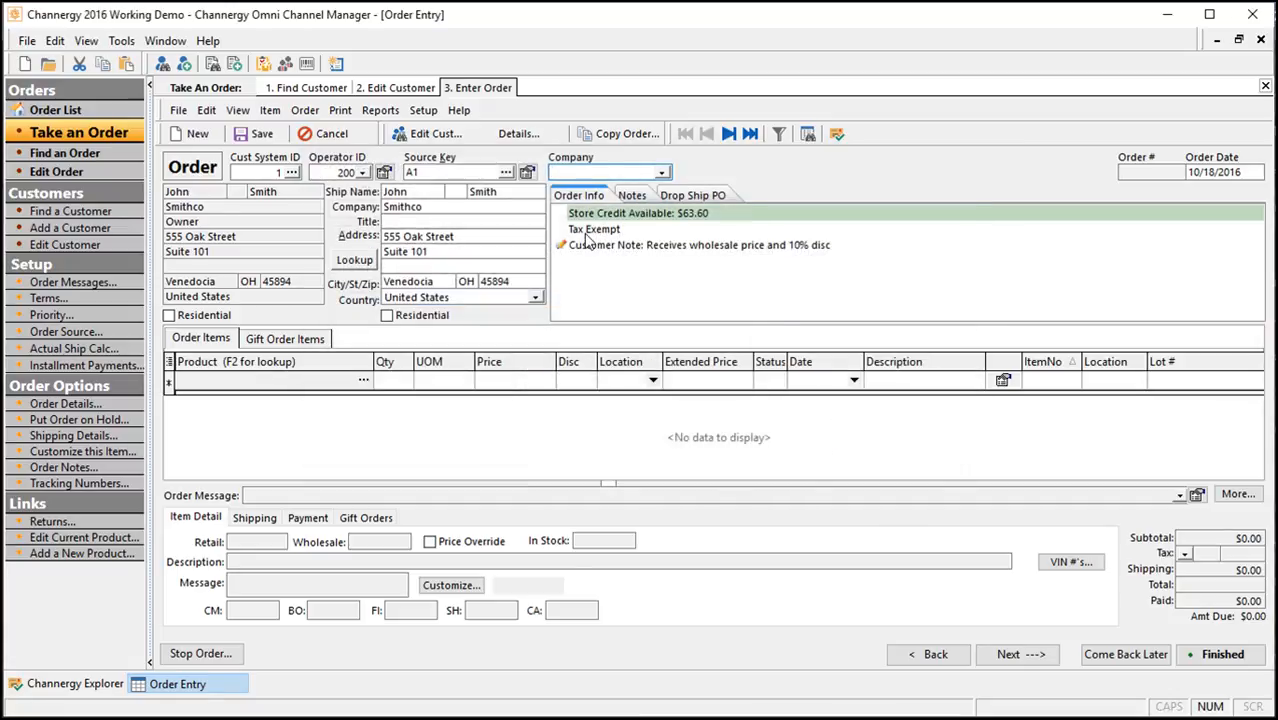
click(638, 198)
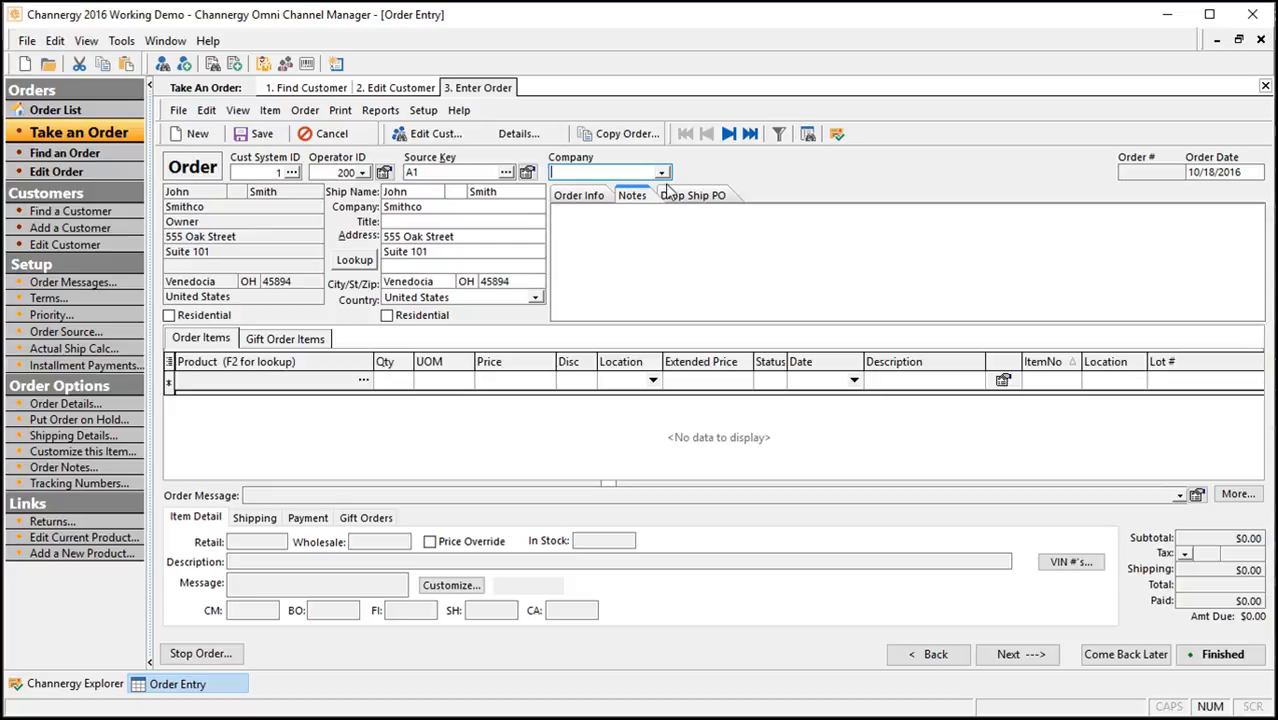
click(601, 198)
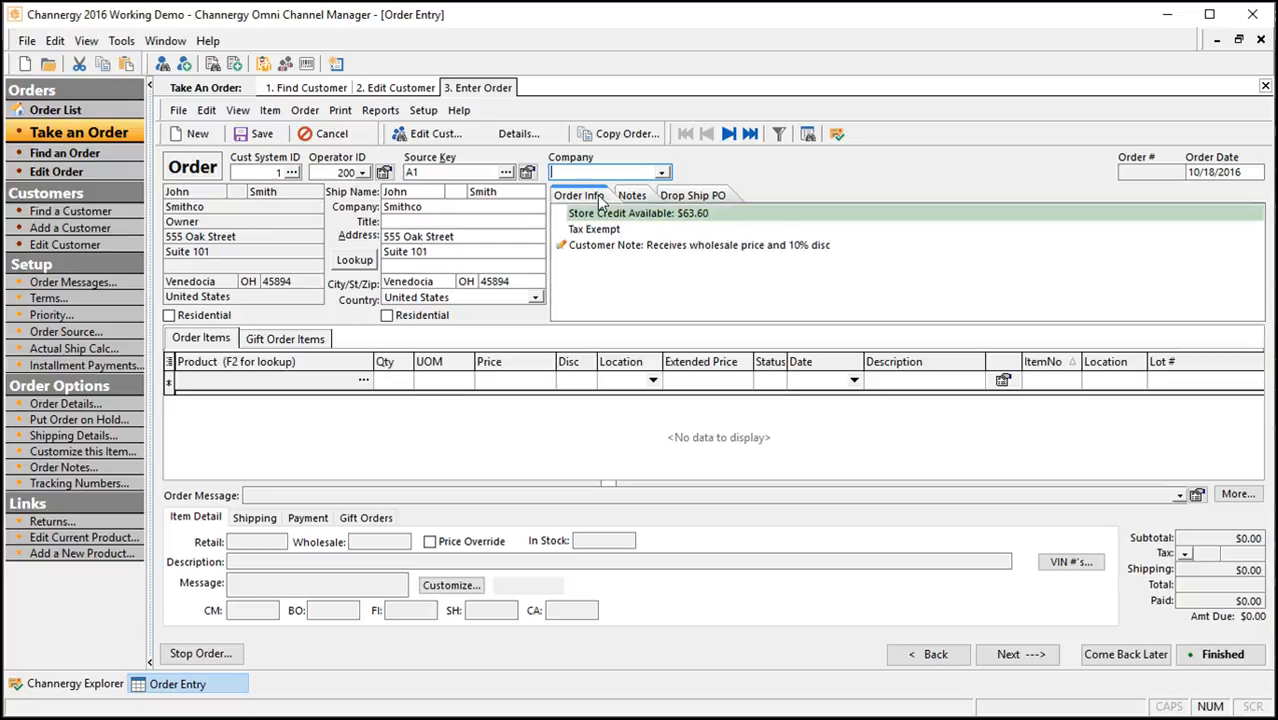
Step: Look up products with a full text search for DOOR and add one BB-00001 to the order
click(247, 386)
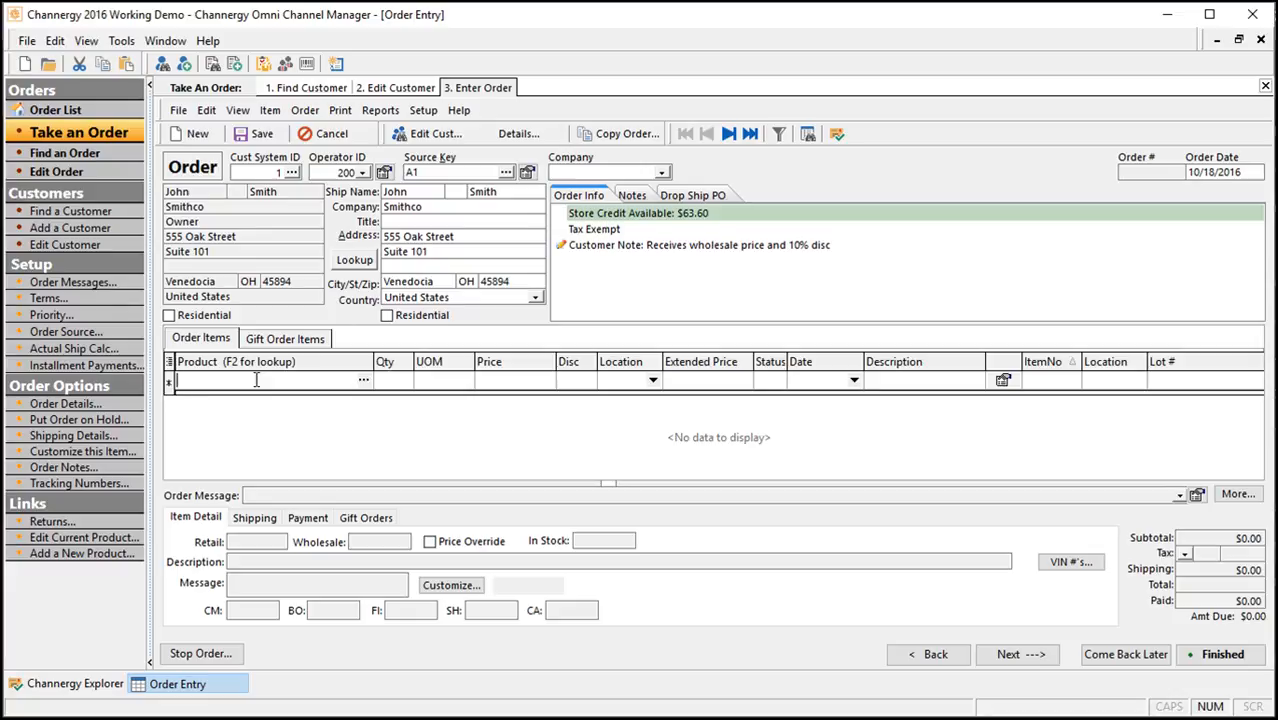
key(F2)
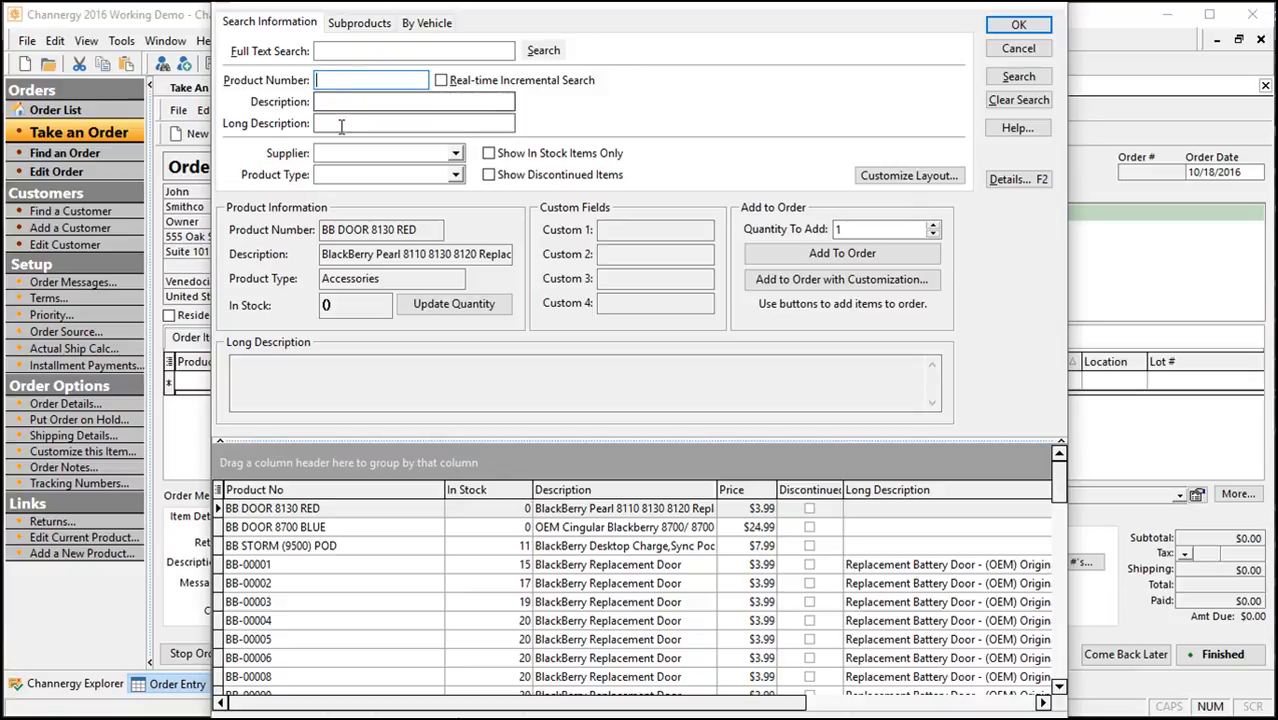
click(357, 54)
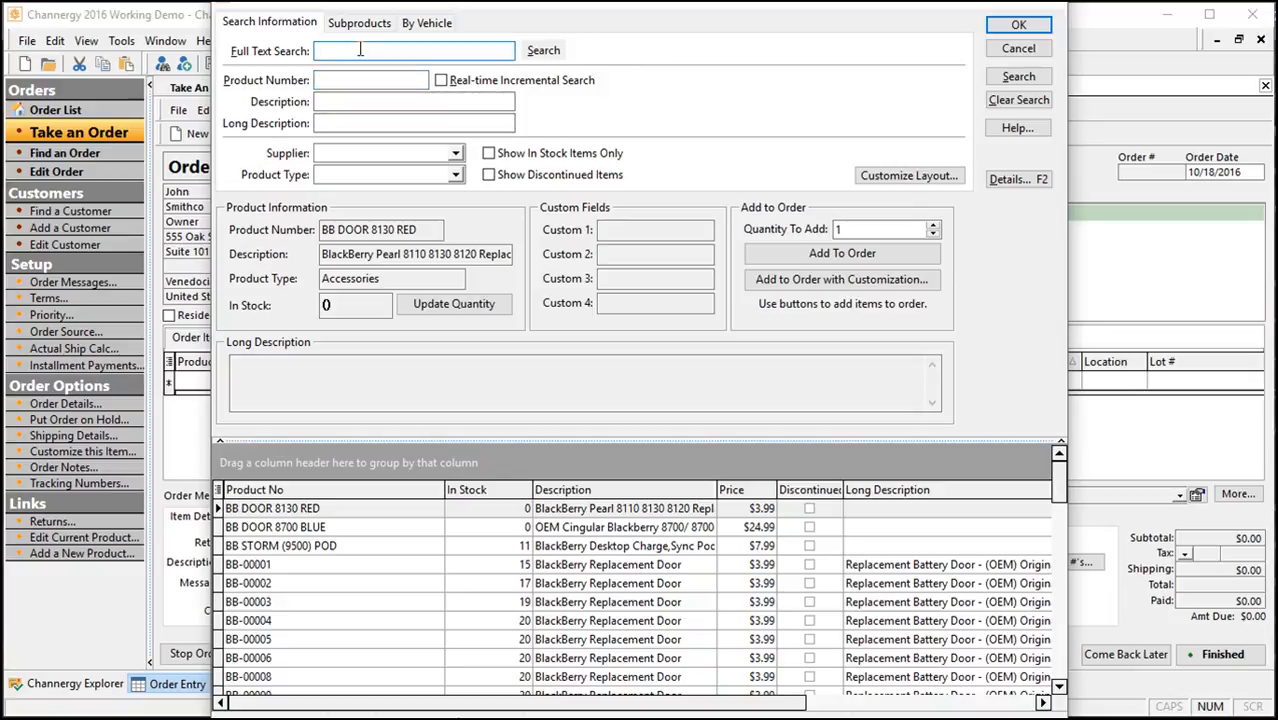
text(DOOR)
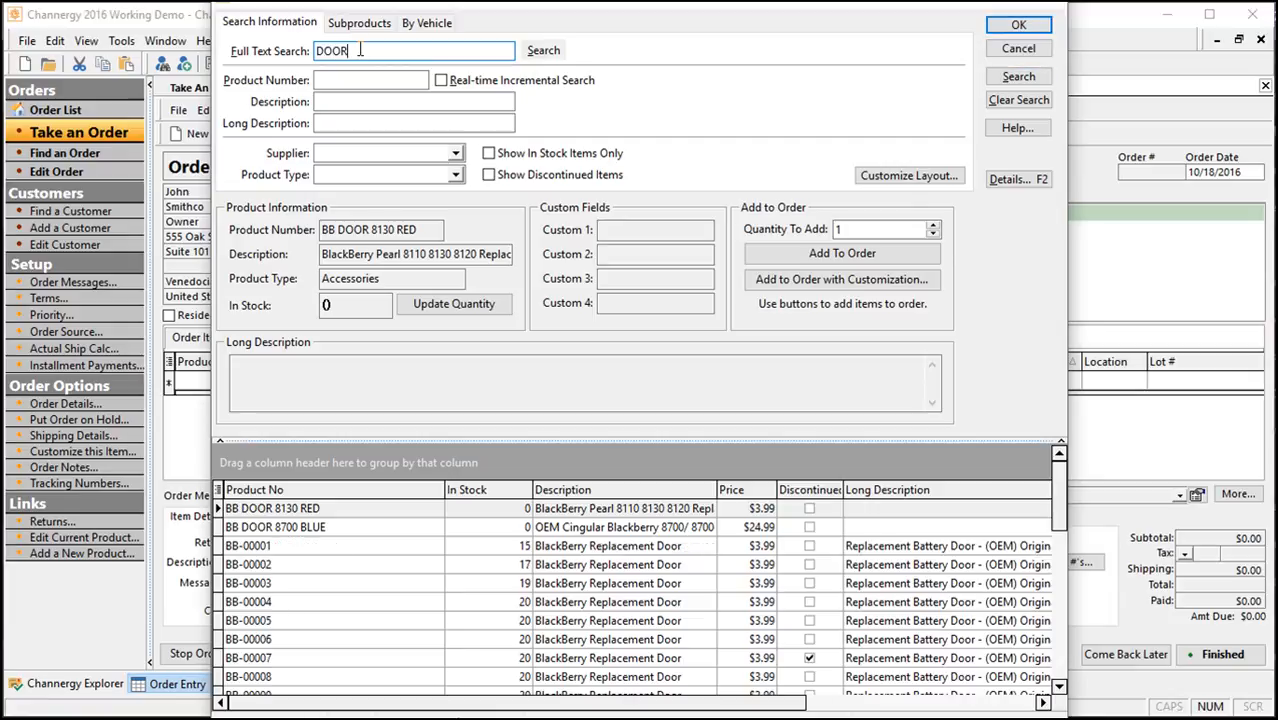
click(287, 553)
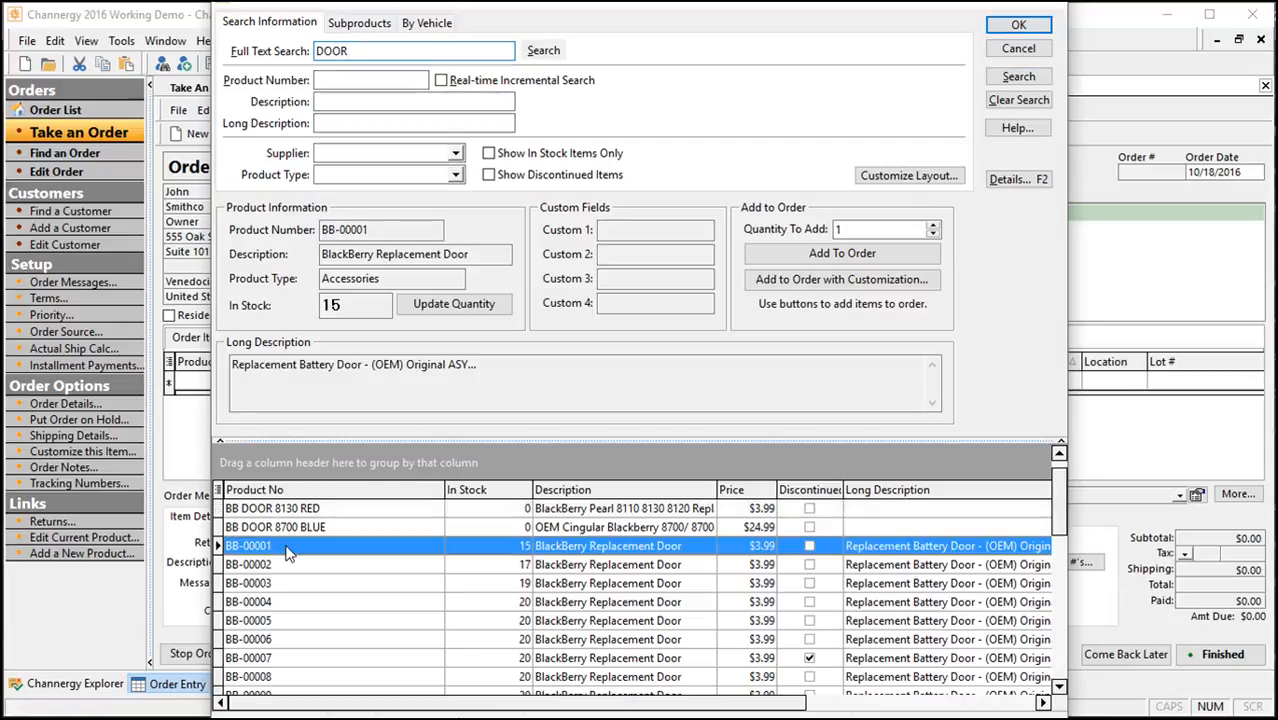
click(890, 253)
Step: View the product details and attachments of BB-00002, and return to the product search
click(372, 564)
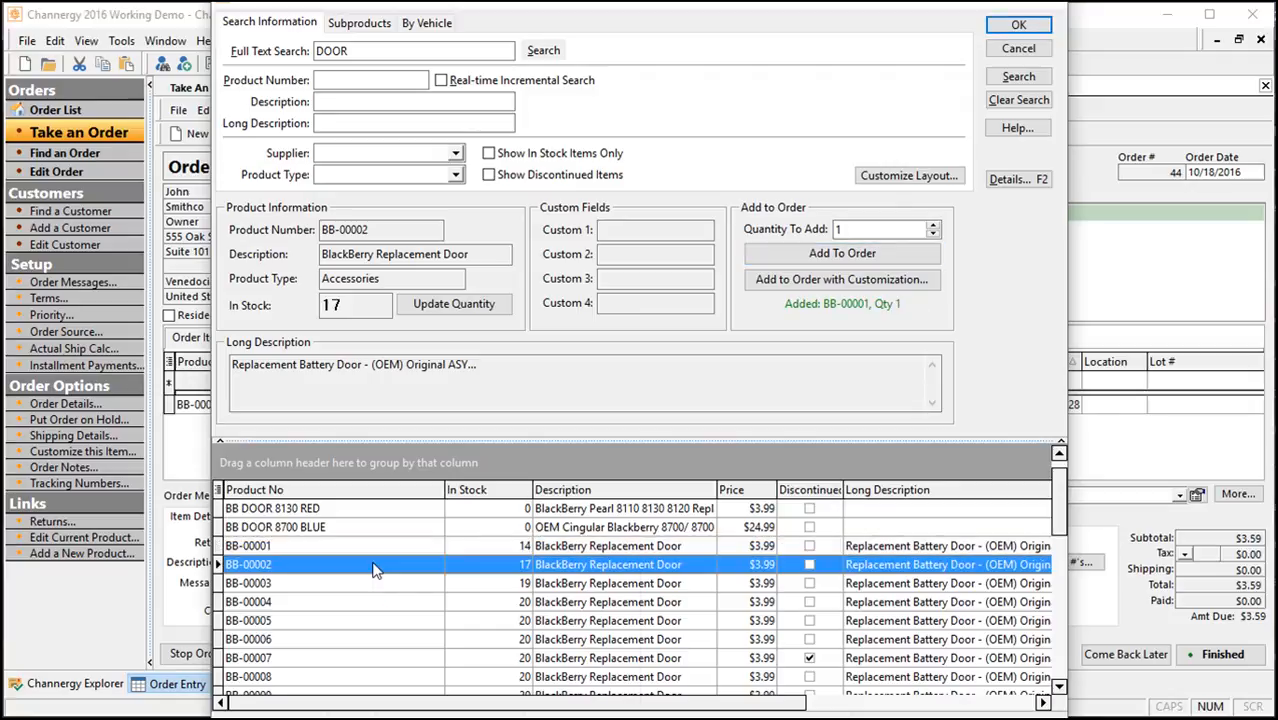
right_click(372, 564)
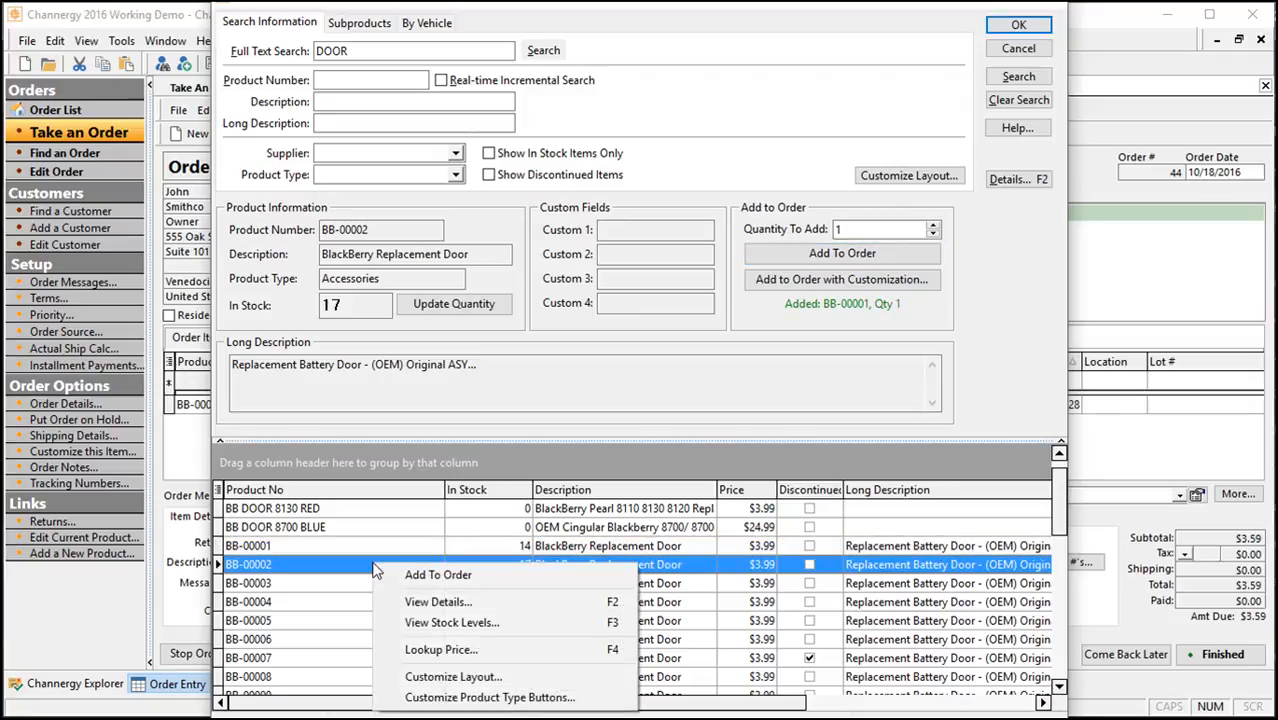
click(505, 606)
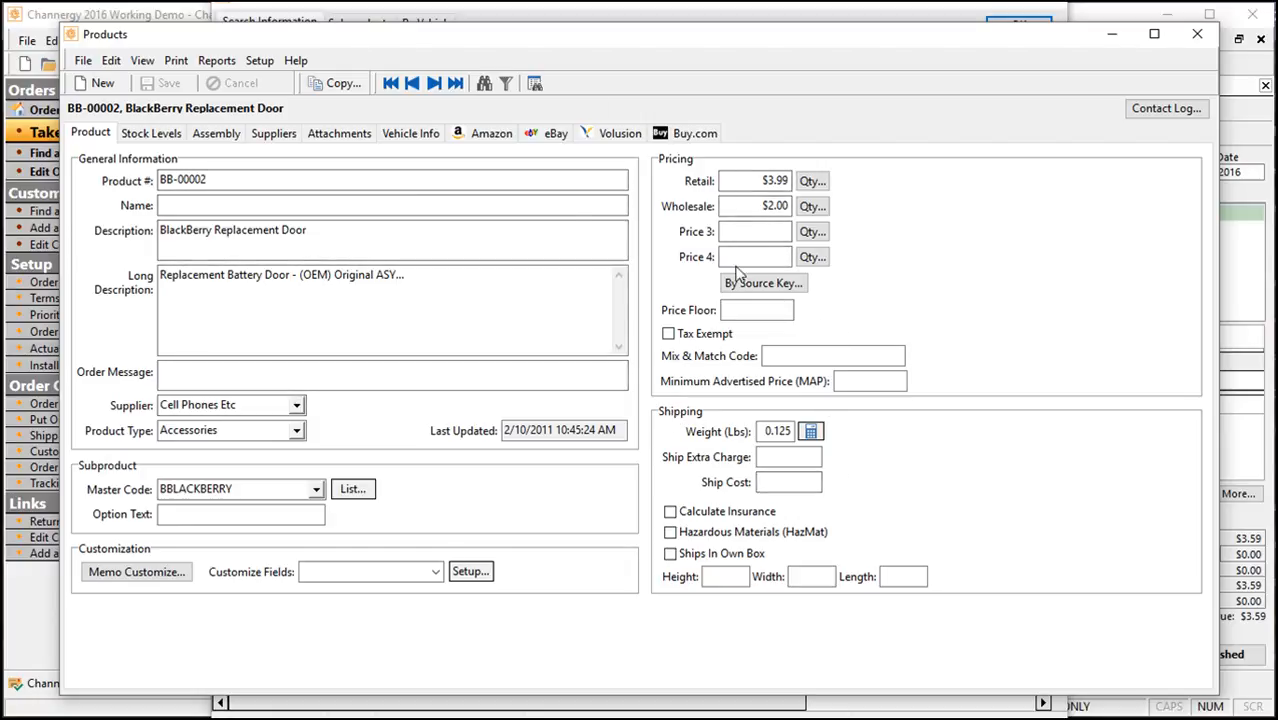
click(338, 134)
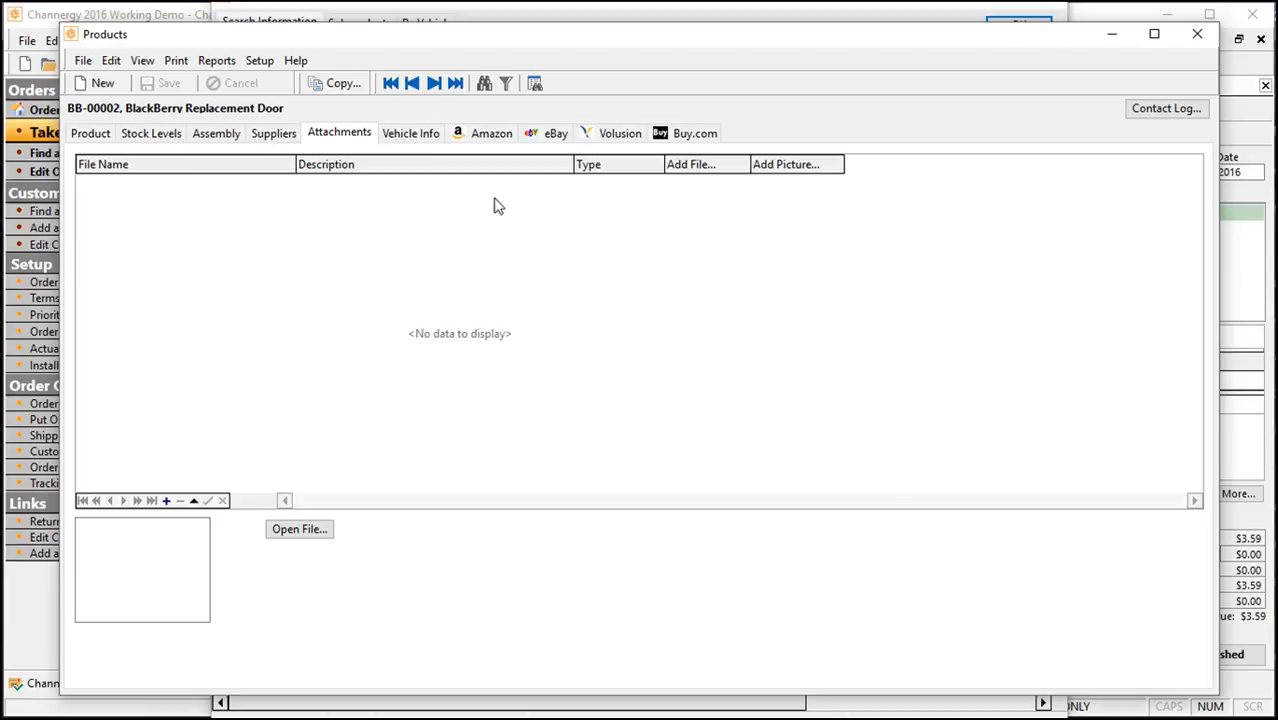
click(1199, 38)
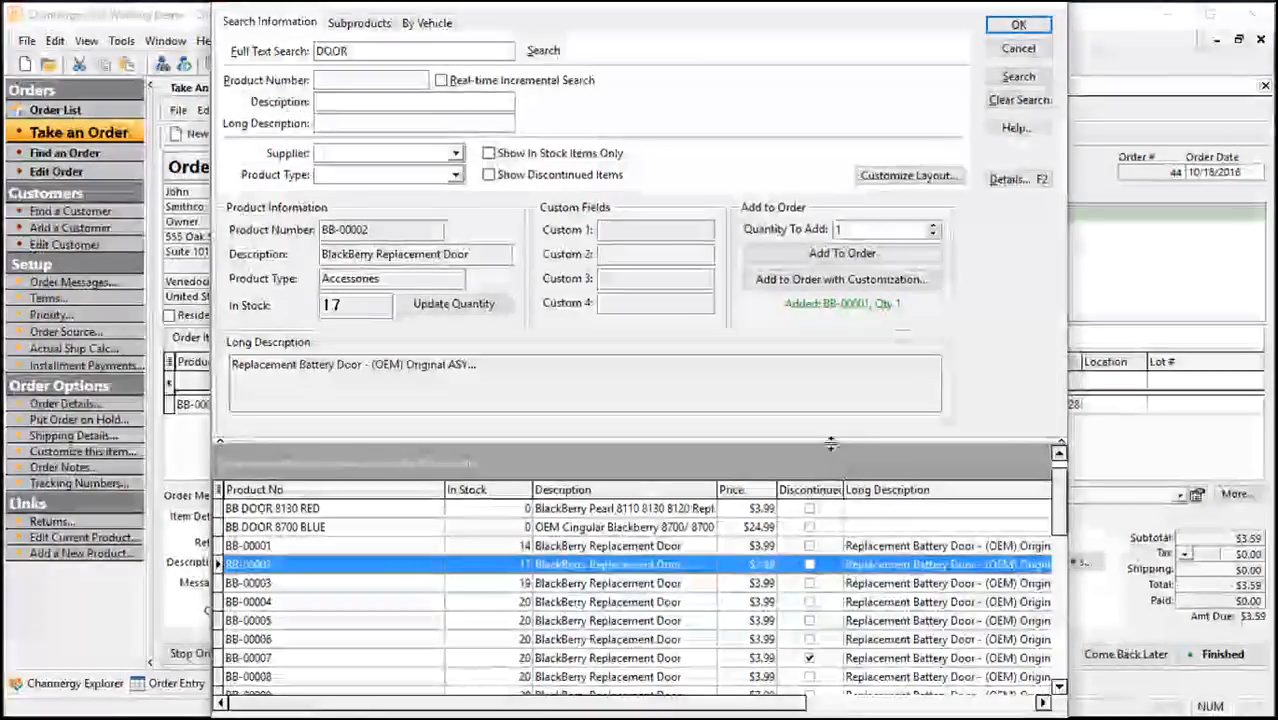
Step: Add one BB DOOR 8130 RED to the order with the customization memo "Do not eat"
click(355, 509)
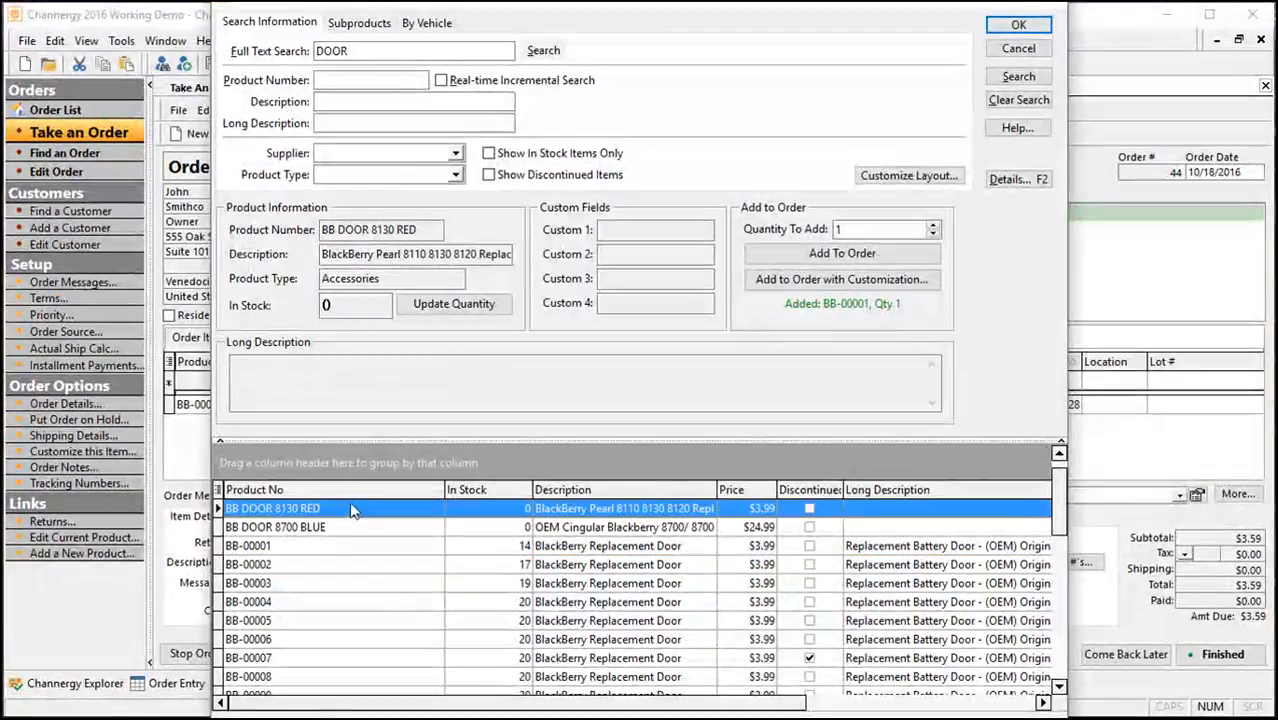
click(852, 281)
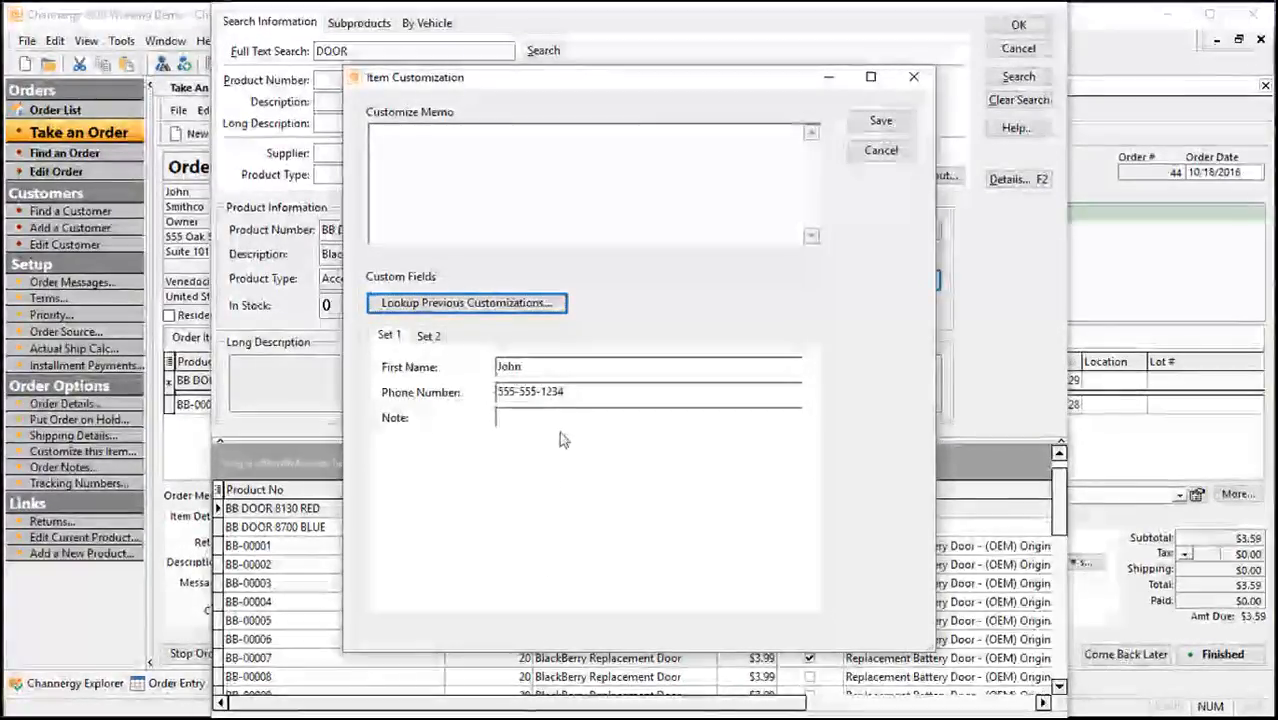
drag(551, 364, 480, 366)
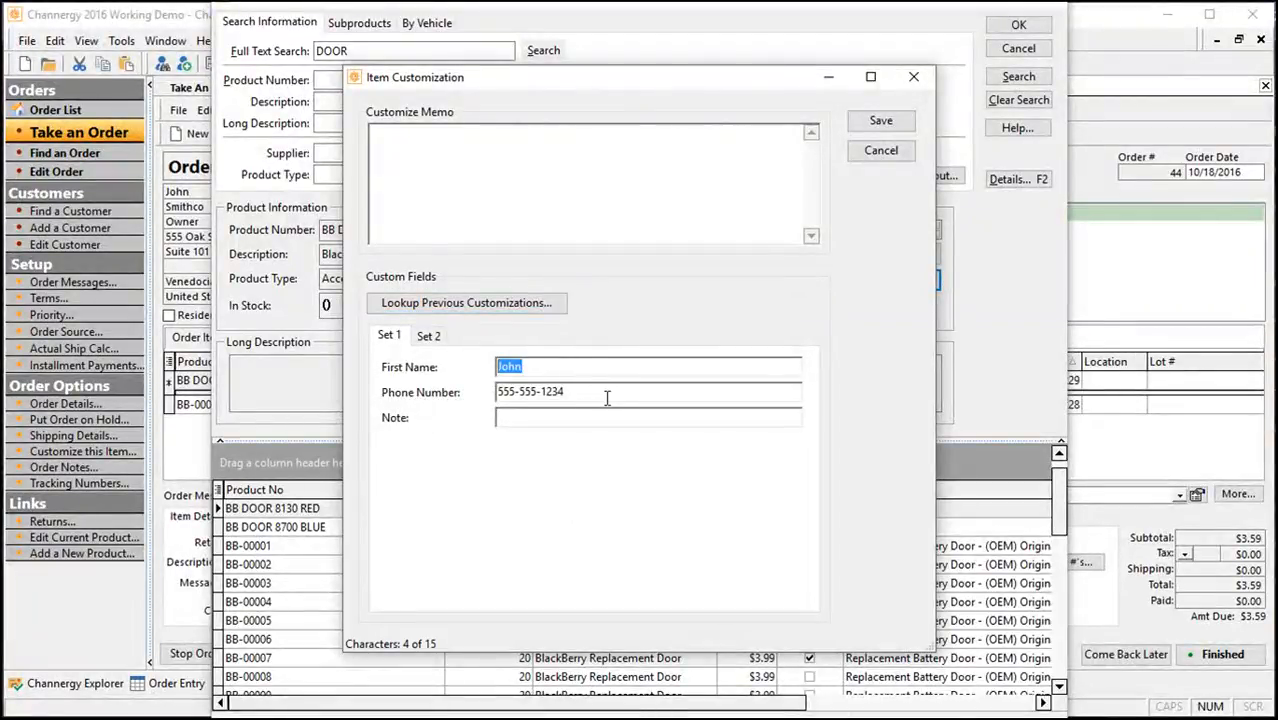
click(559, 416)
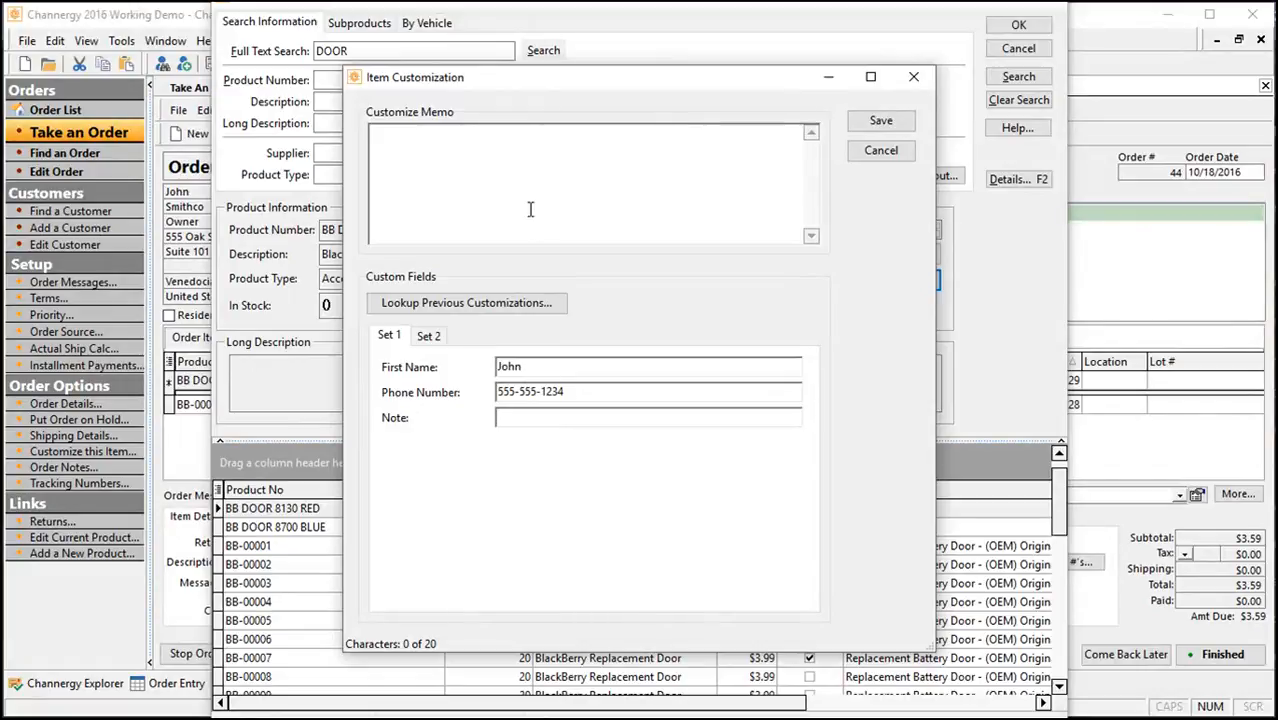
click(492, 168)
text(D)
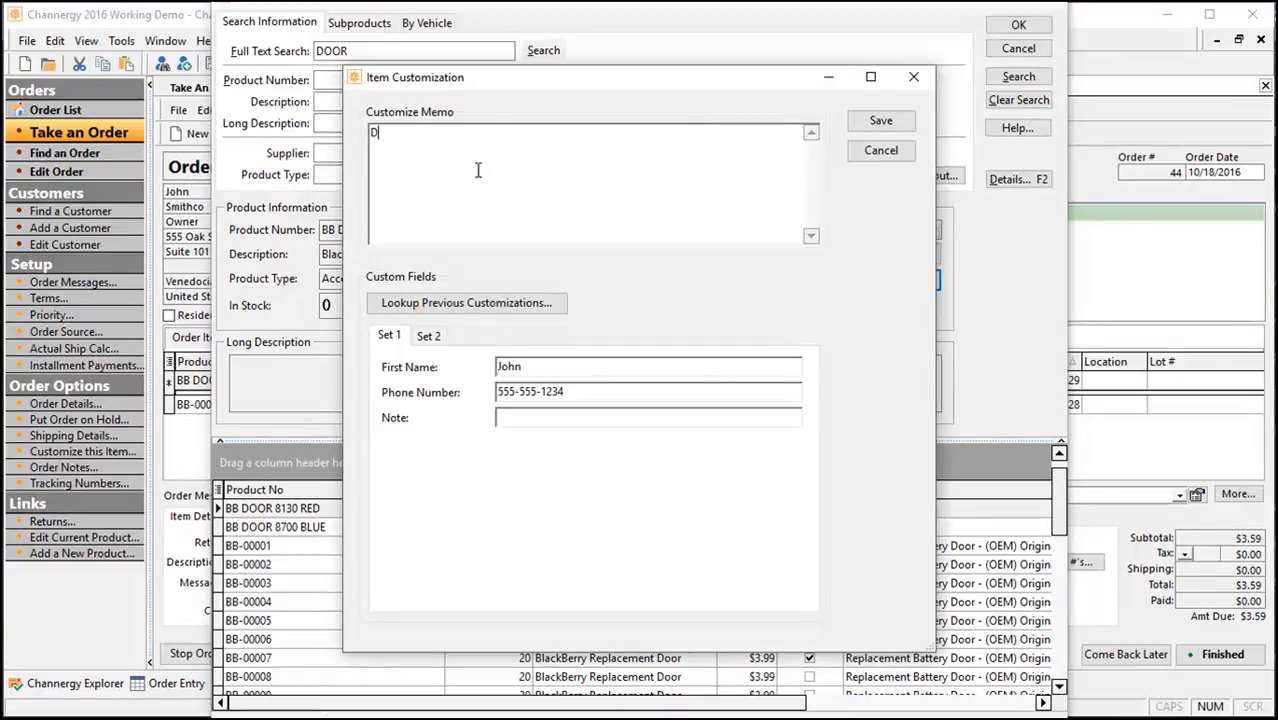
text(o not eat)
click(881, 121)
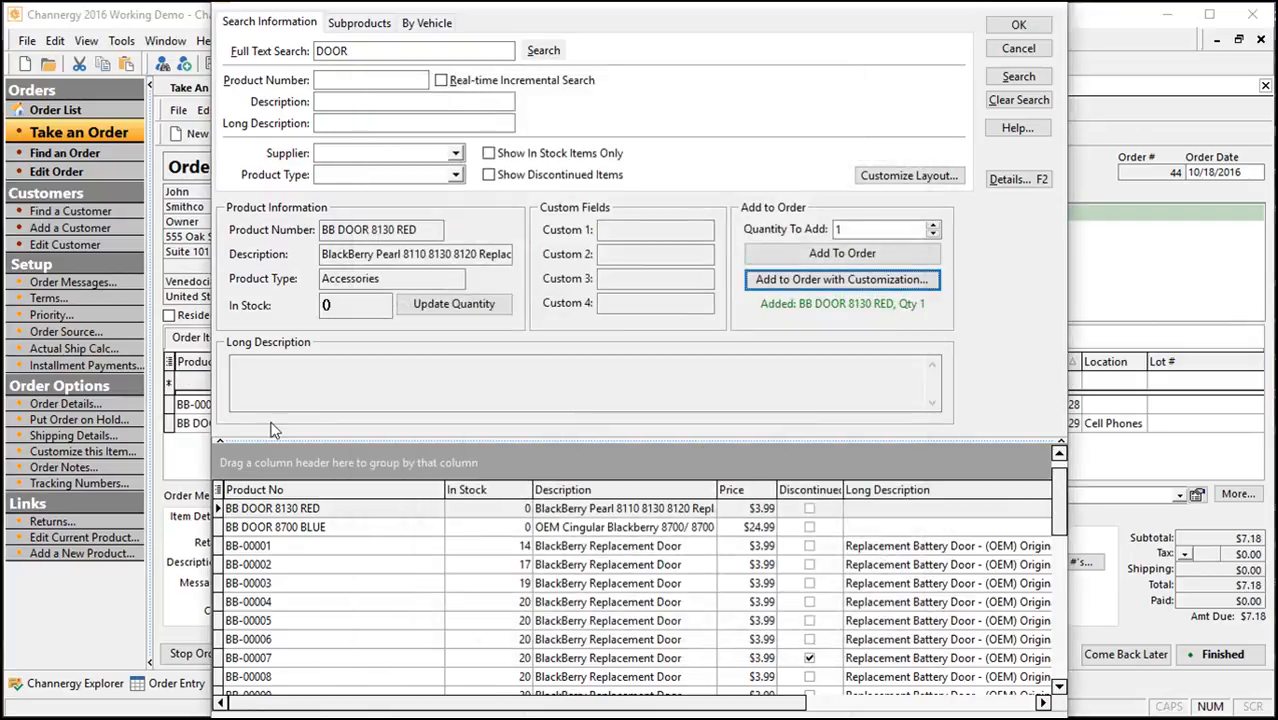
Step: Add one BB-00004 to the order without customization and return to the order entry form
click(424, 604)
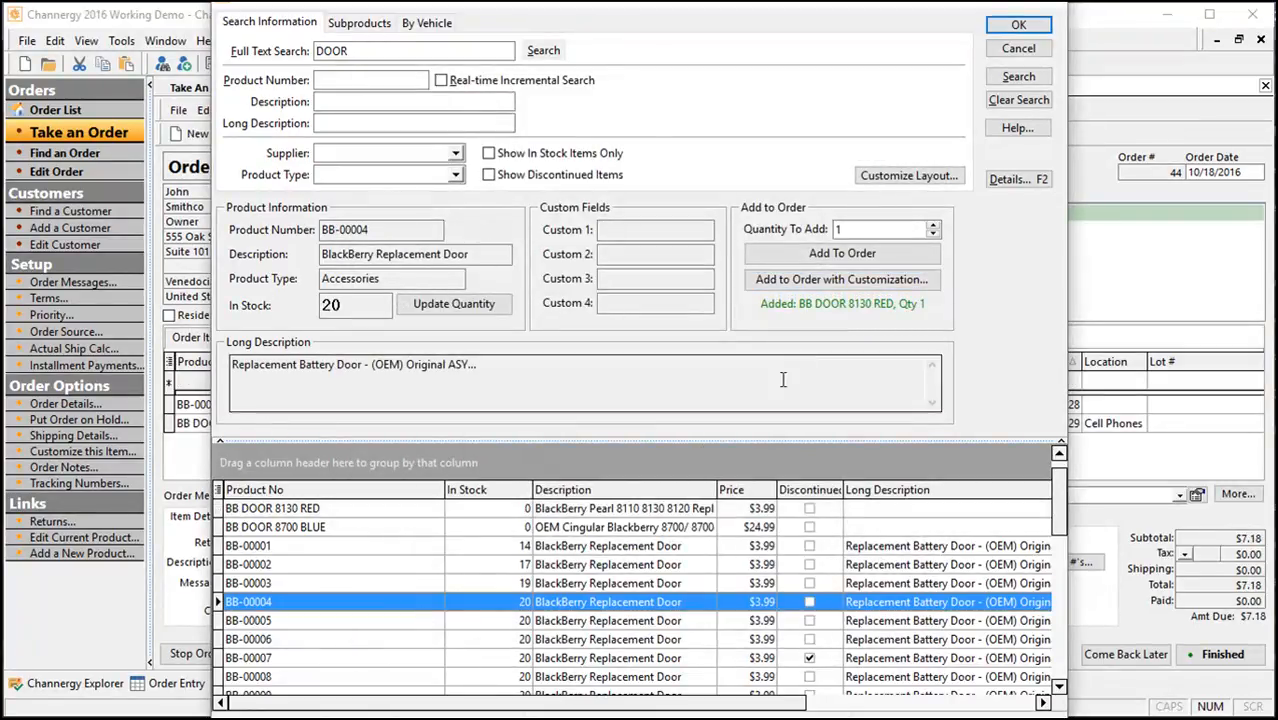
click(843, 254)
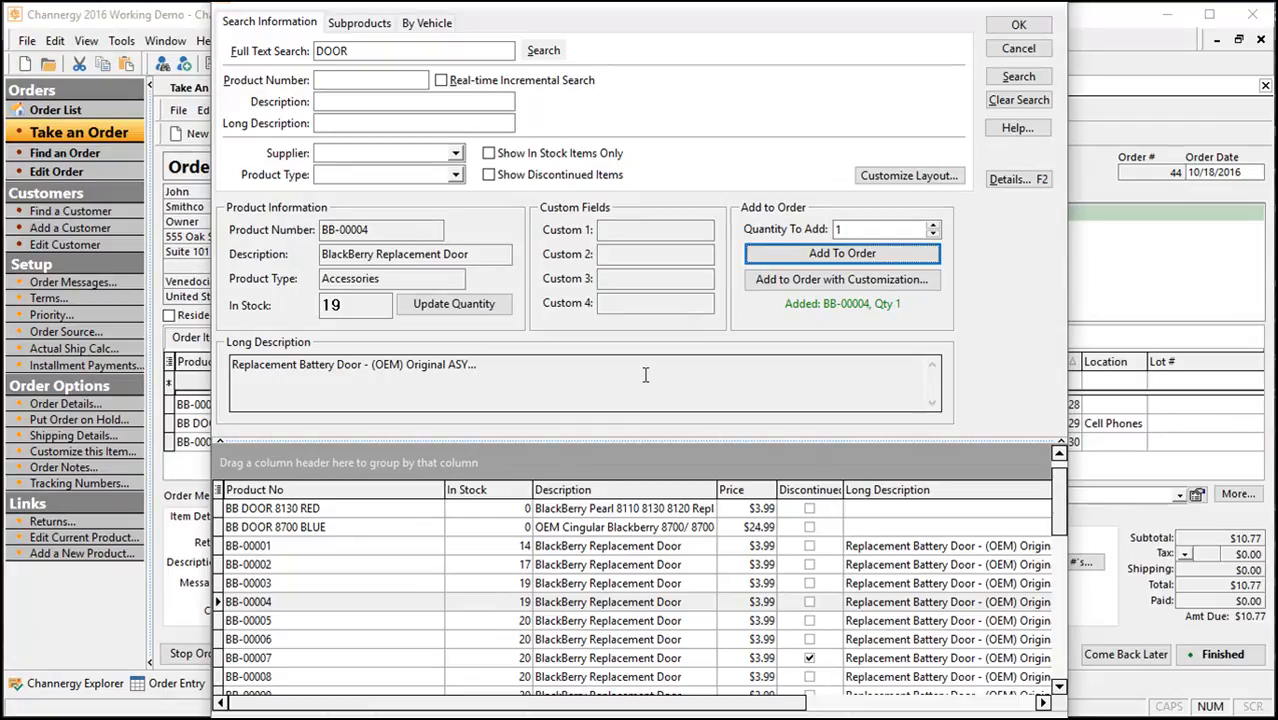
click(1020, 26)
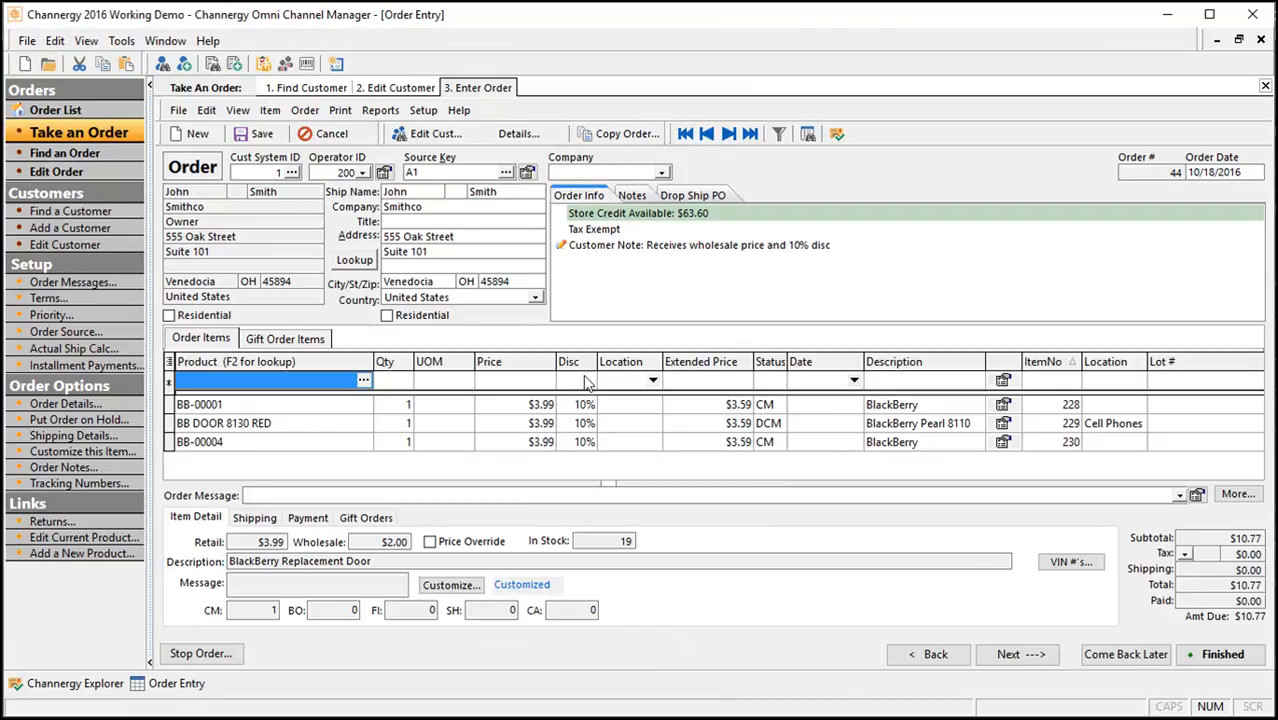
Step: Review the order's item lines and the item actions available for BB DOOR 8130 RED
click(323, 429)
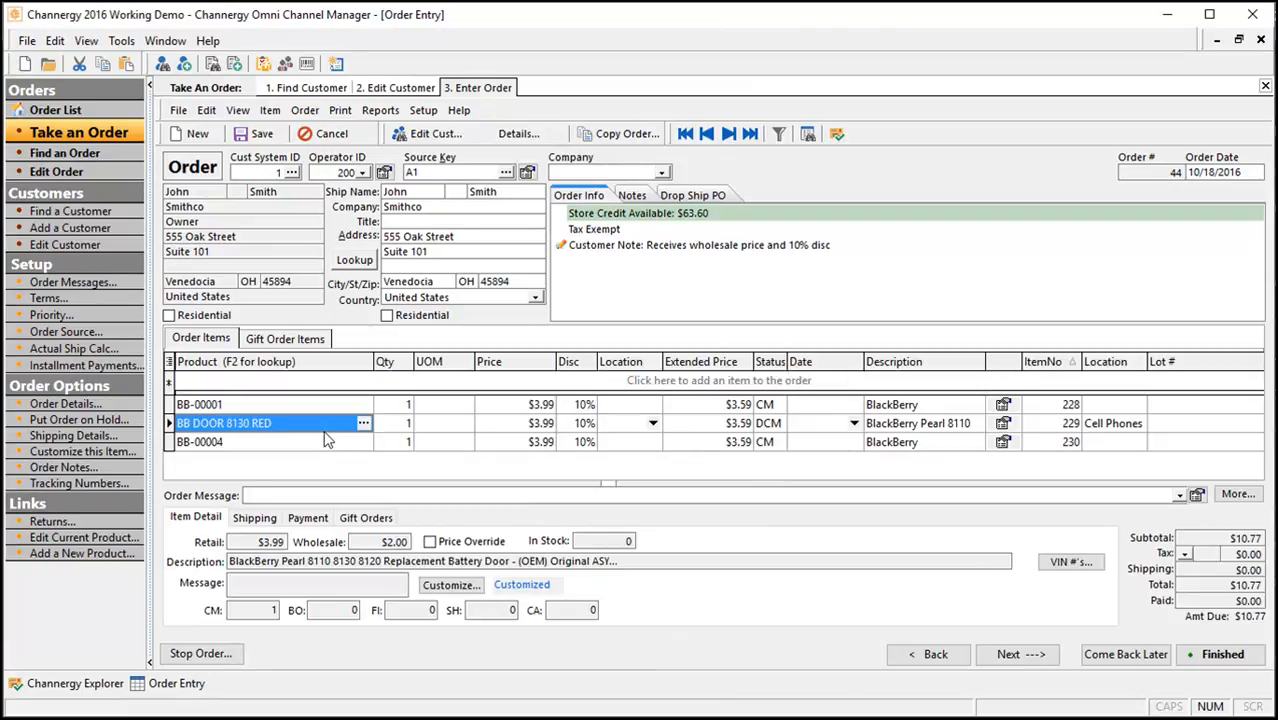
right_click(1010, 423)
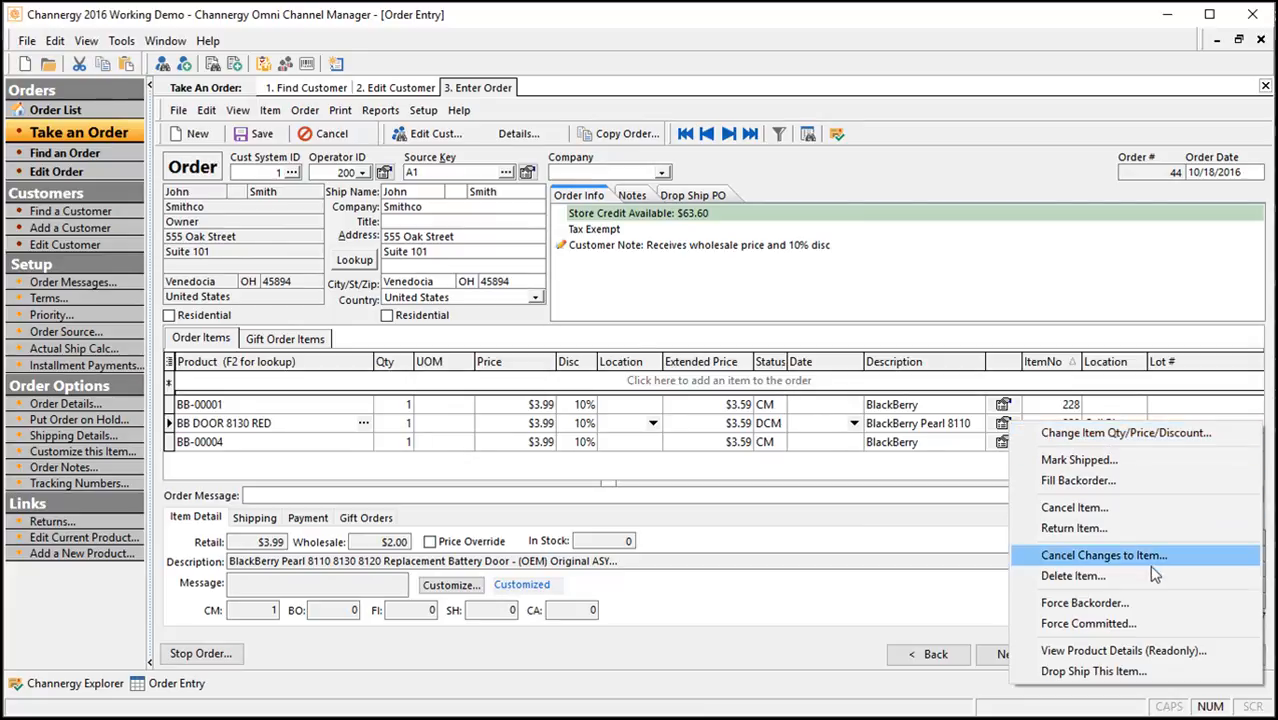
click(930, 320)
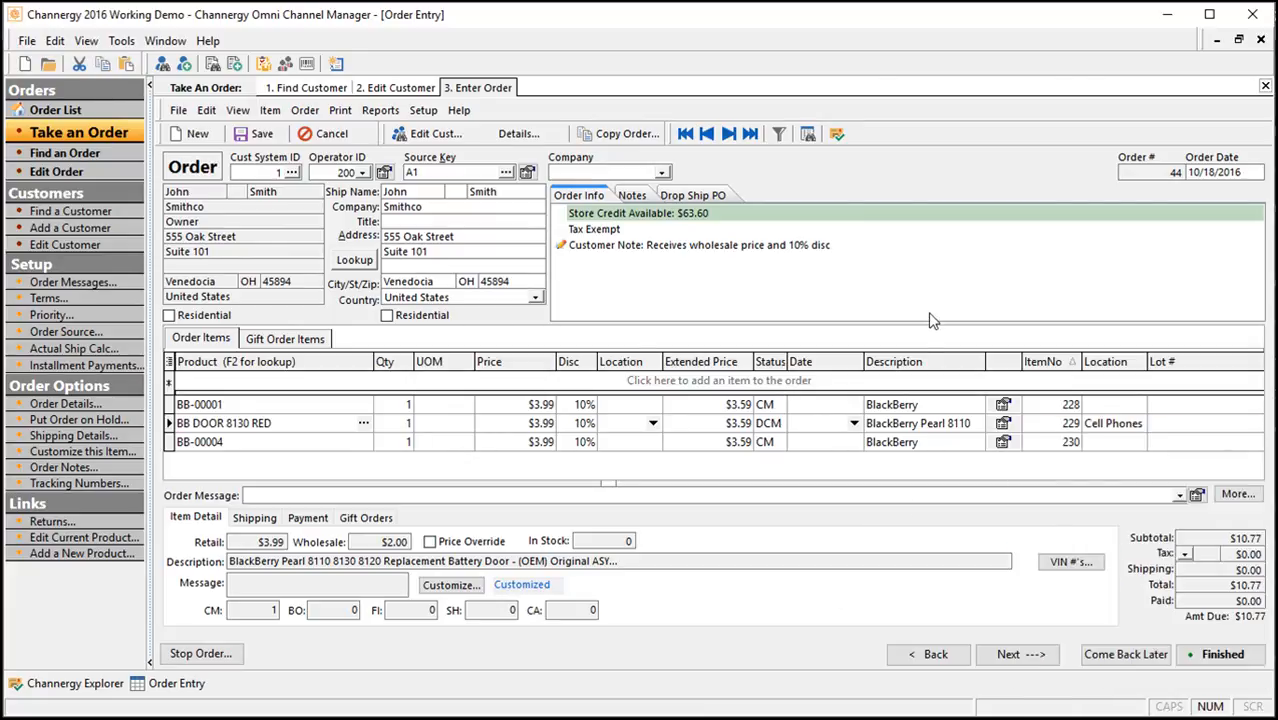
click(302, 405)
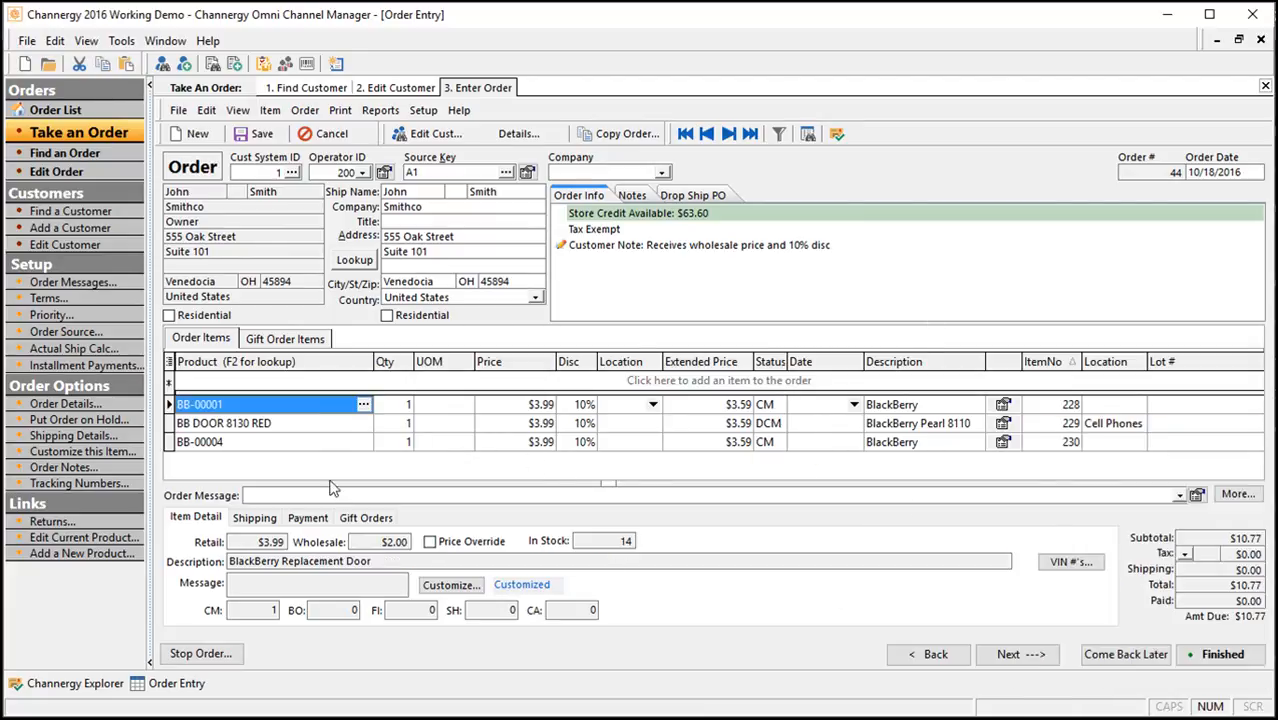
click(244, 424)
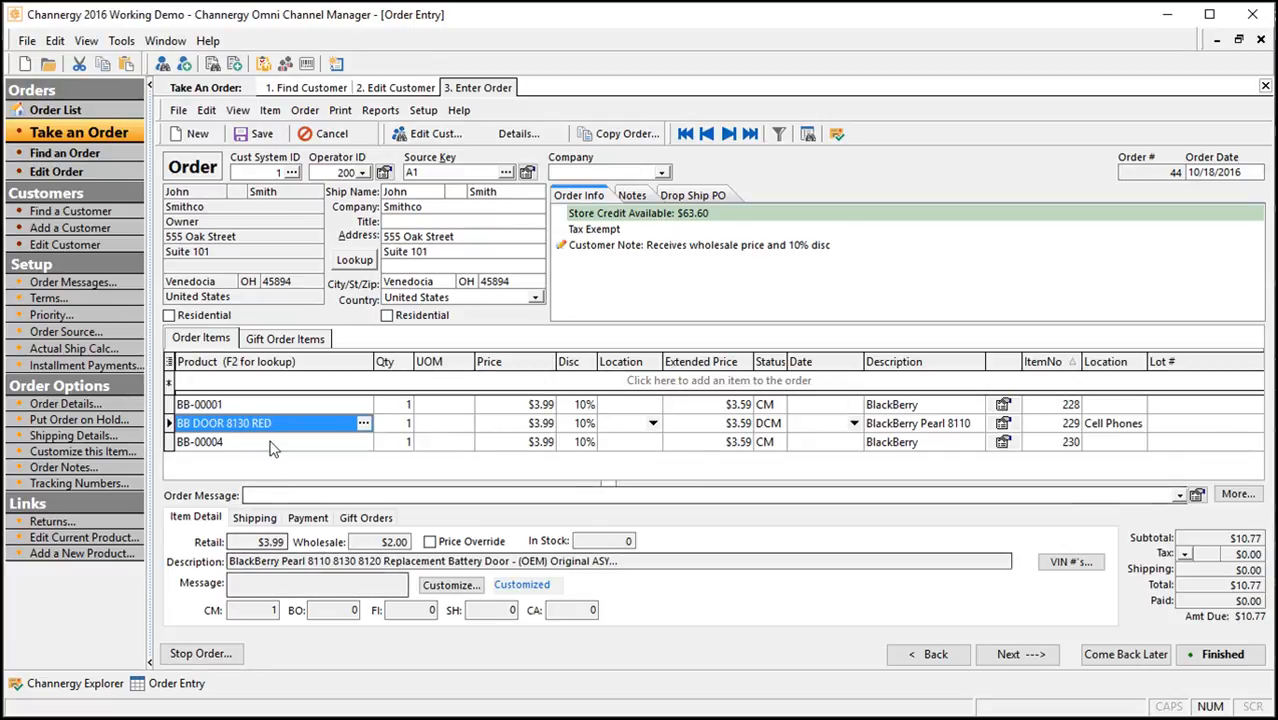
click(257, 406)
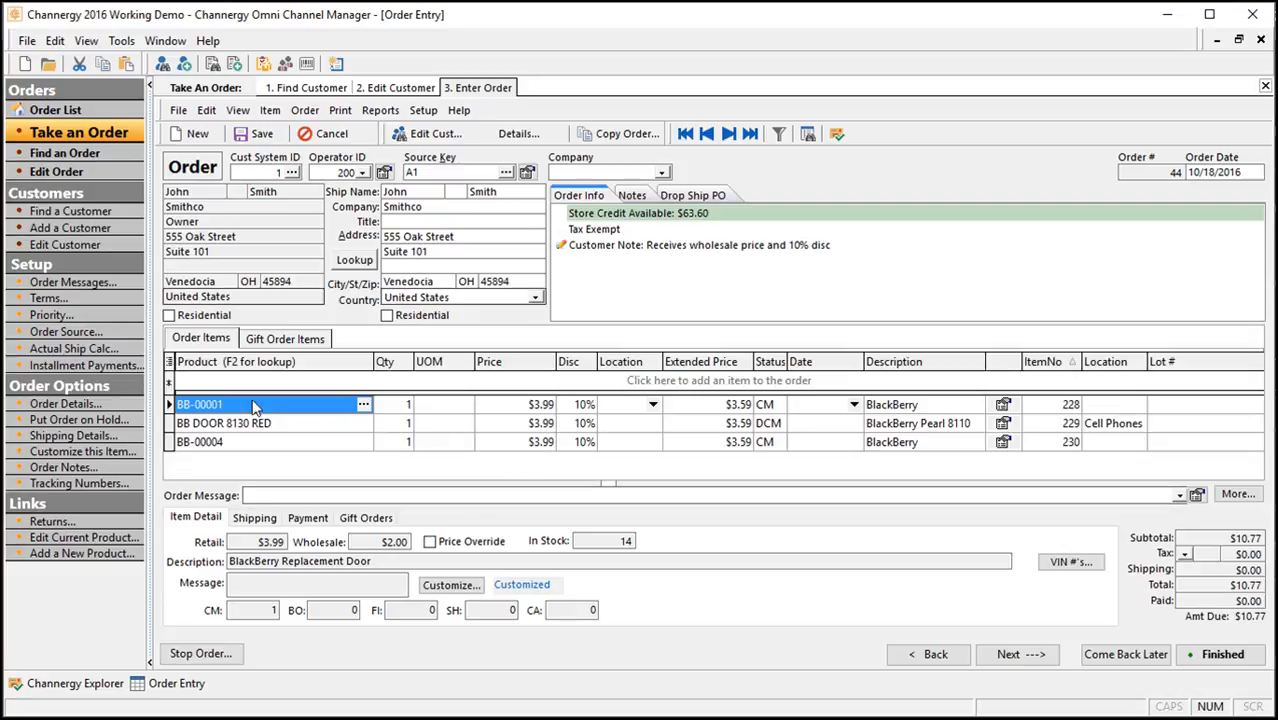
Step: Set the order's shipping method to UPS Ground and check its tracking number details
click(254, 517)
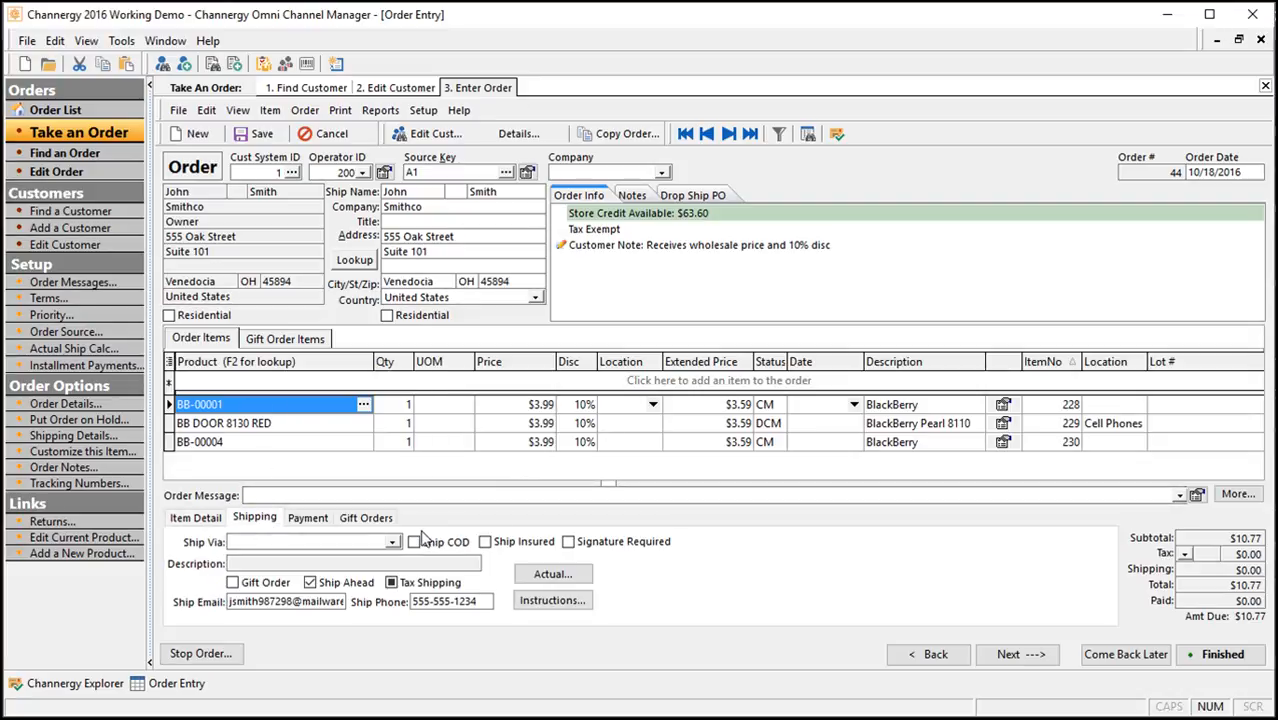
click(392, 541)
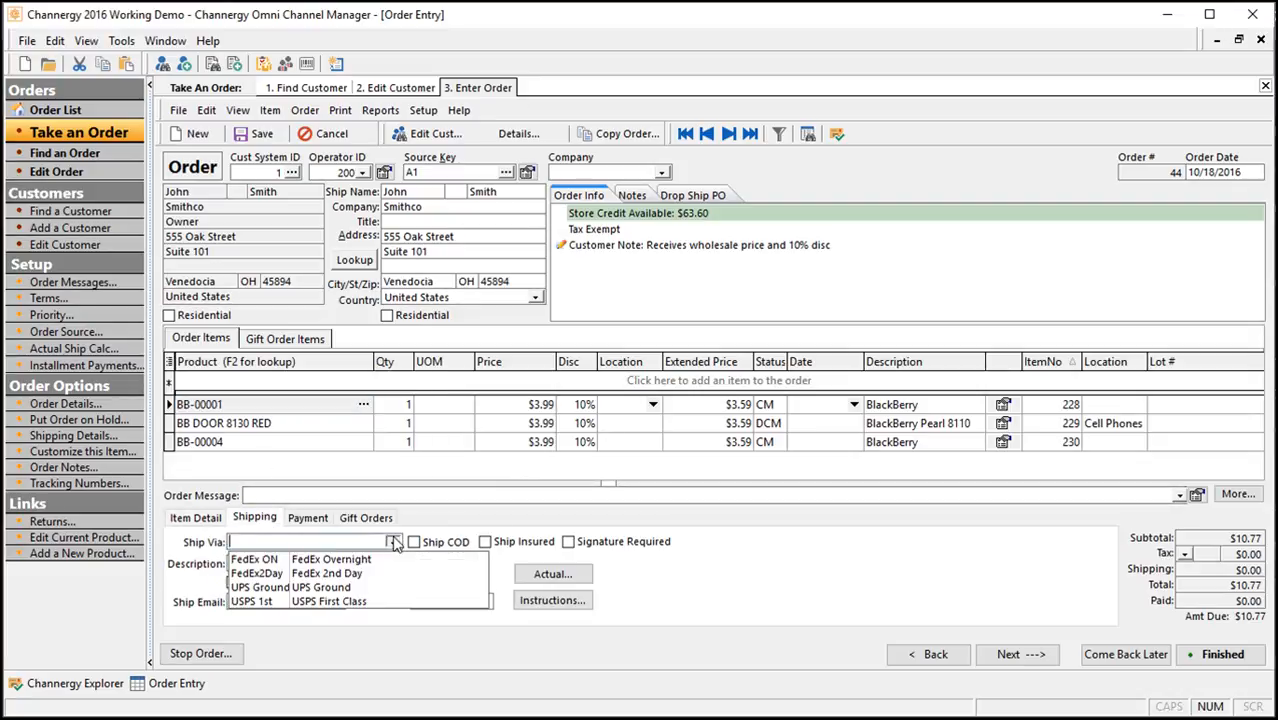
click(352, 588)
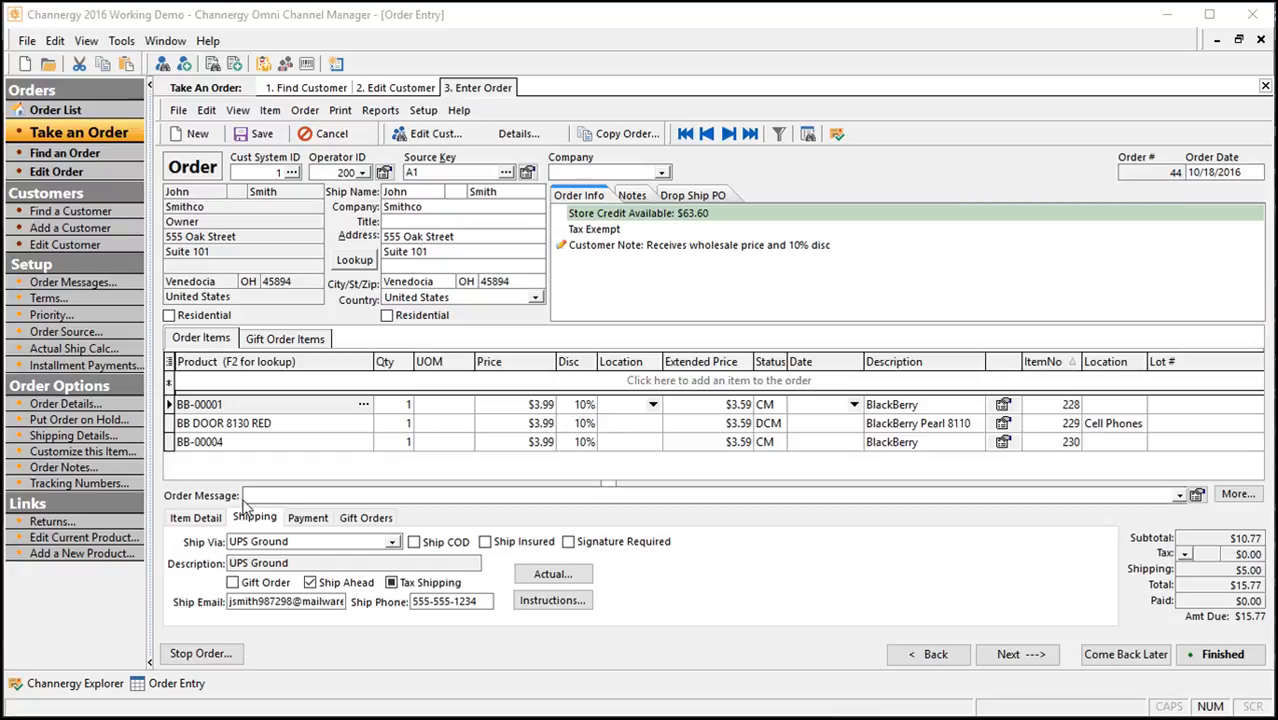
click(78, 483)
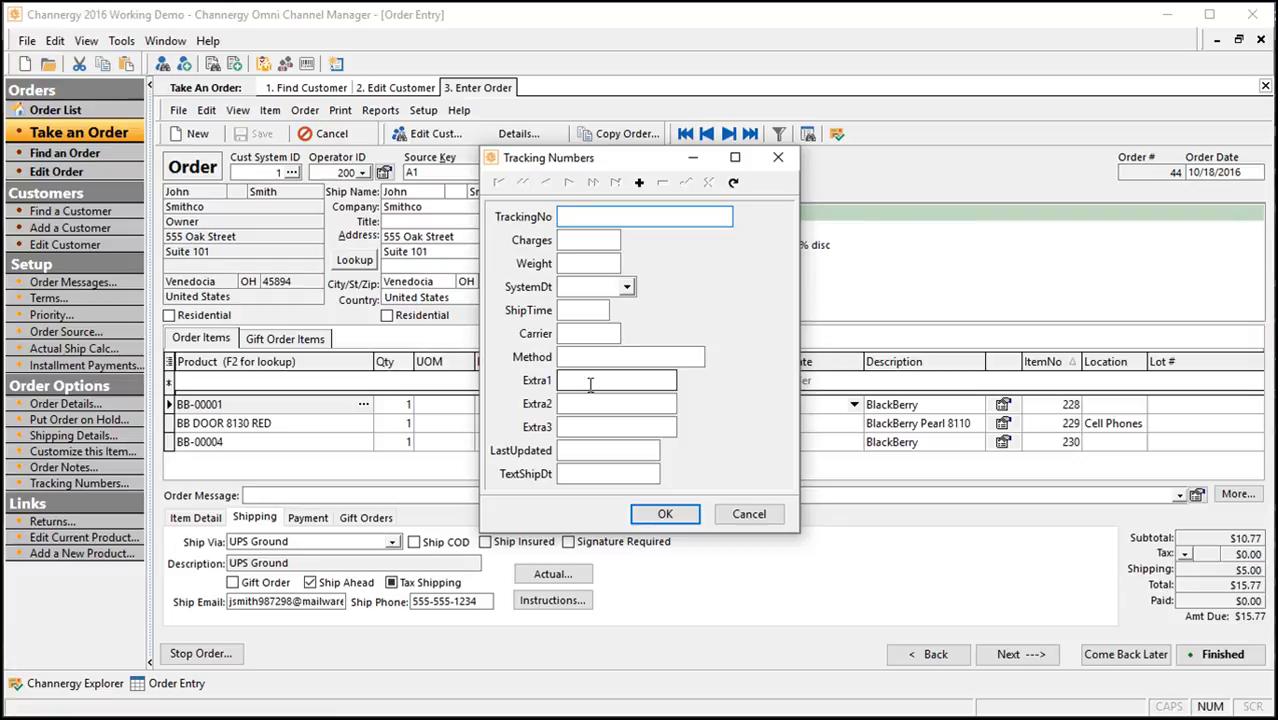
click(665, 514)
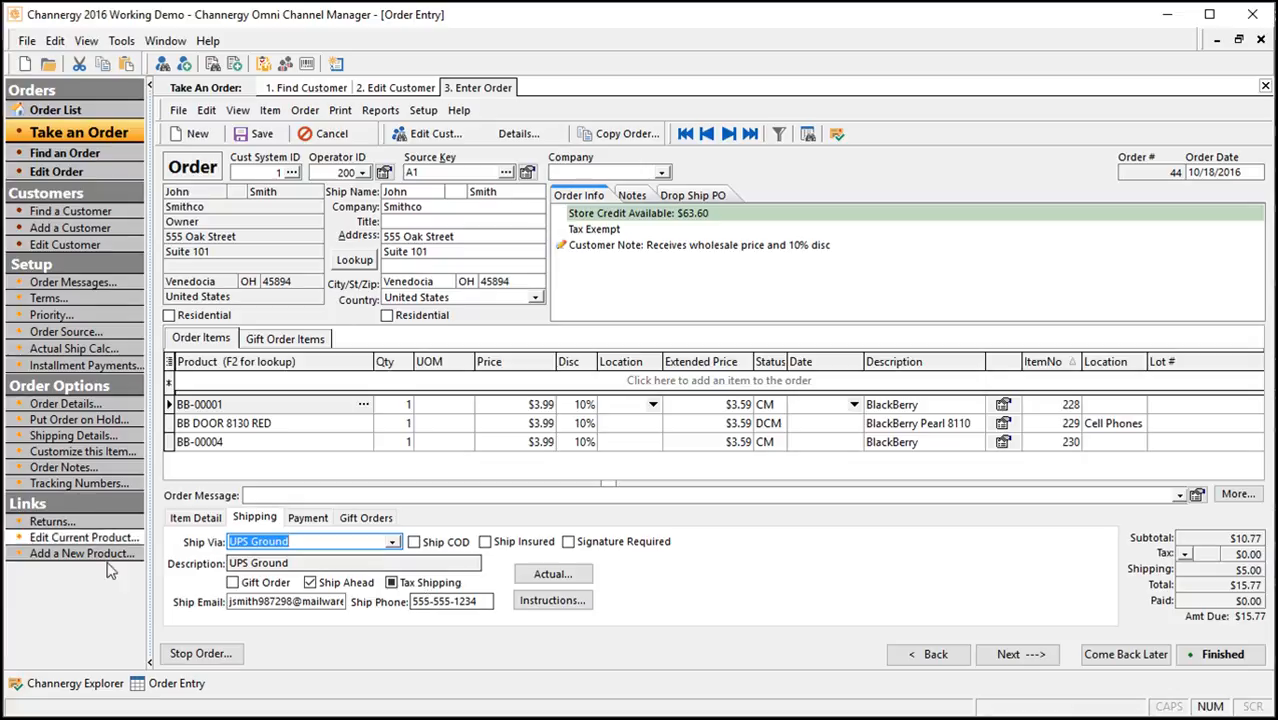
Step: Open the order's credit payment for editing and review the available payment methods, keeping Credit
click(318, 518)
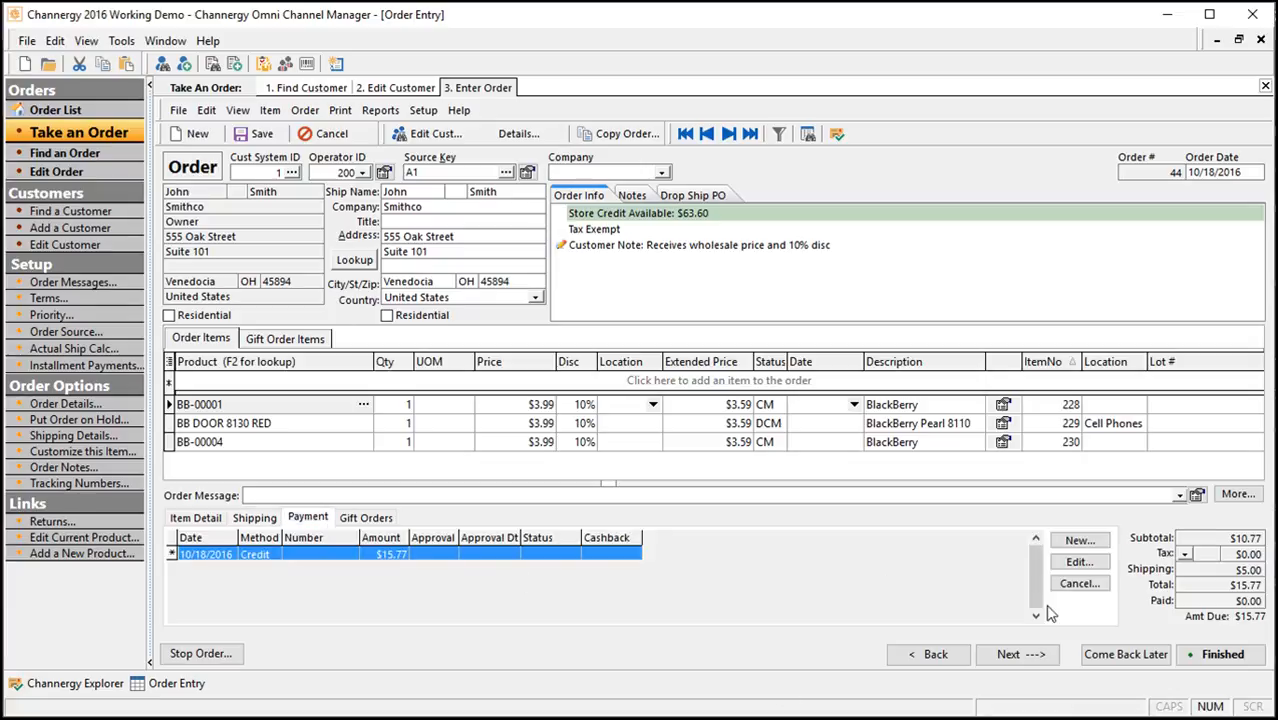
click(1081, 563)
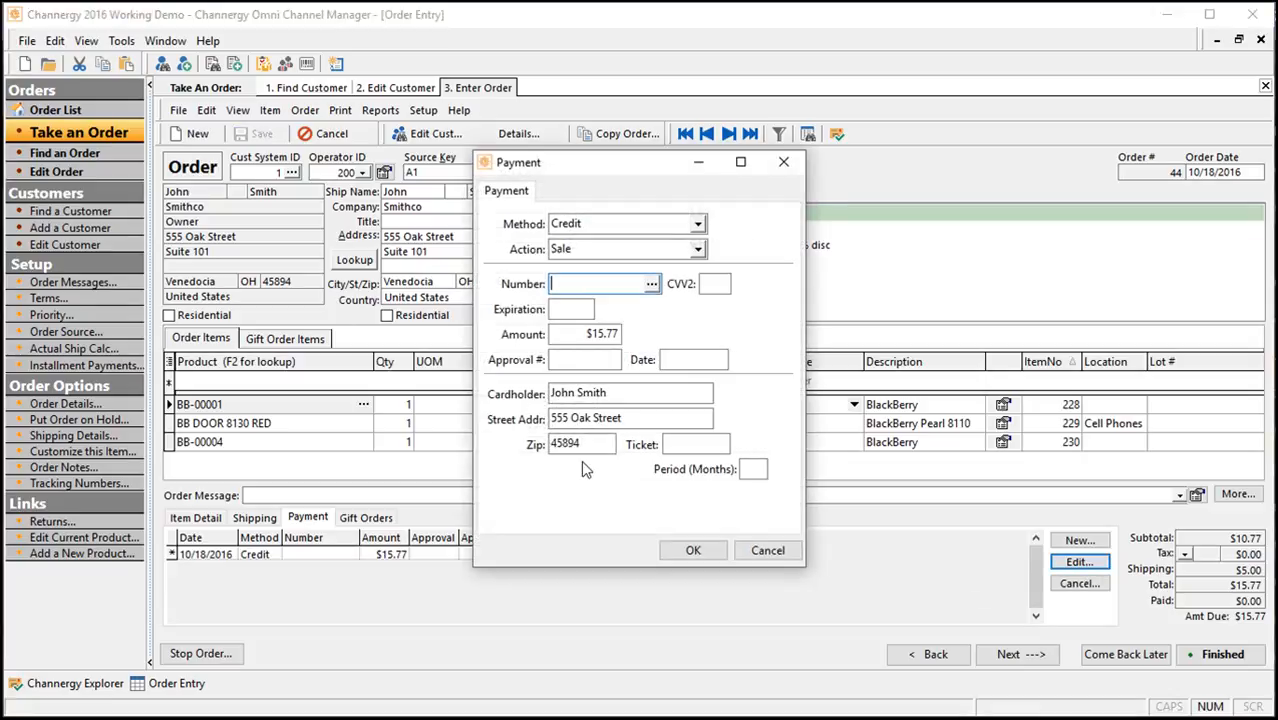
click(698, 225)
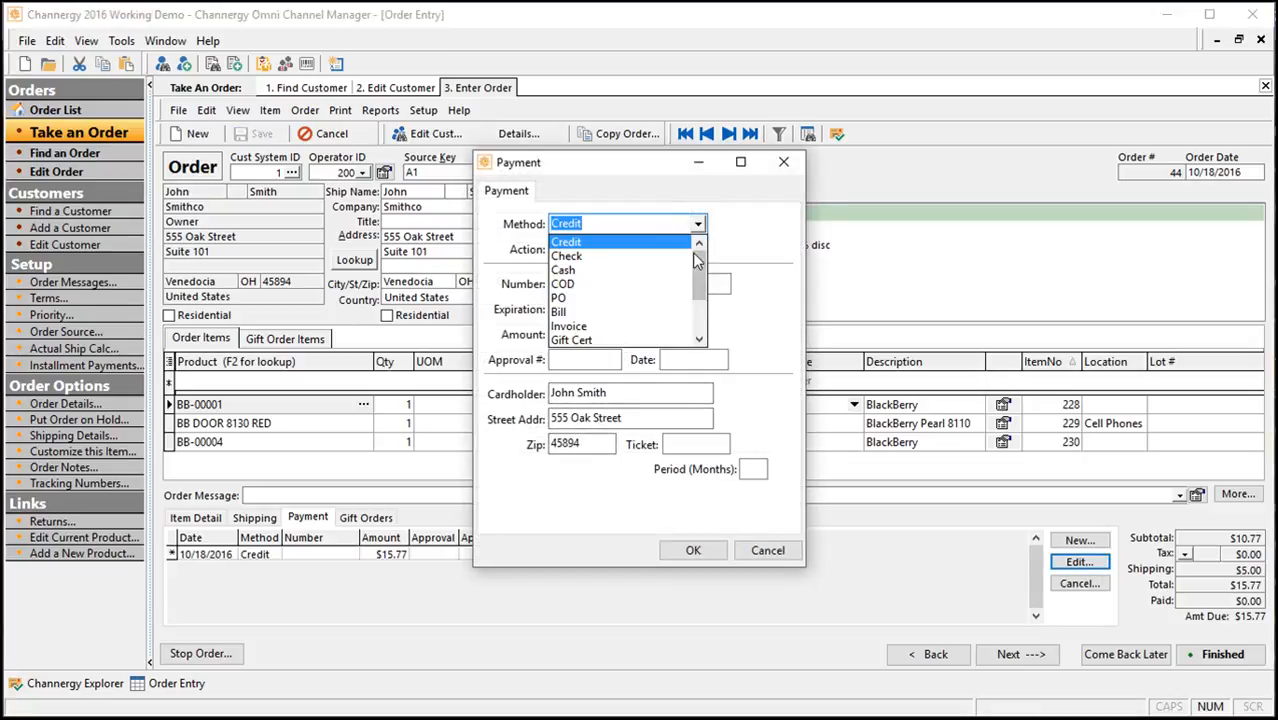
scroll(706, 290, down, 2)
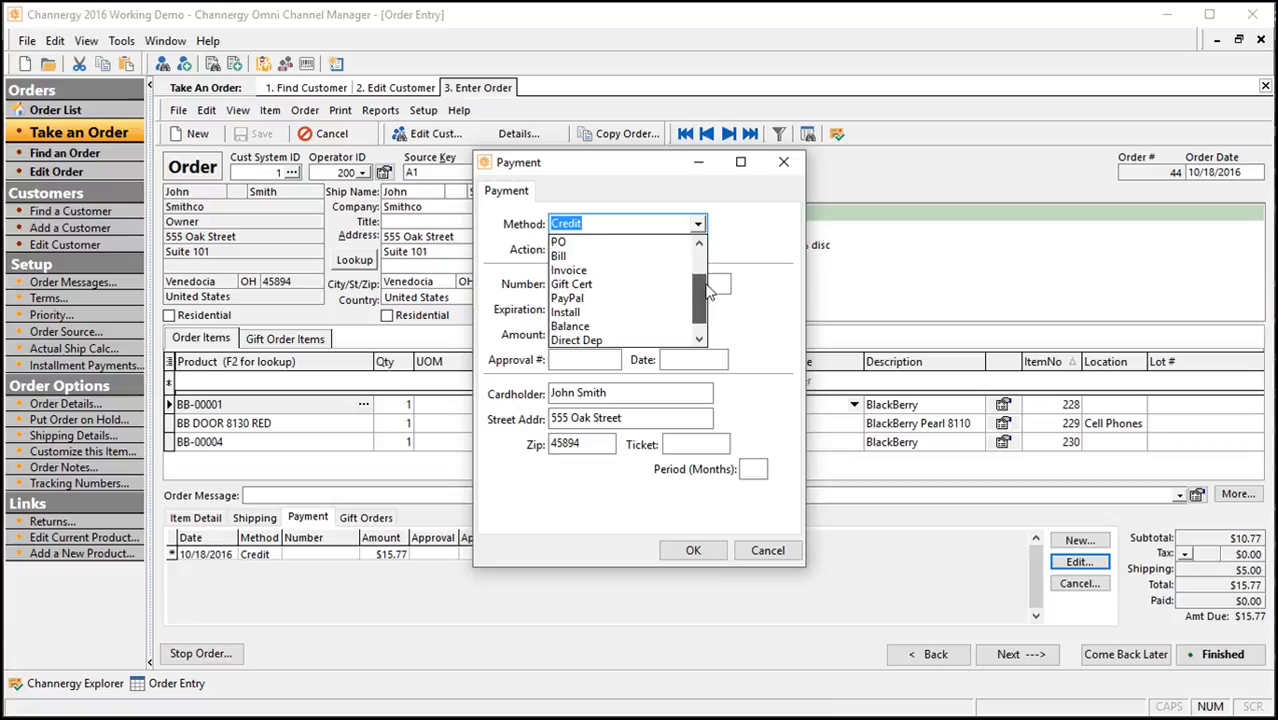
scroll(706, 295, down, 1)
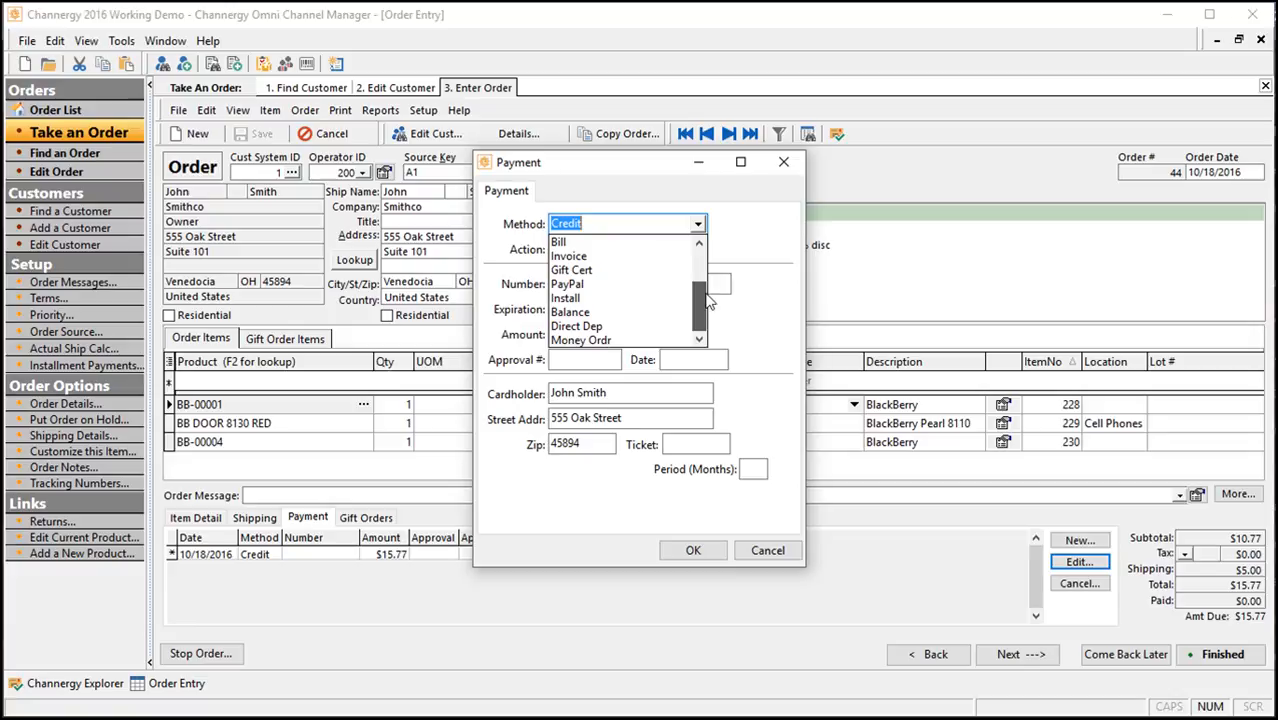
drag(706, 293, 714, 246)
click(640, 190)
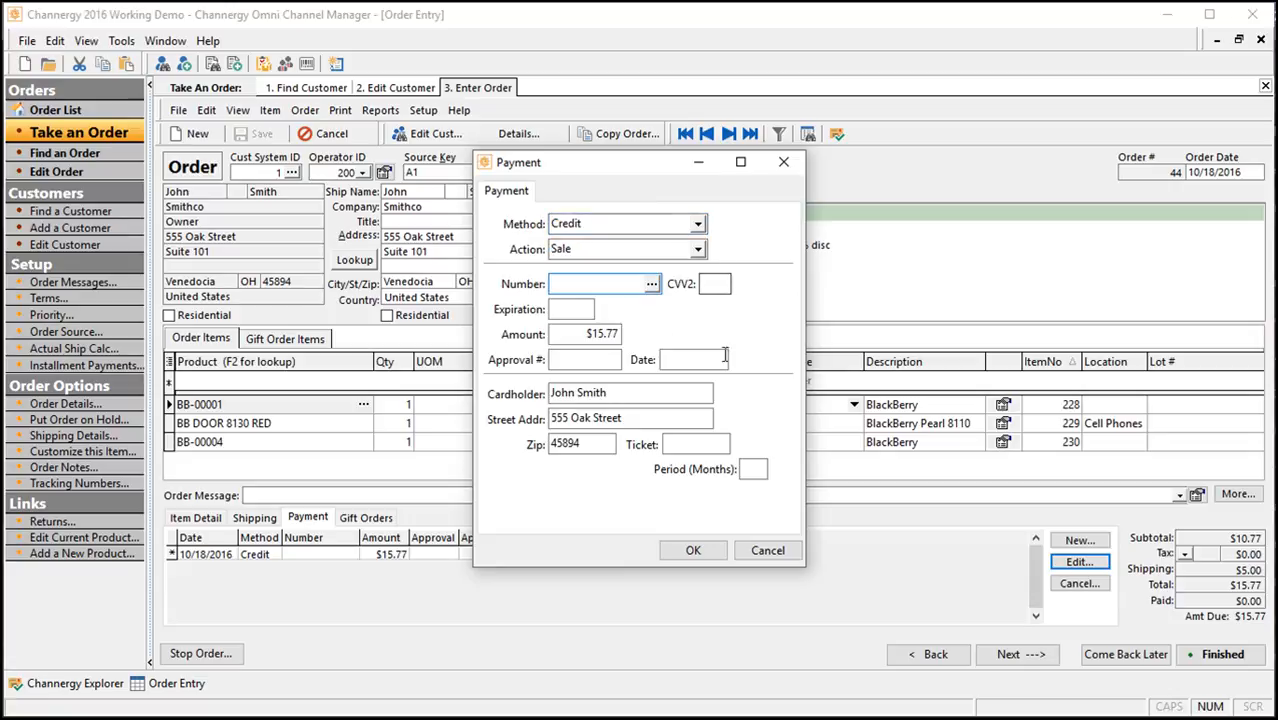
Step: Fill the payment's card number from the customer's second saved card, enter the approval number, and accept the payment
click(652, 284)
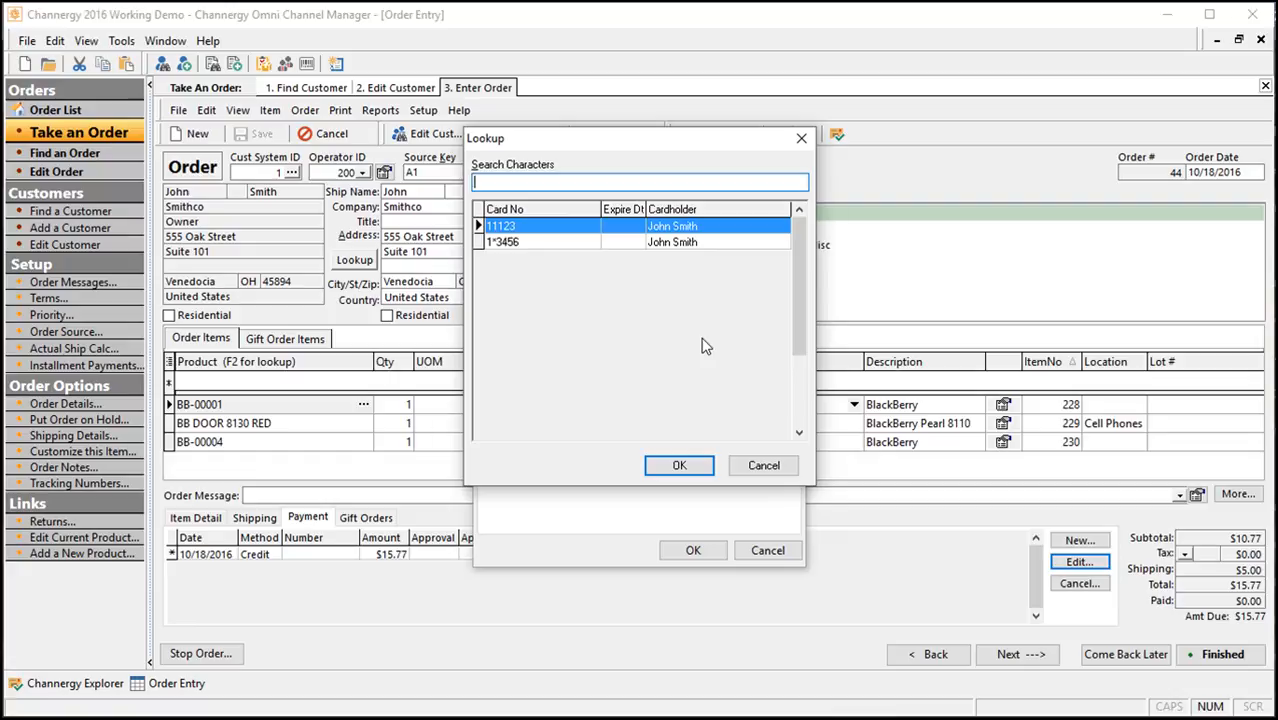
click(532, 246)
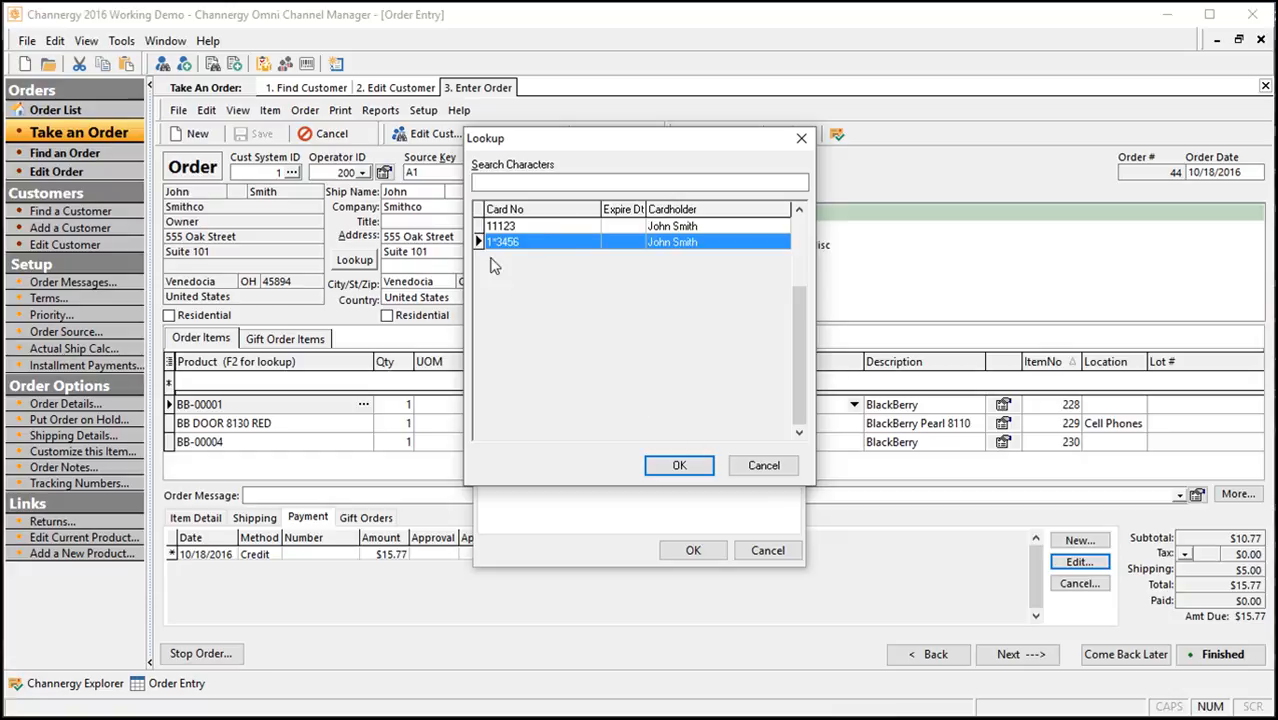
click(679, 466)
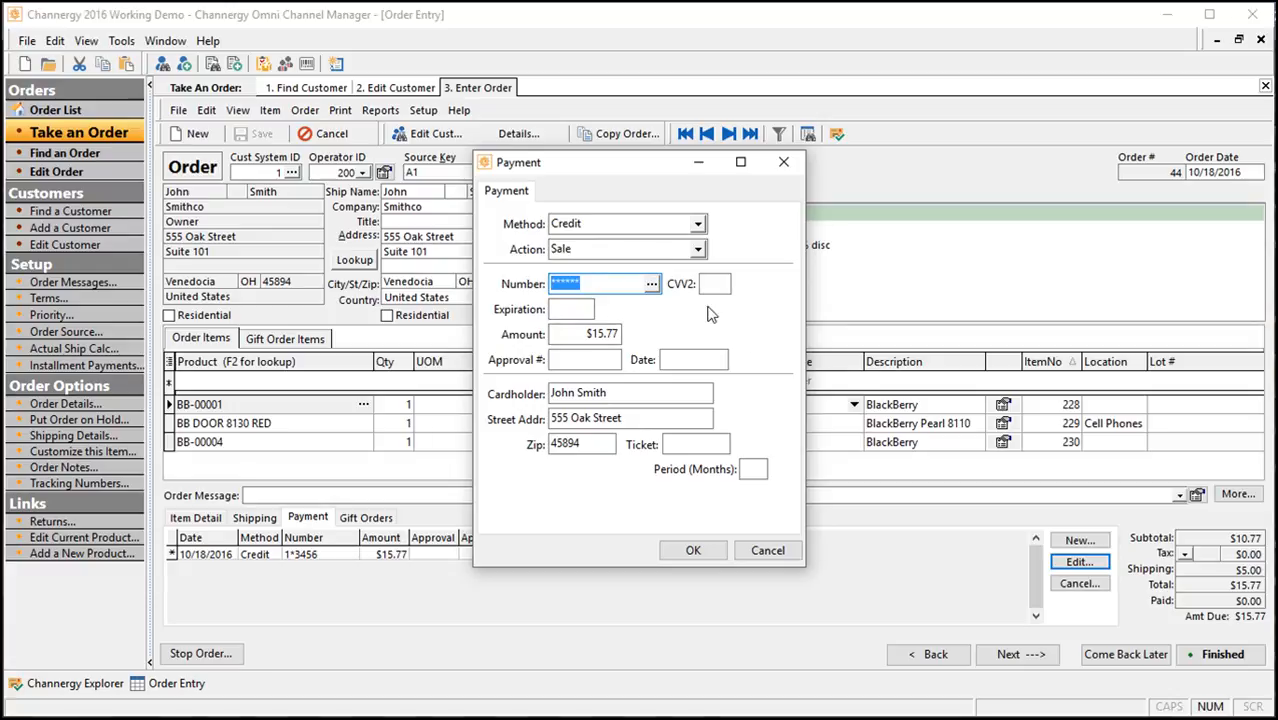
click(571, 358)
text(123)
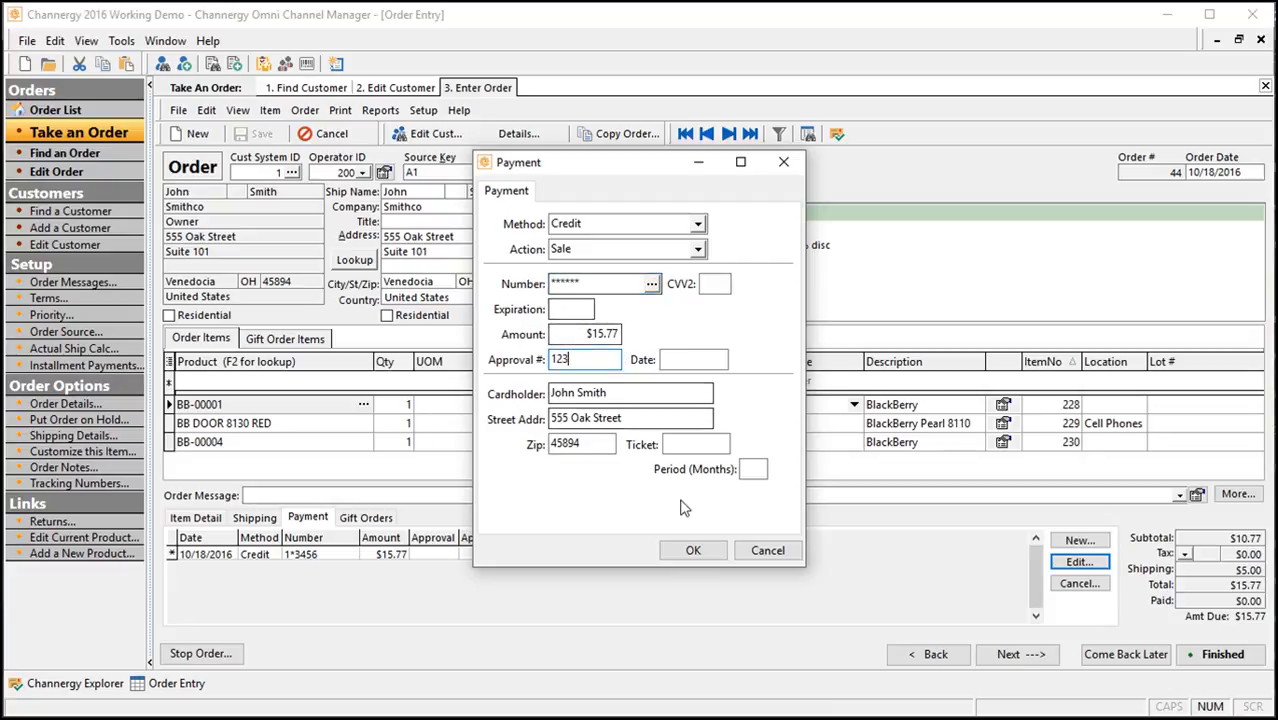
click(693, 551)
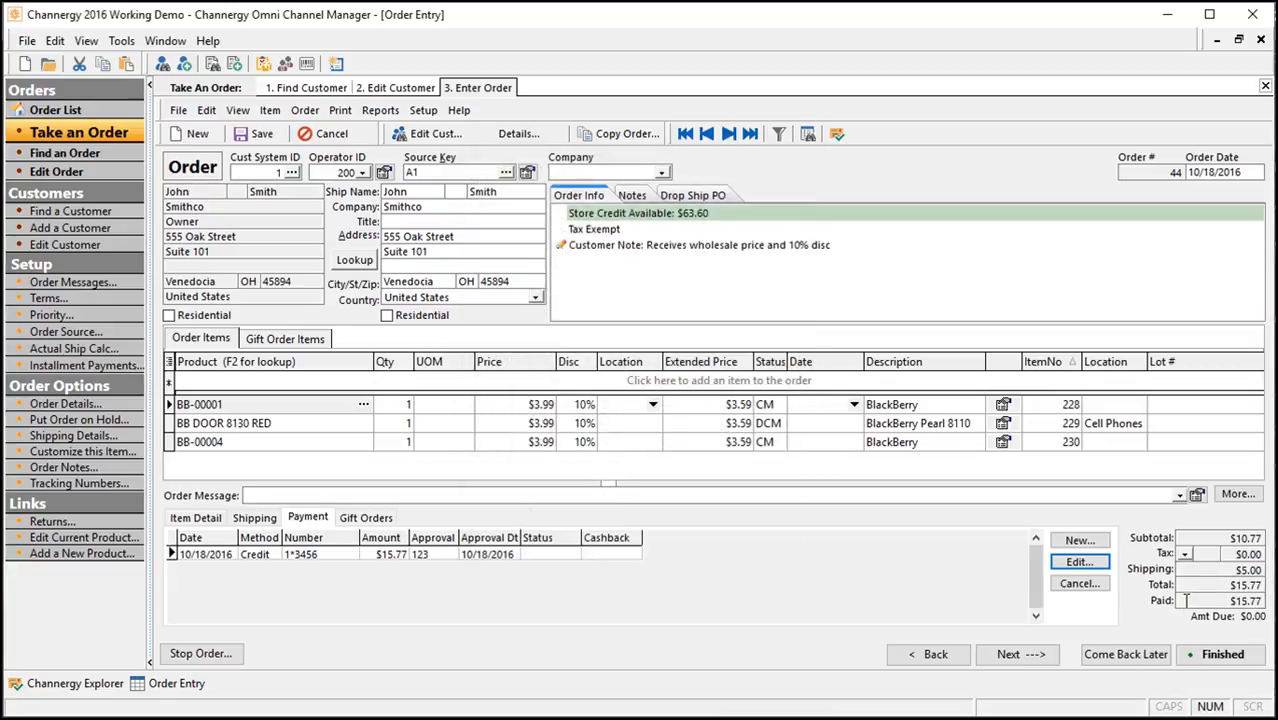
Step: Enter a thank-you order message addressed to the customer by first name, and check the list of predefined messages
click(375, 494)
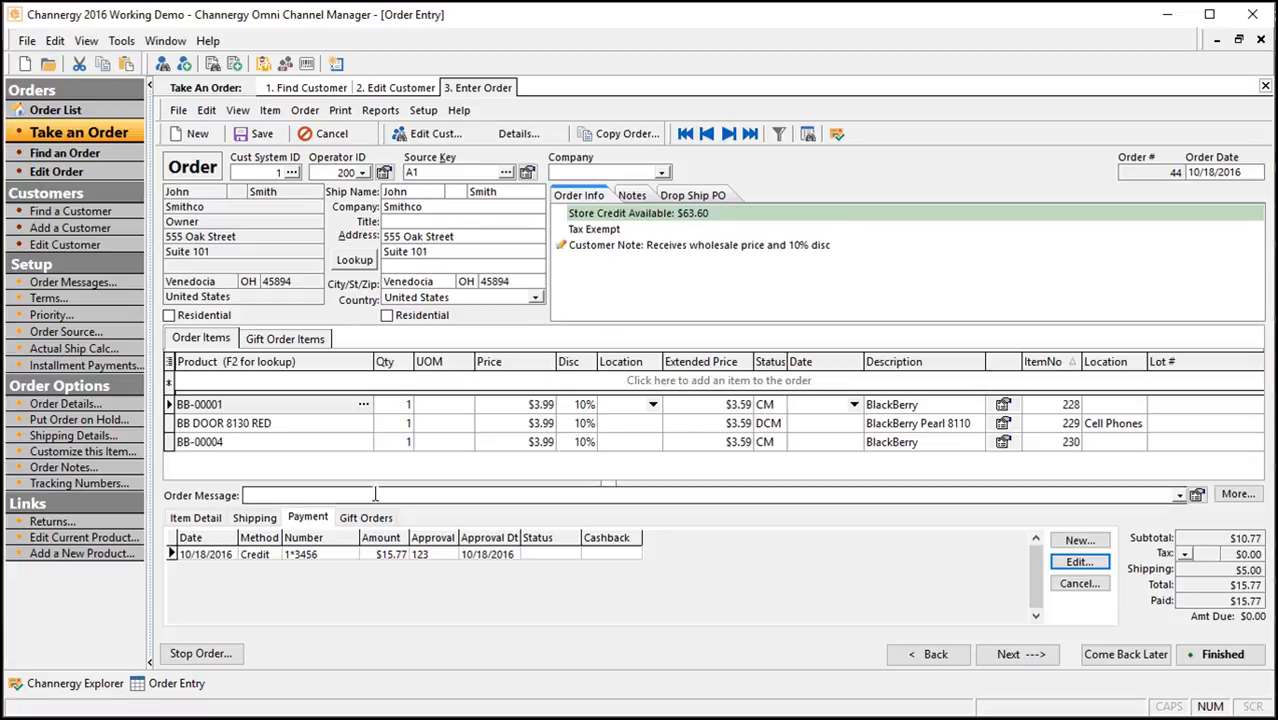
text(Tha)
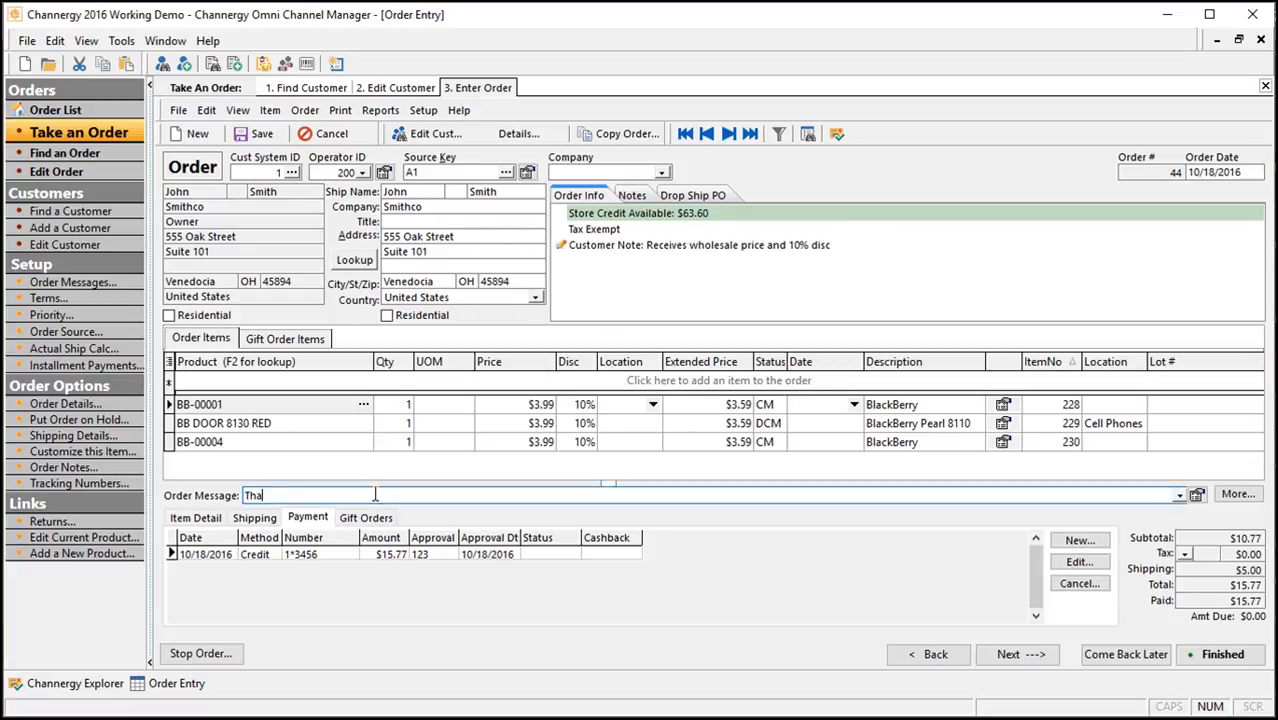
text(nk you John)
click(1187, 497)
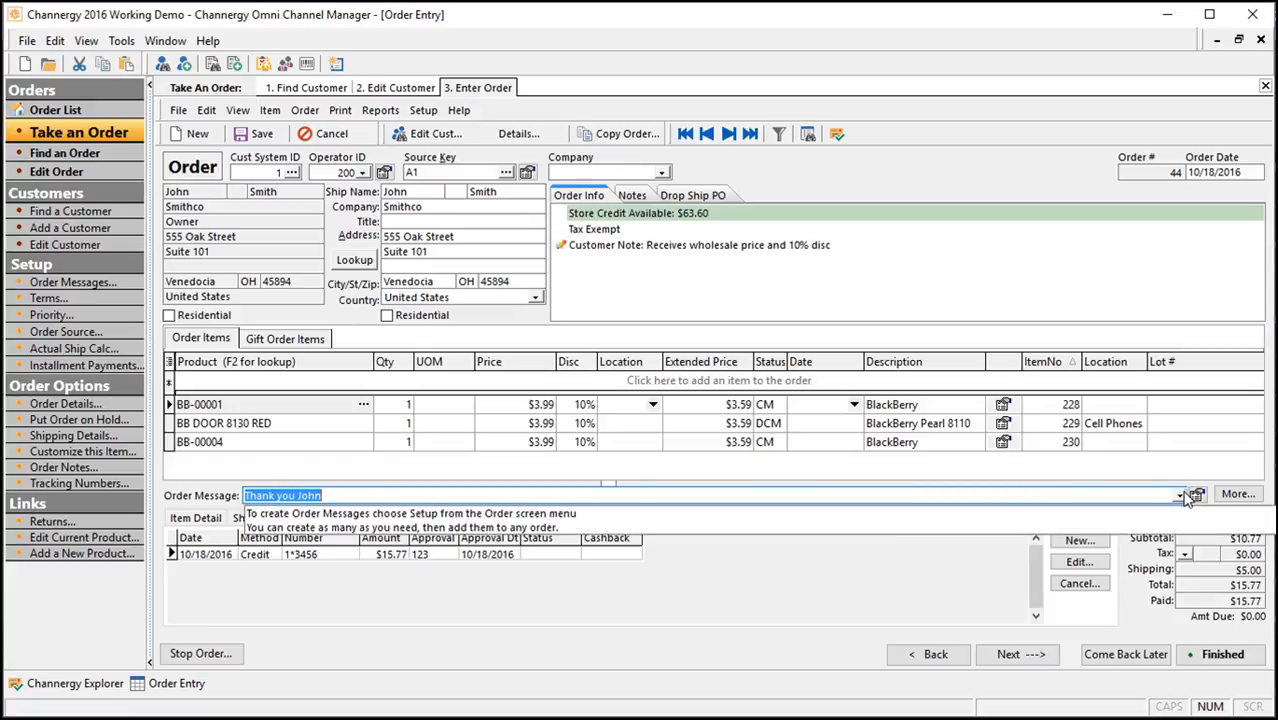
click(1187, 497)
Step: Open the additional order details and examine the two order message fields
click(1238, 498)
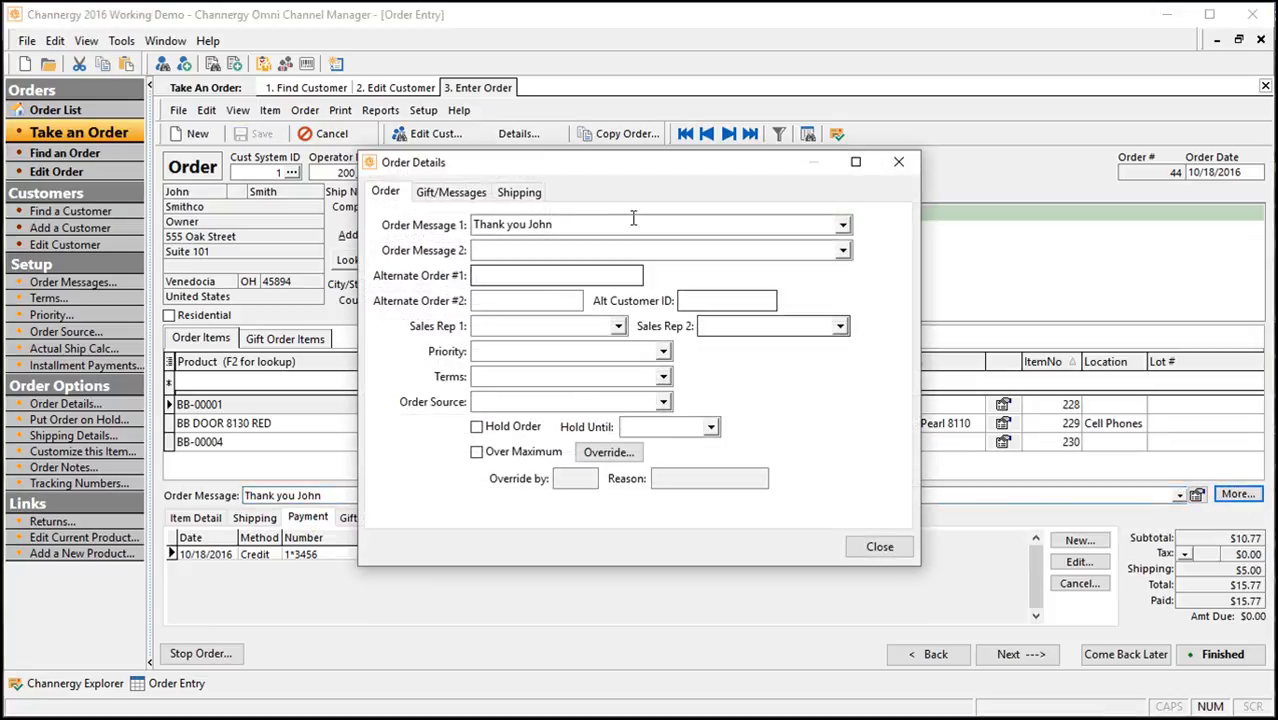
click(844, 254)
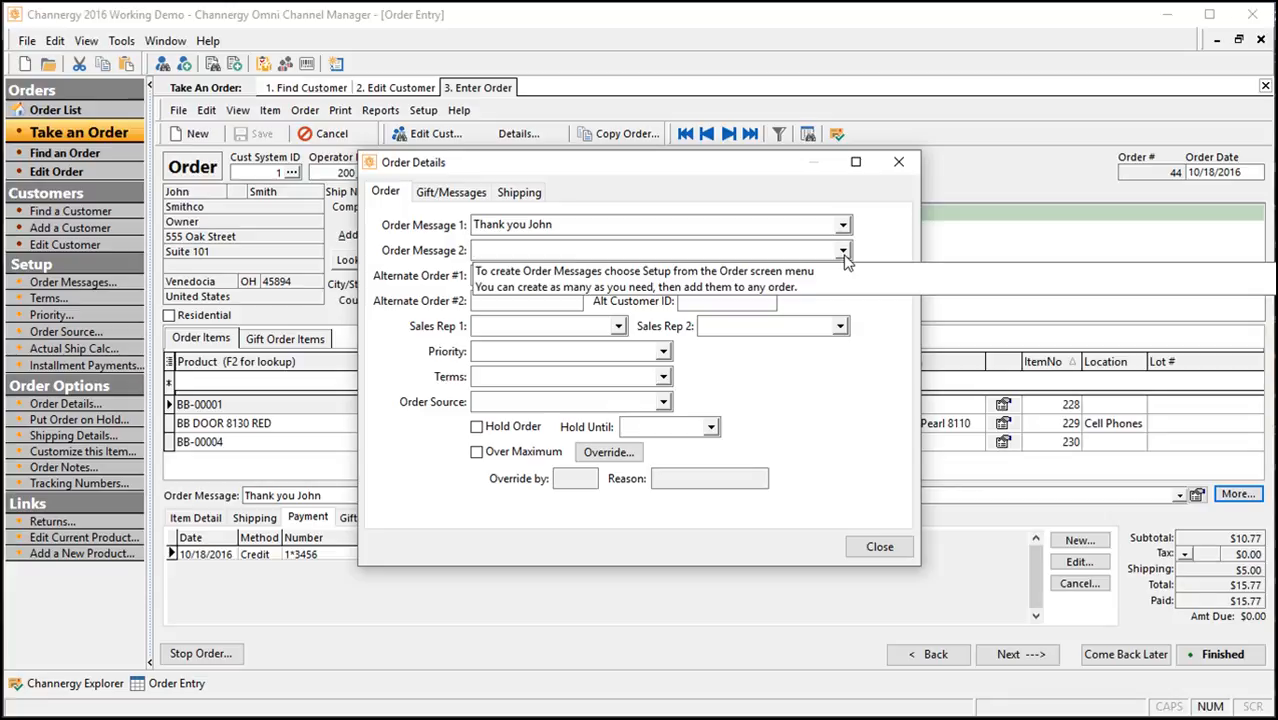
click(755, 175)
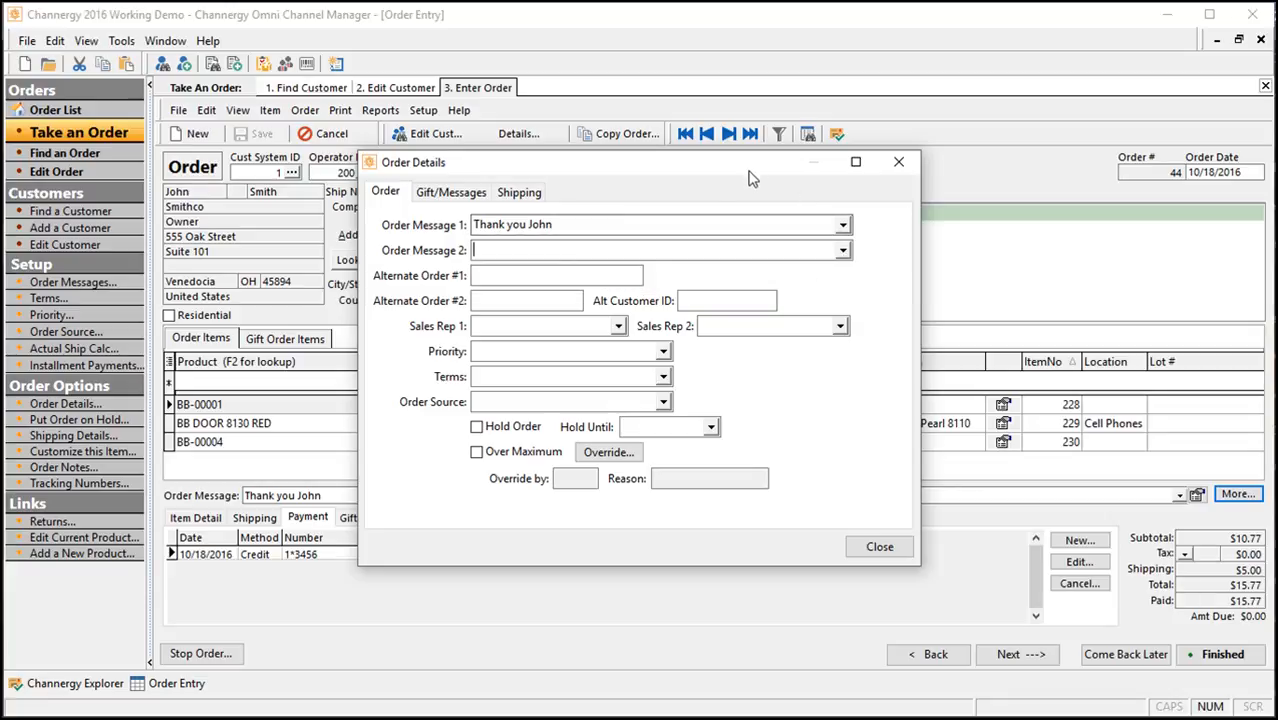
click(573, 226)
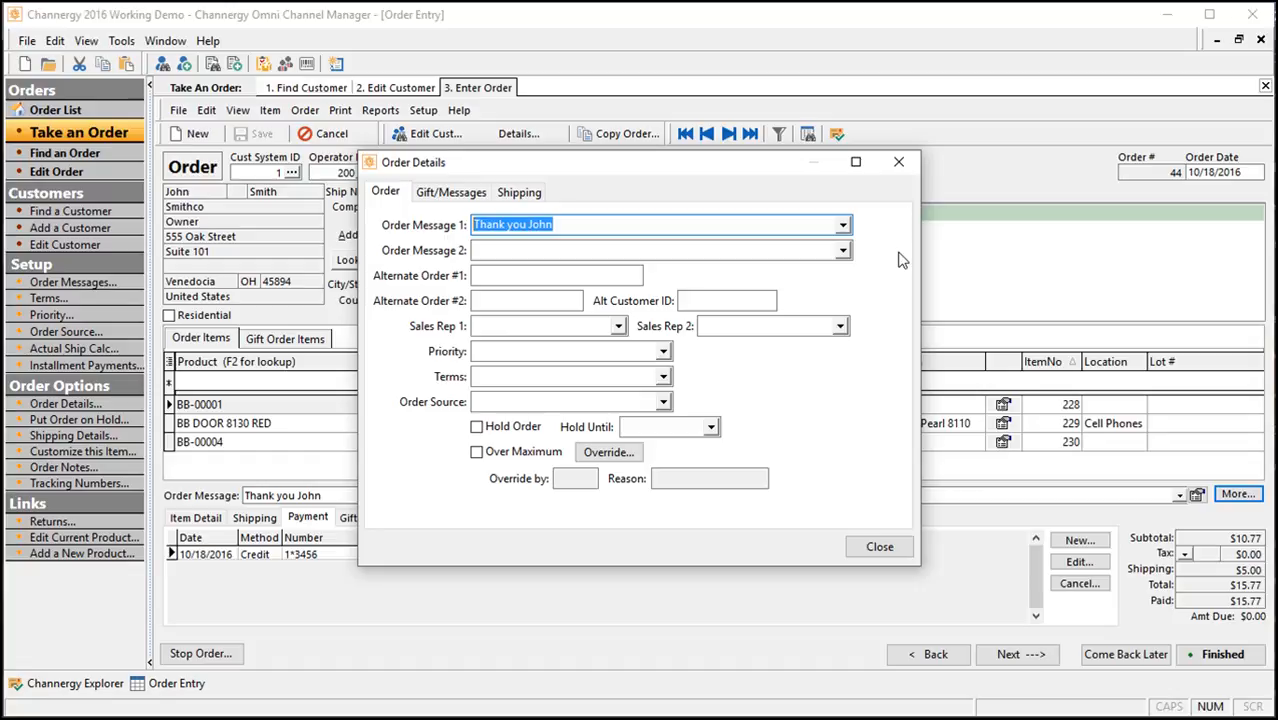
click(617, 250)
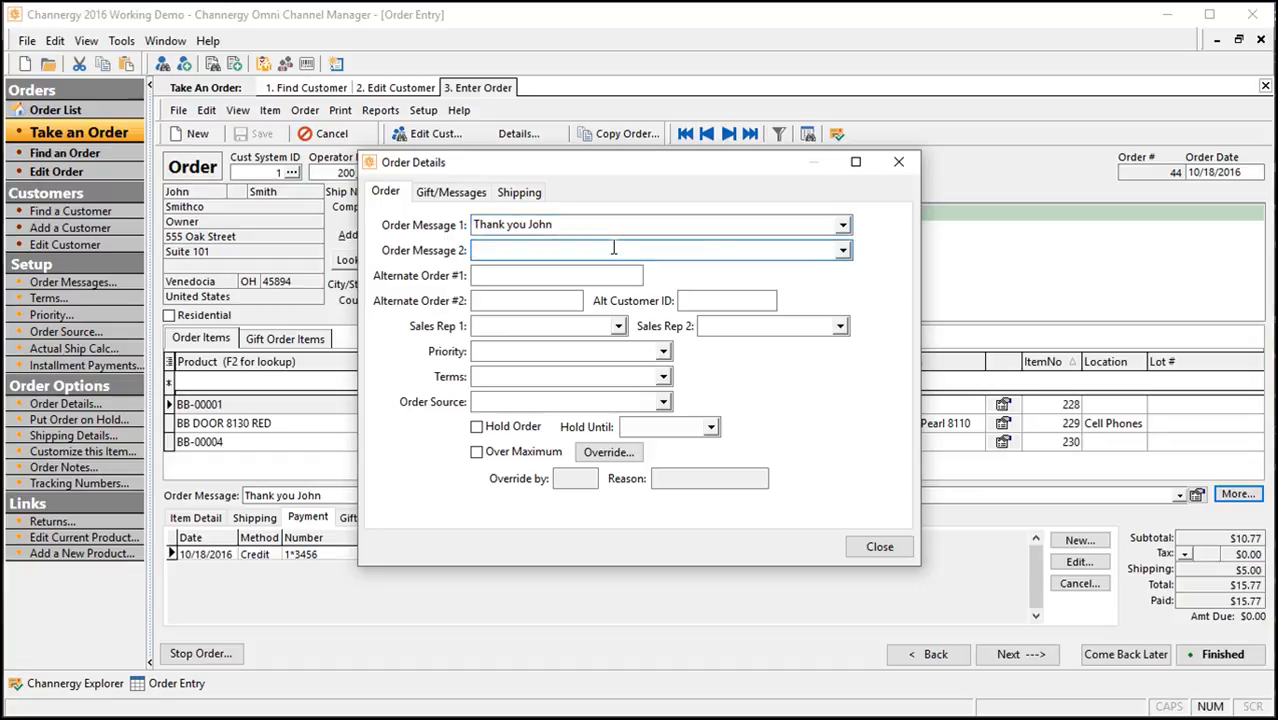
click(590, 223)
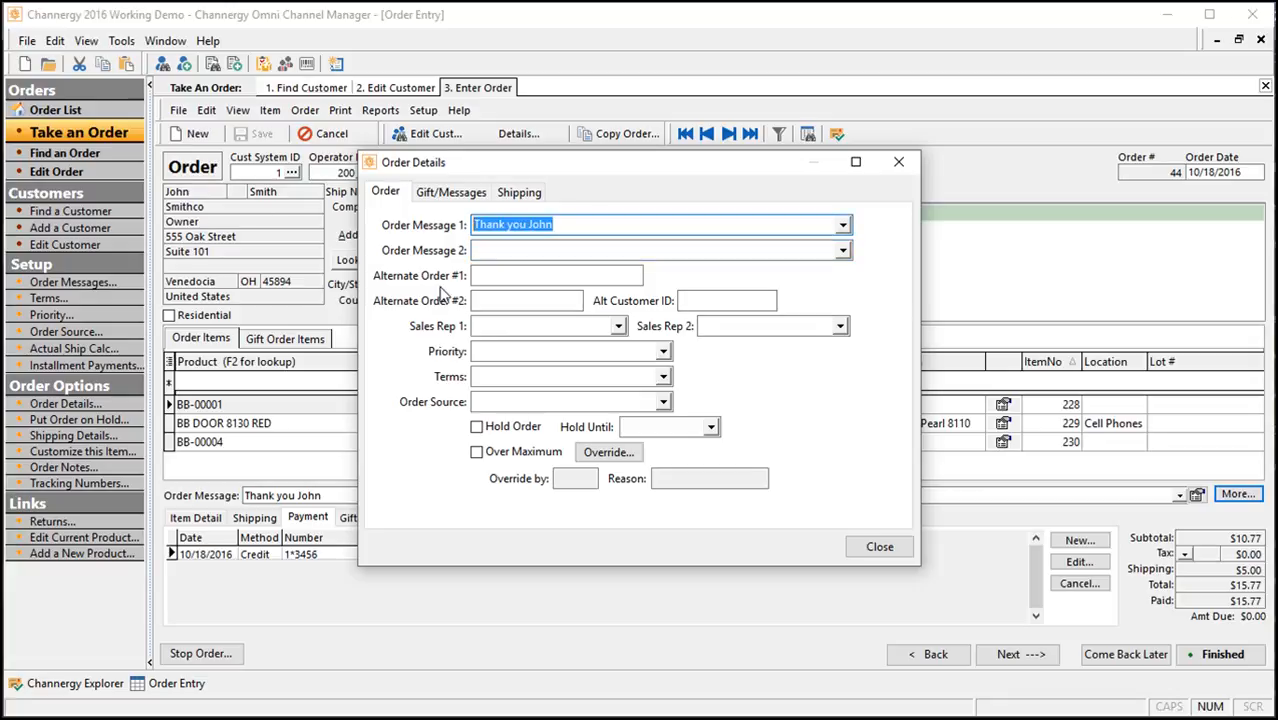
click(509, 249)
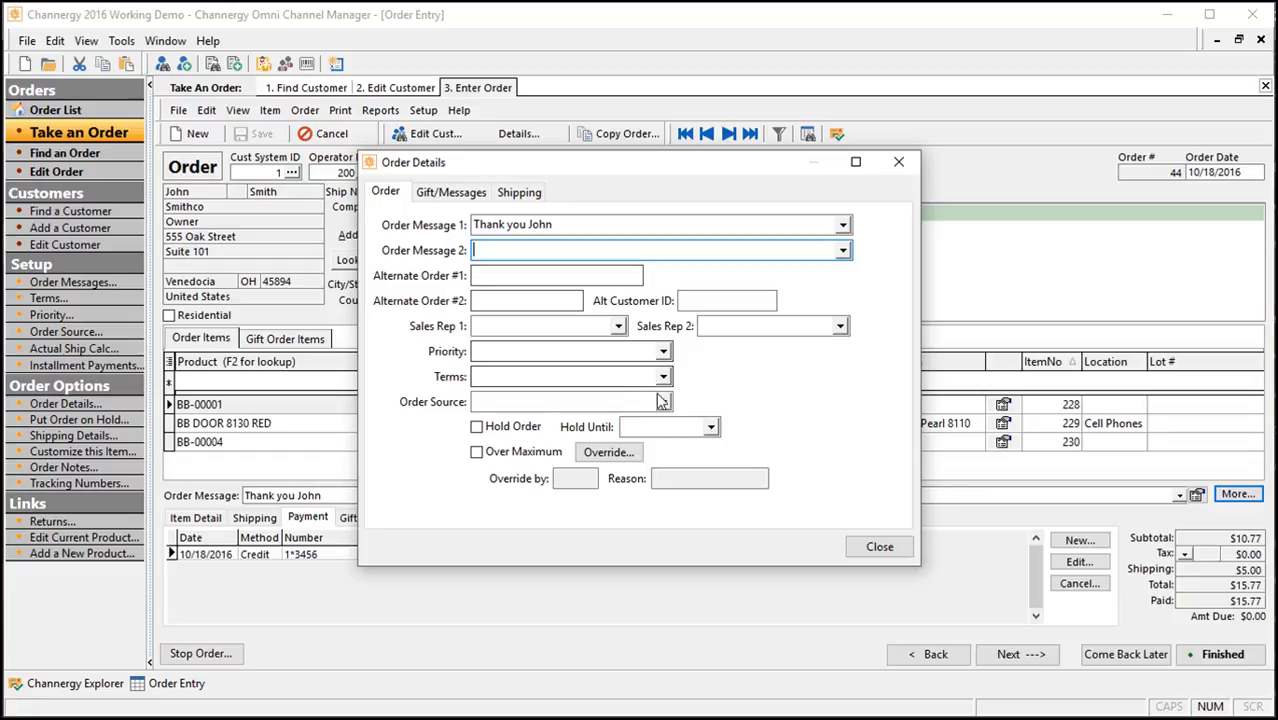
Step: Enter the first alternate order number and assign the sales rep with ID 200 as Sales Rep 1
click(486, 274)
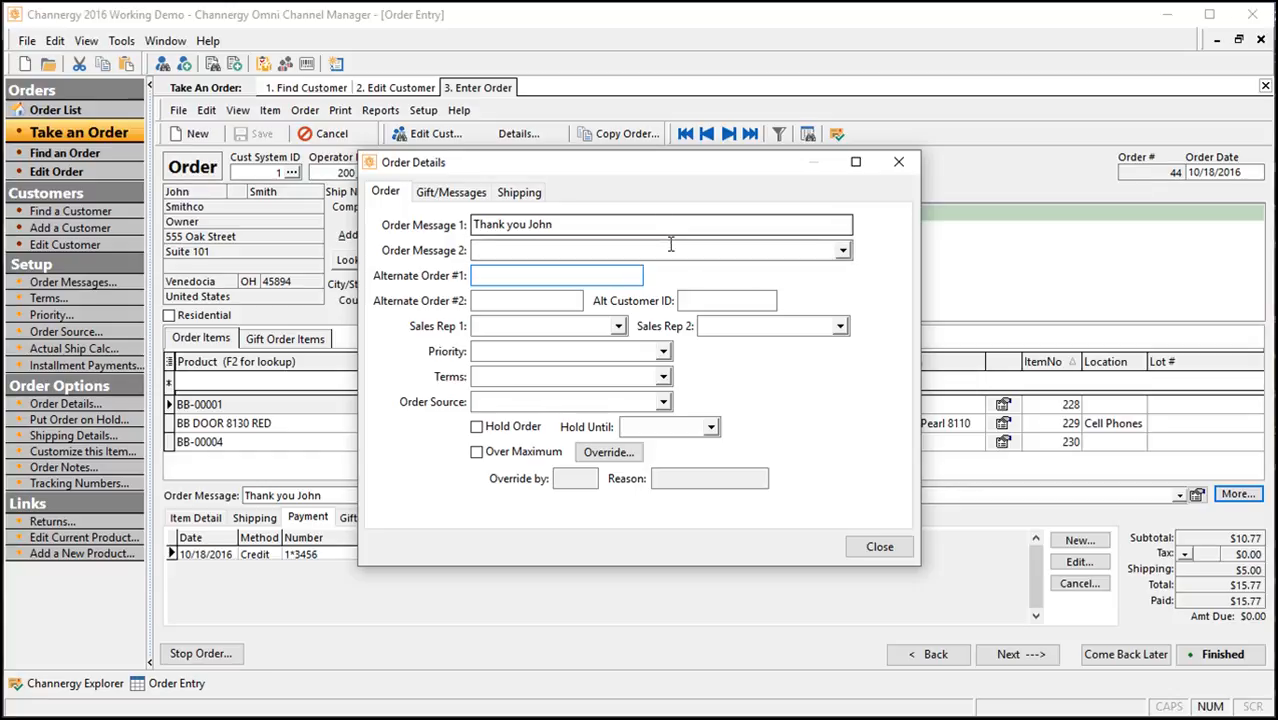
text(123456)
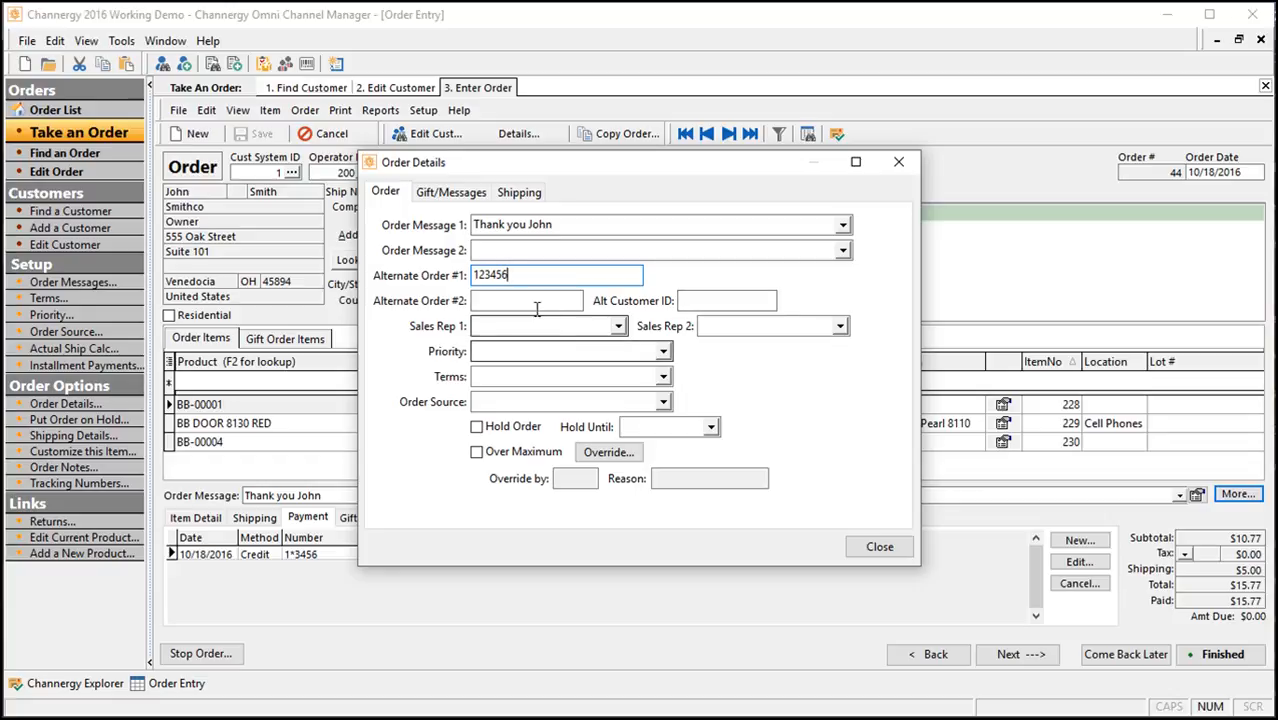
click(619, 328)
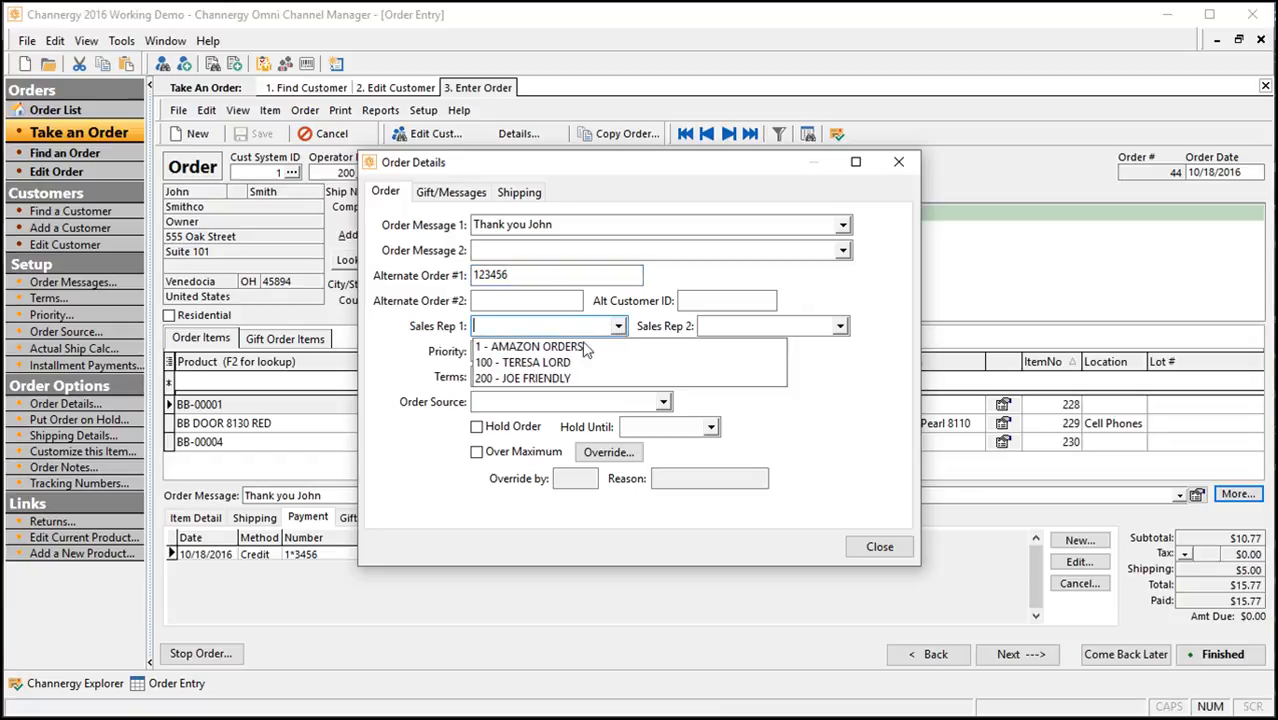
click(527, 380)
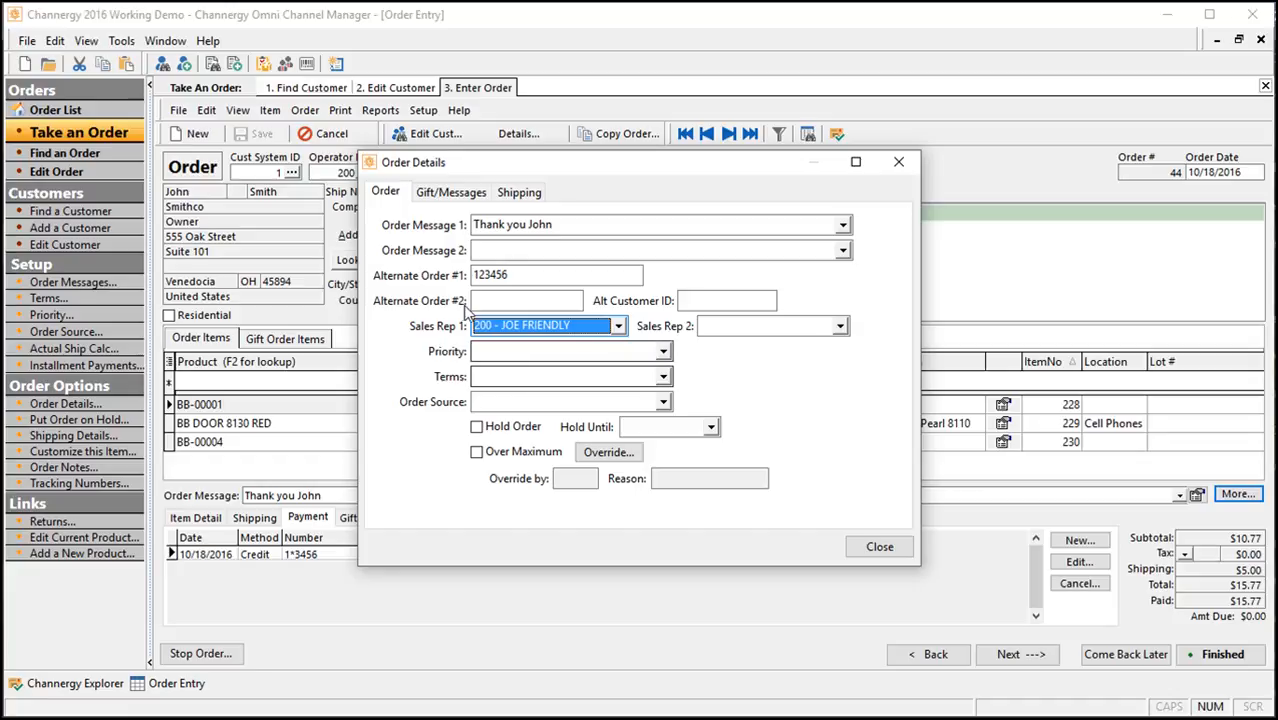
Step: Set the order's priority to Rush and terms to Net 30, and check the order source choices without selecting one
click(663, 351)
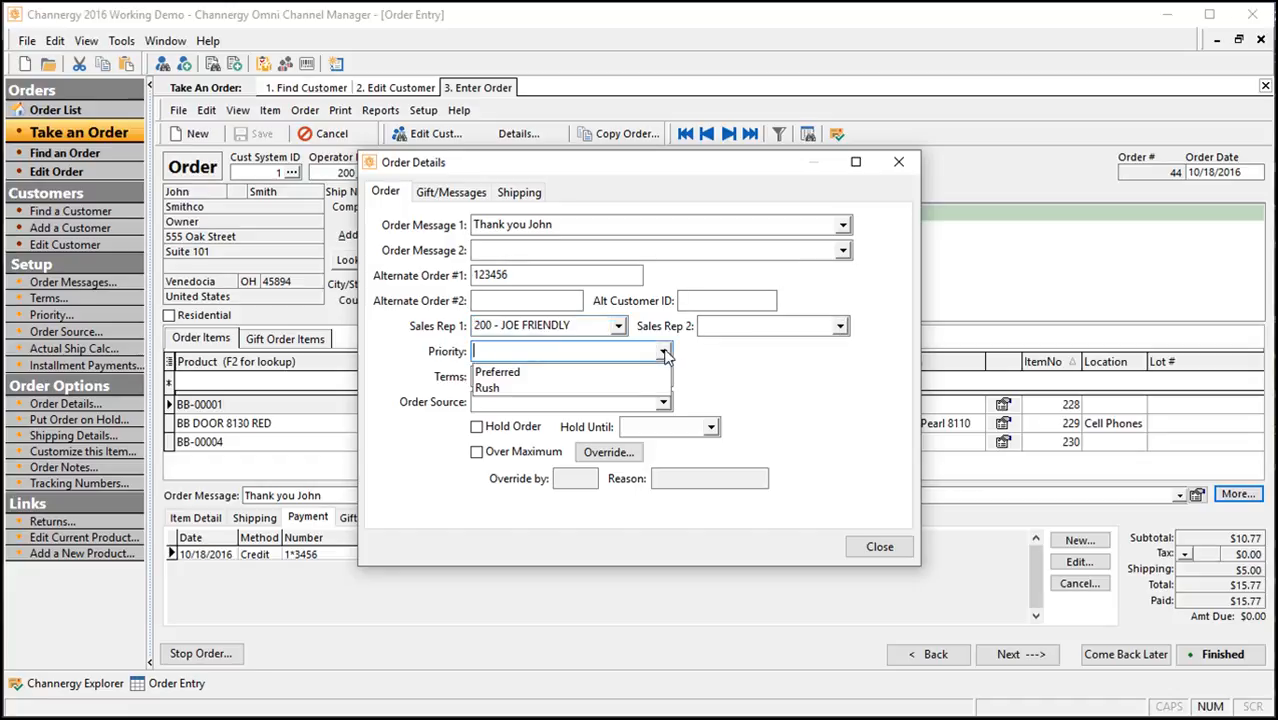
click(487, 389)
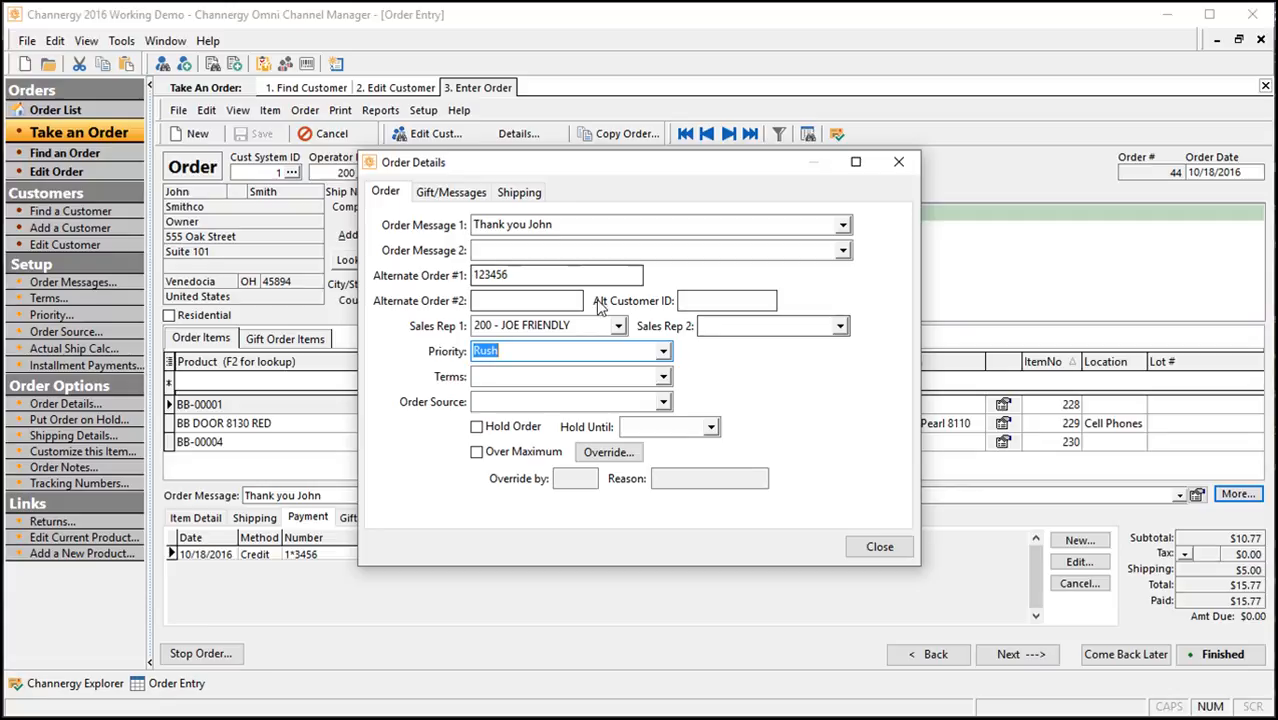
click(663, 377)
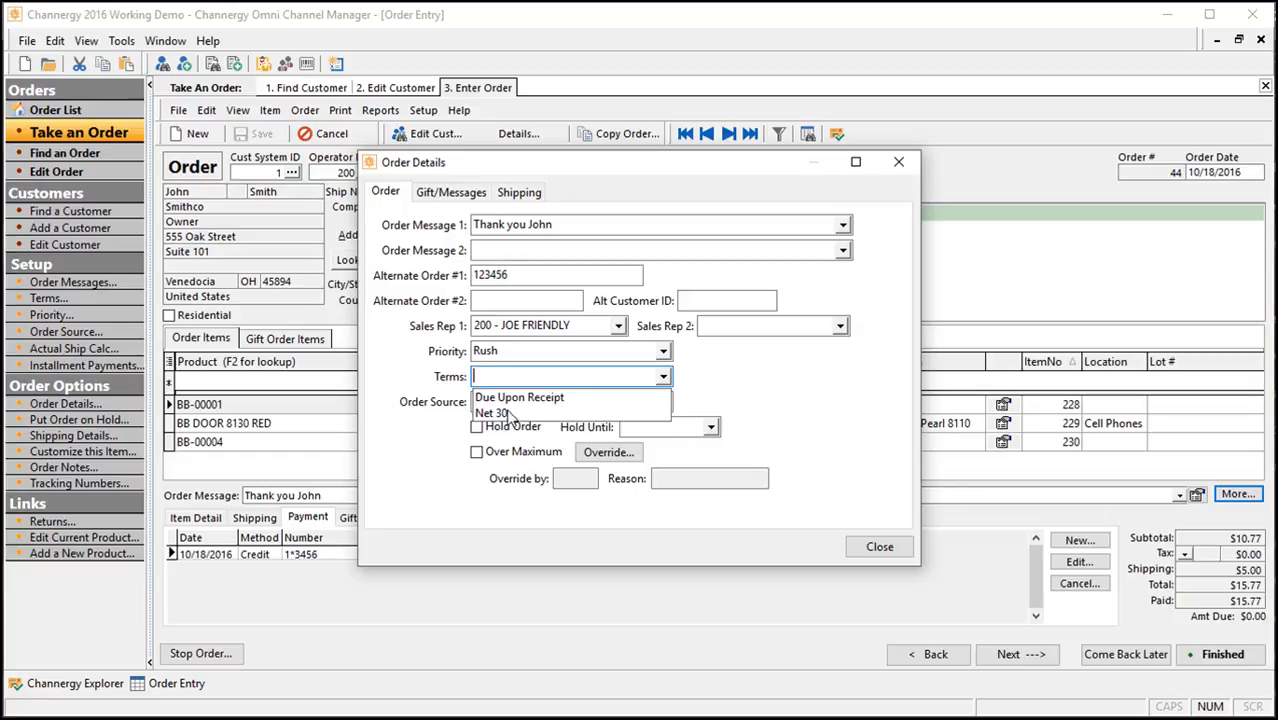
click(507, 414)
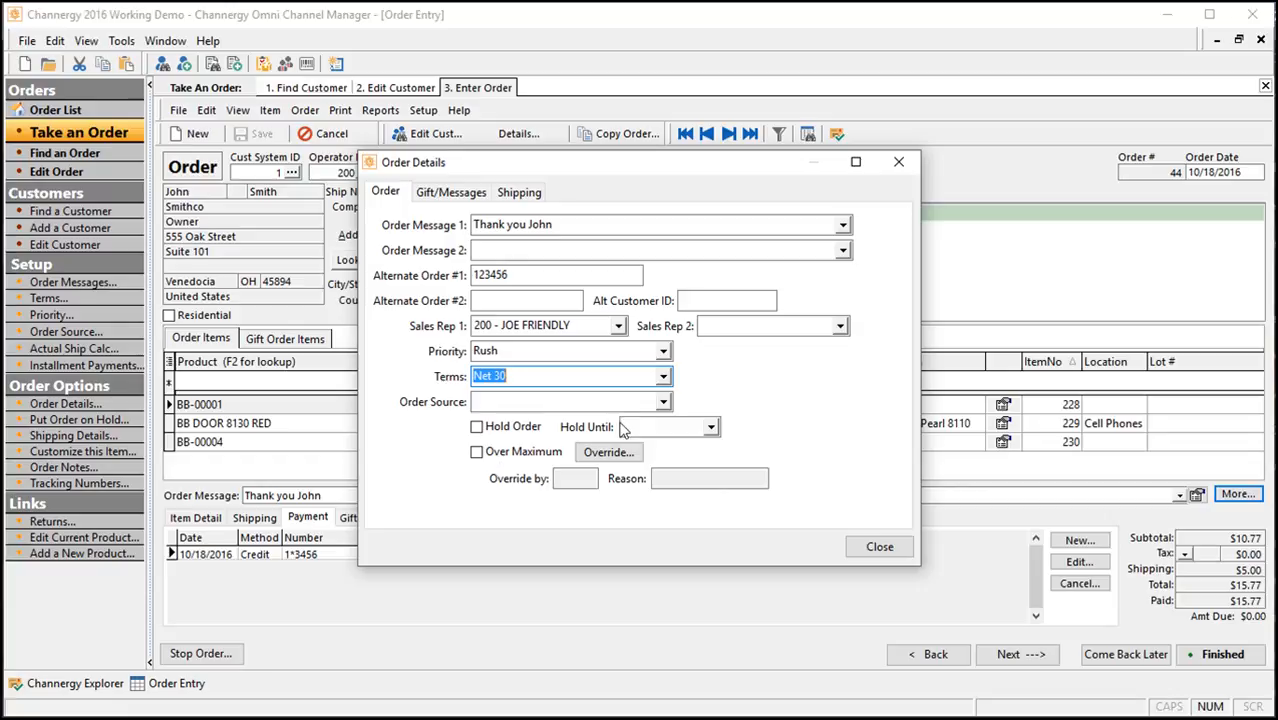
click(663, 403)
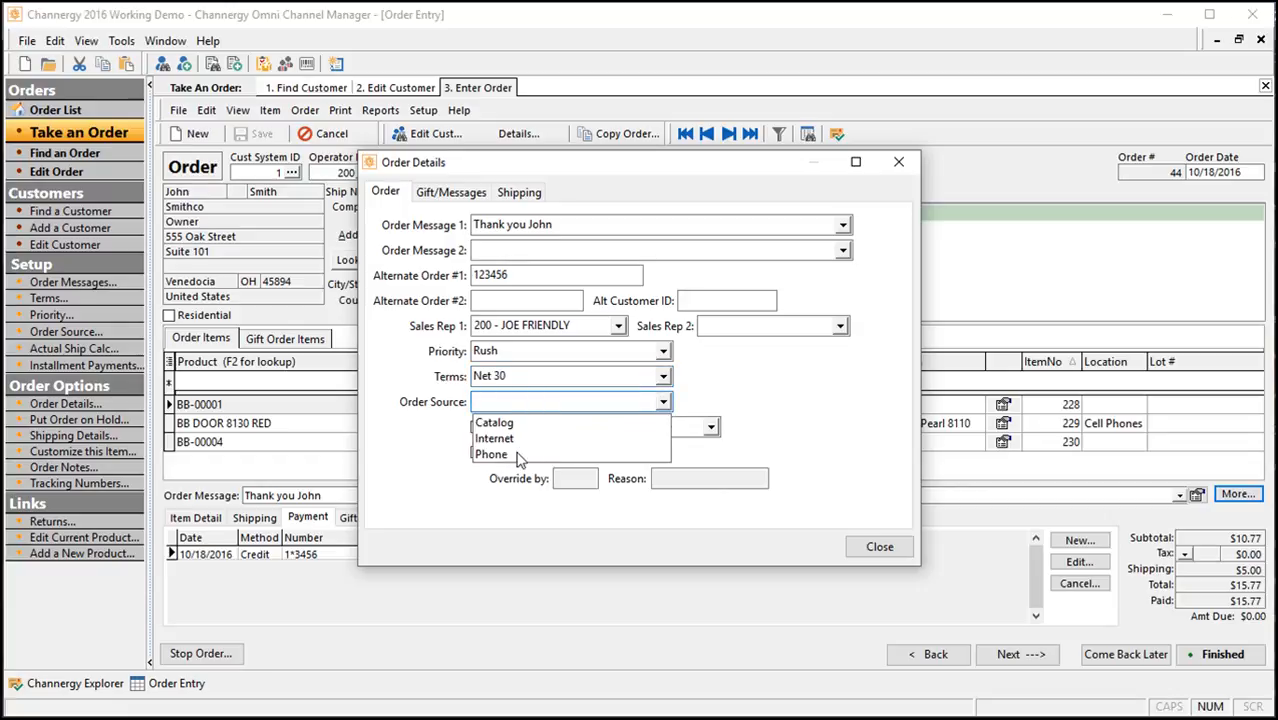
click(697, 397)
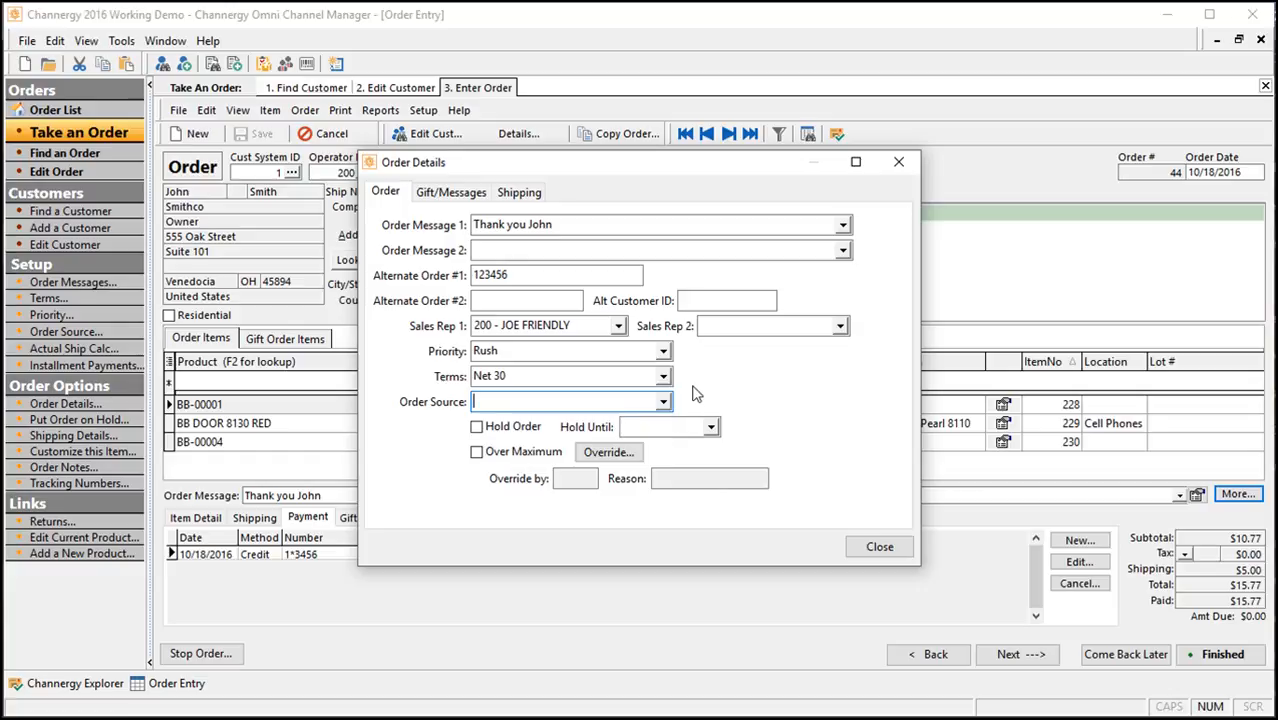
Step: Put the order on hold until 10/25/2016 and try the order maximum override
drag(495, 166, 519, 214)
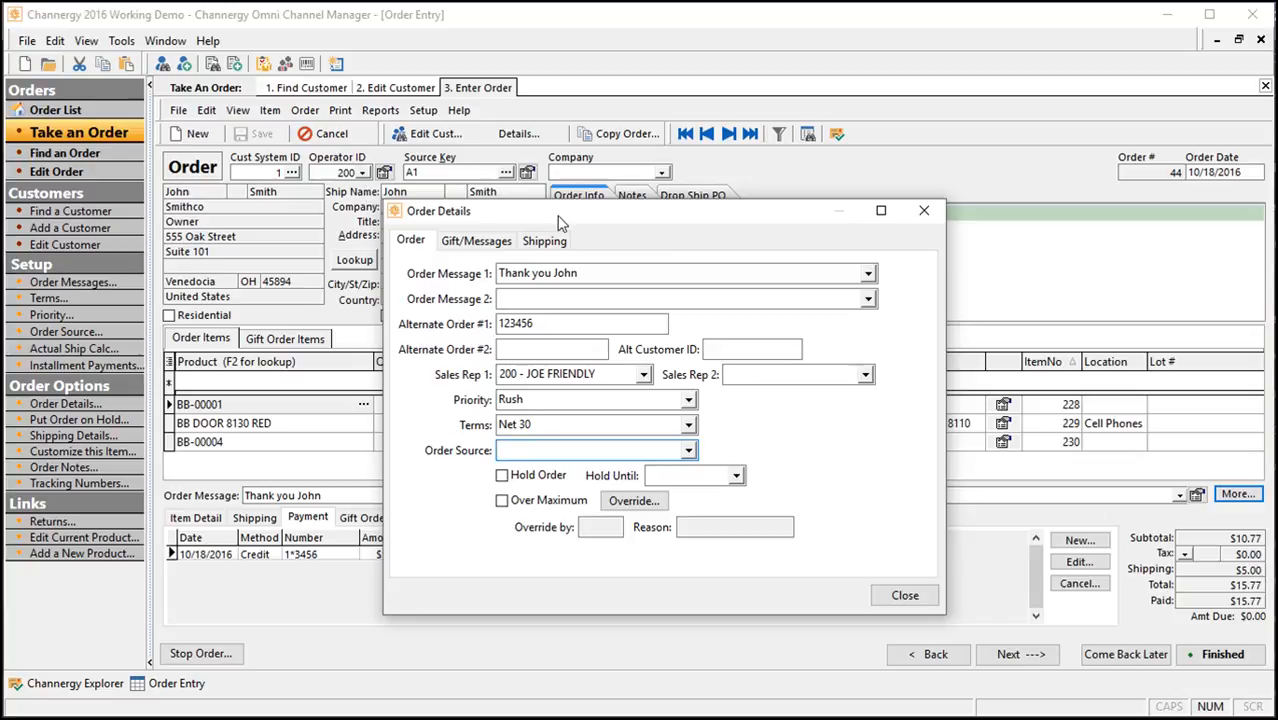
drag(556, 215, 536, 180)
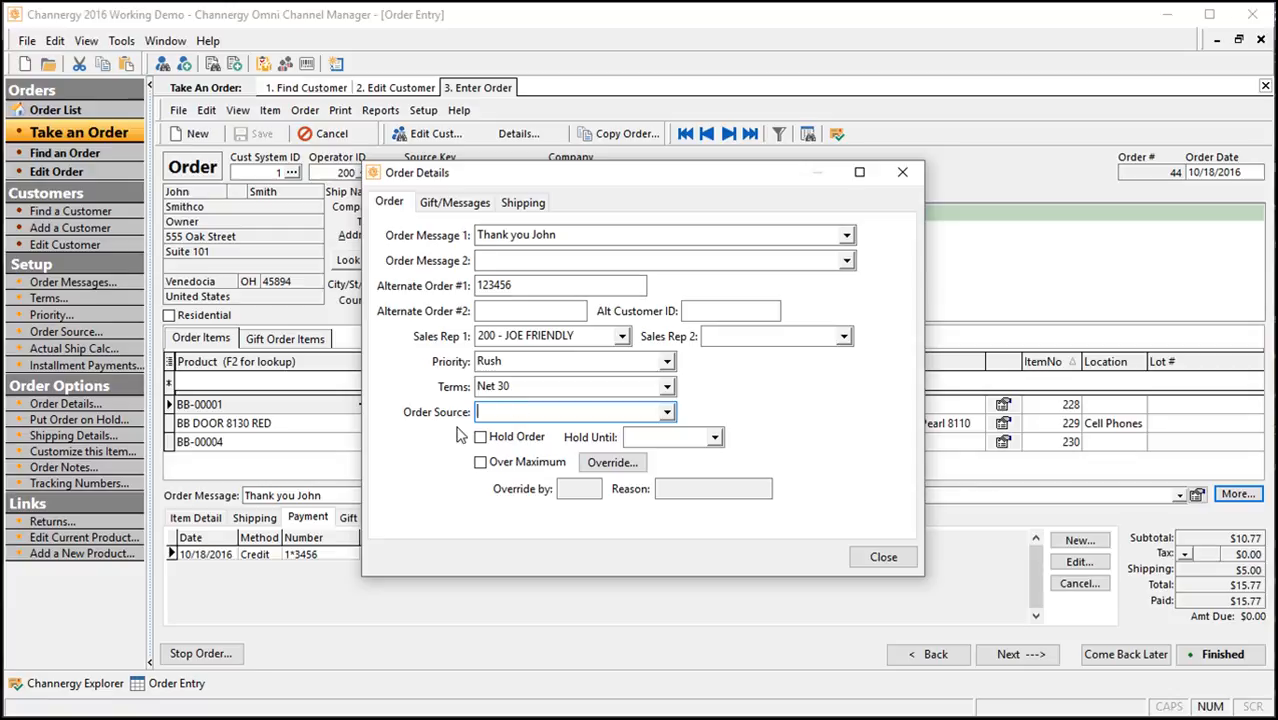
click(520, 440)
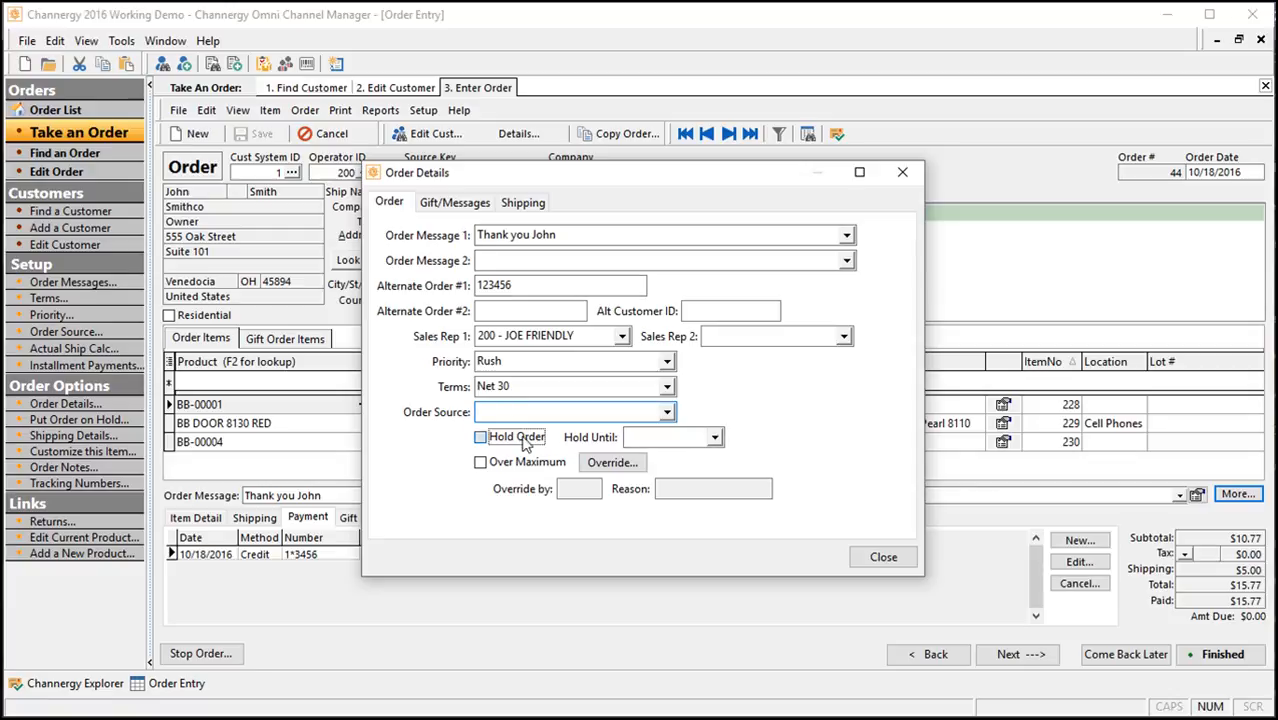
click(716, 438)
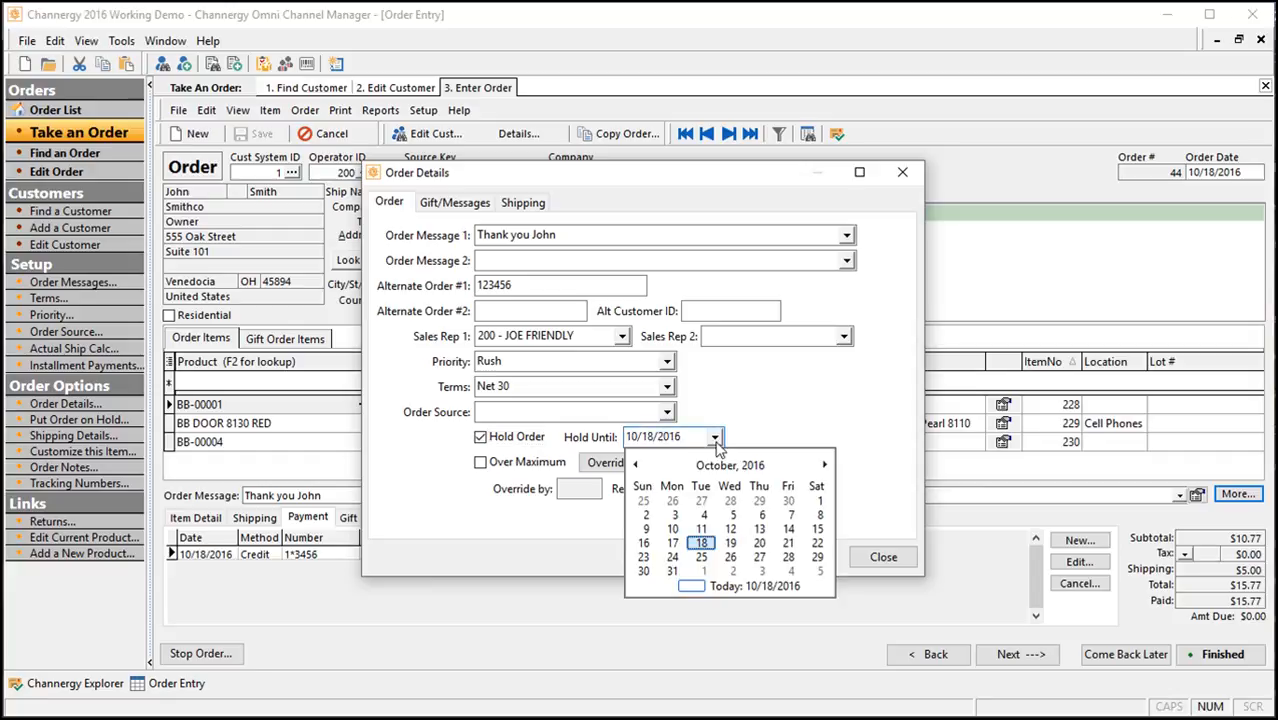
click(703, 559)
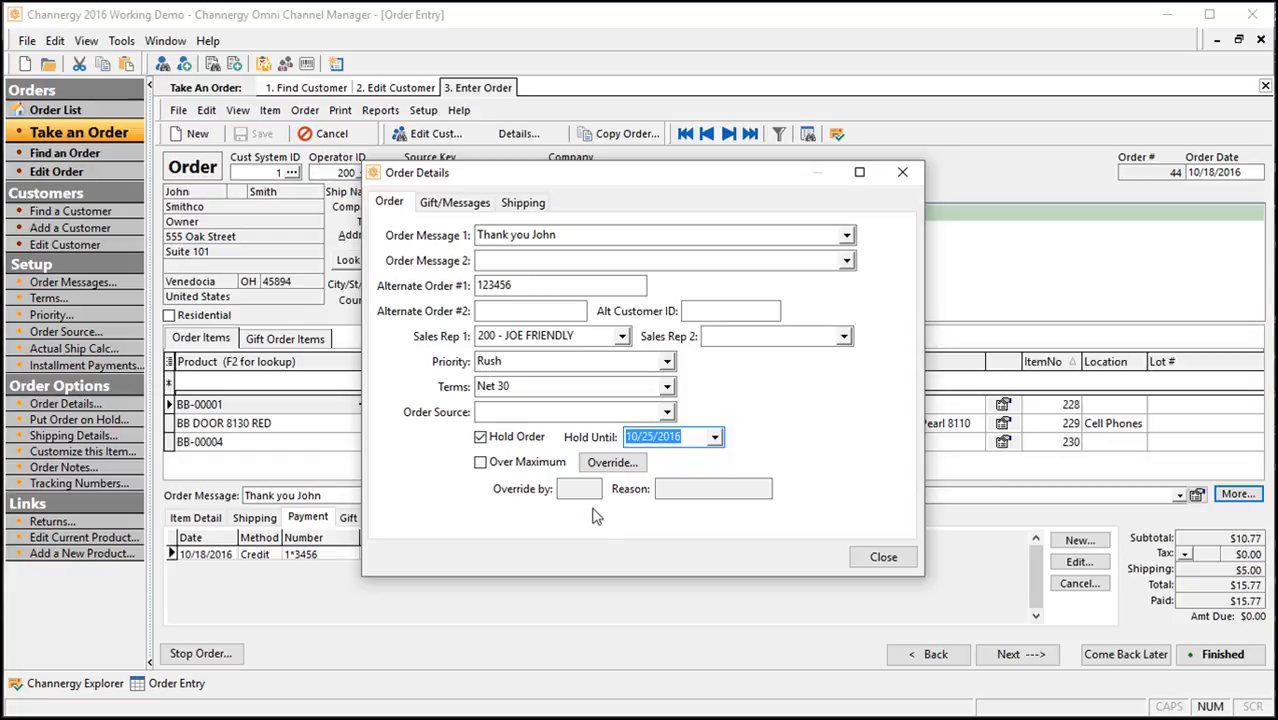
click(634, 465)
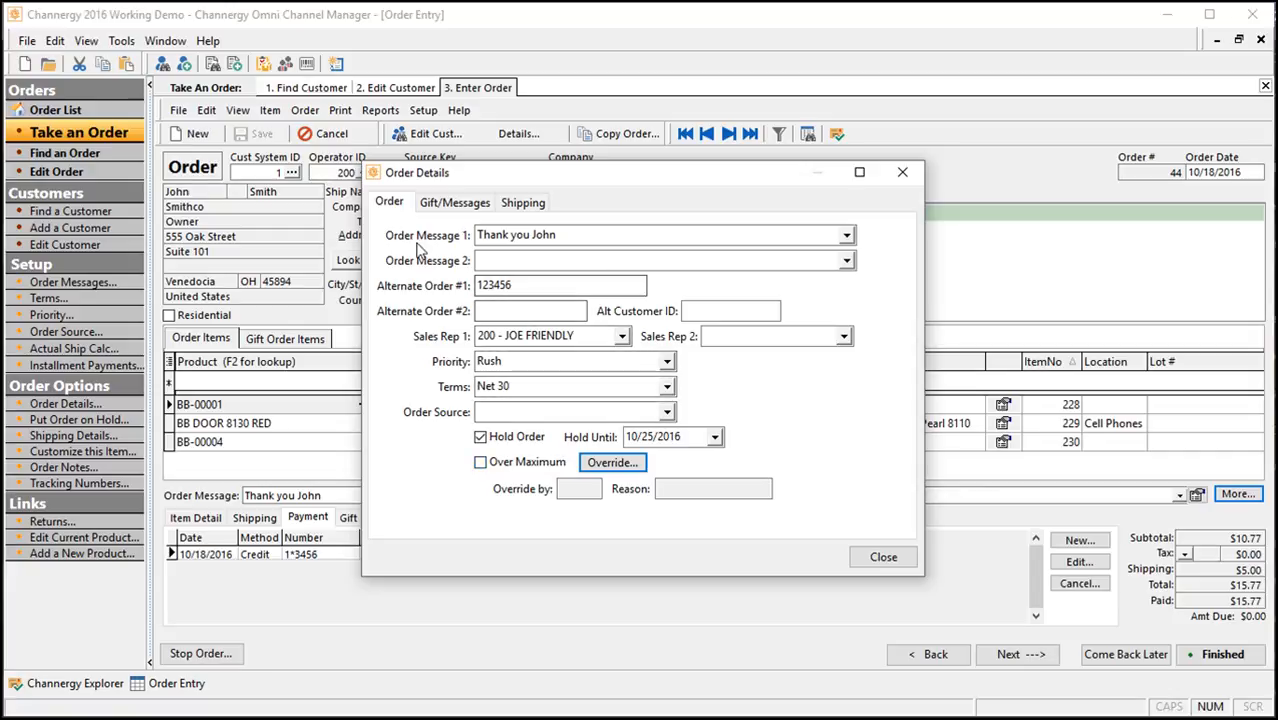
Step: View the gift message fields, and set the planned delivery date to 10/11/2016 and the planned install date to 10/18/2016
click(476, 203)
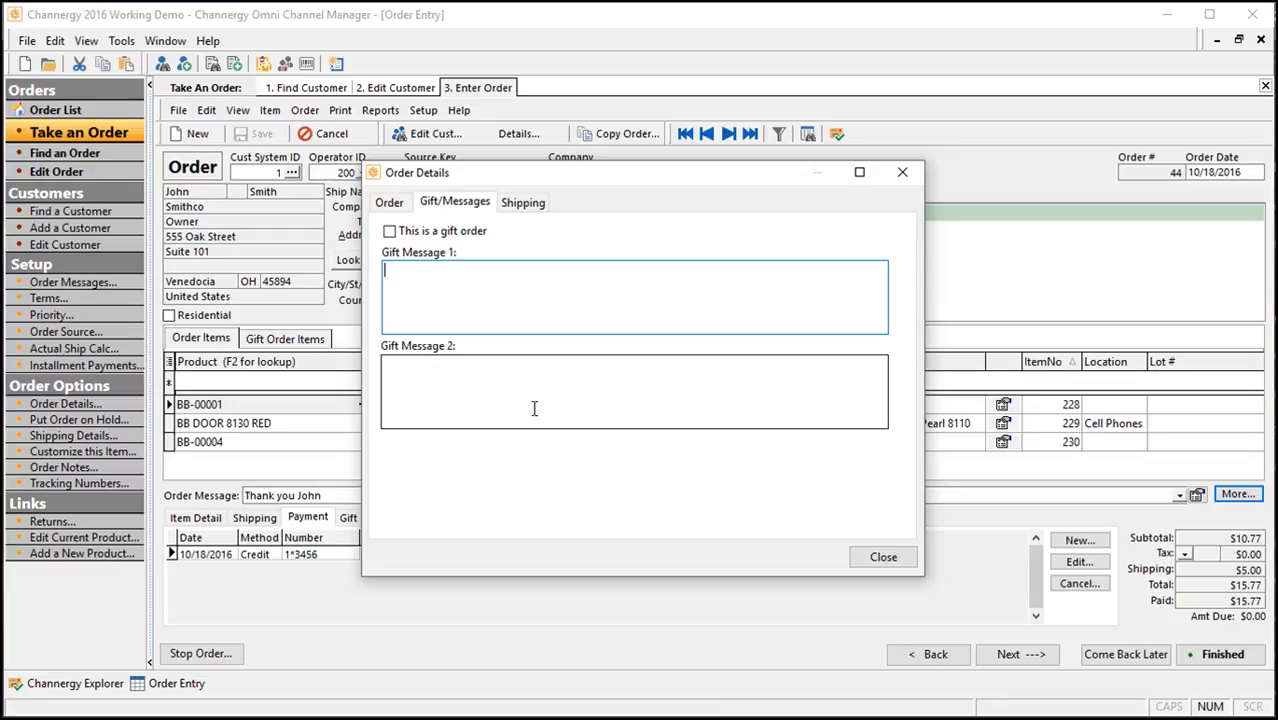
click(526, 205)
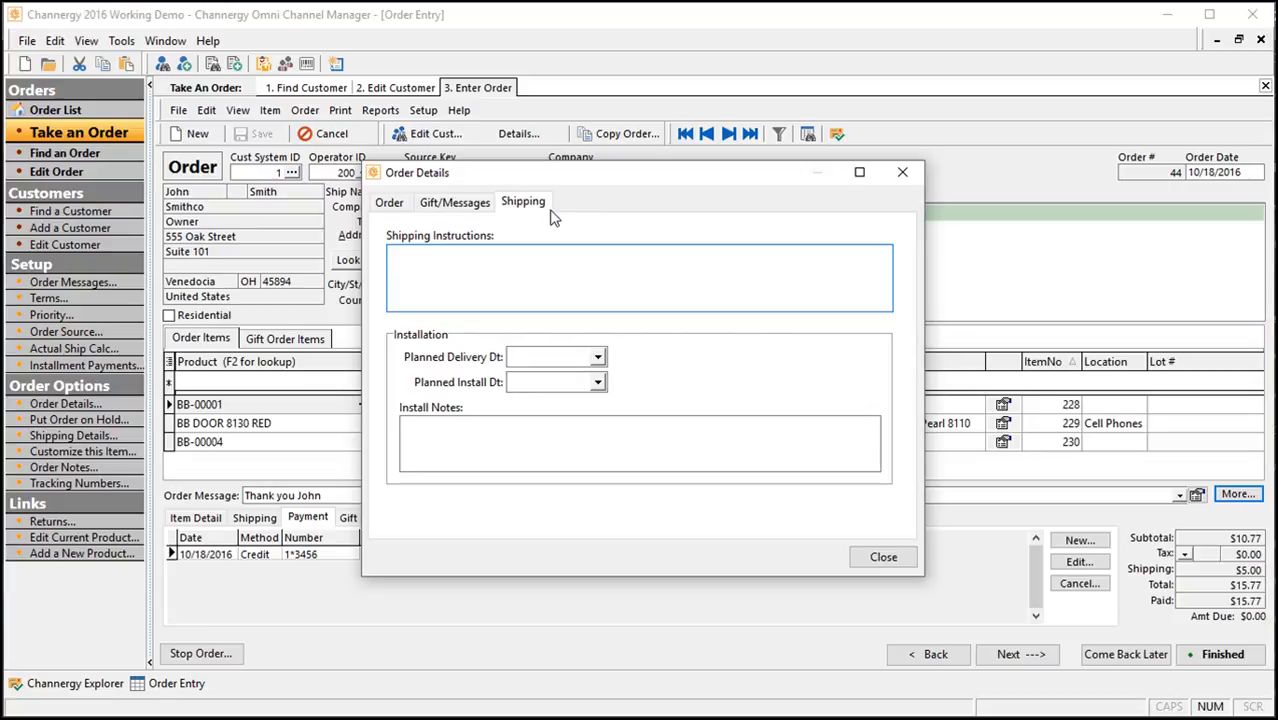
text(Bad)
click(598, 357)
click(598, 357)
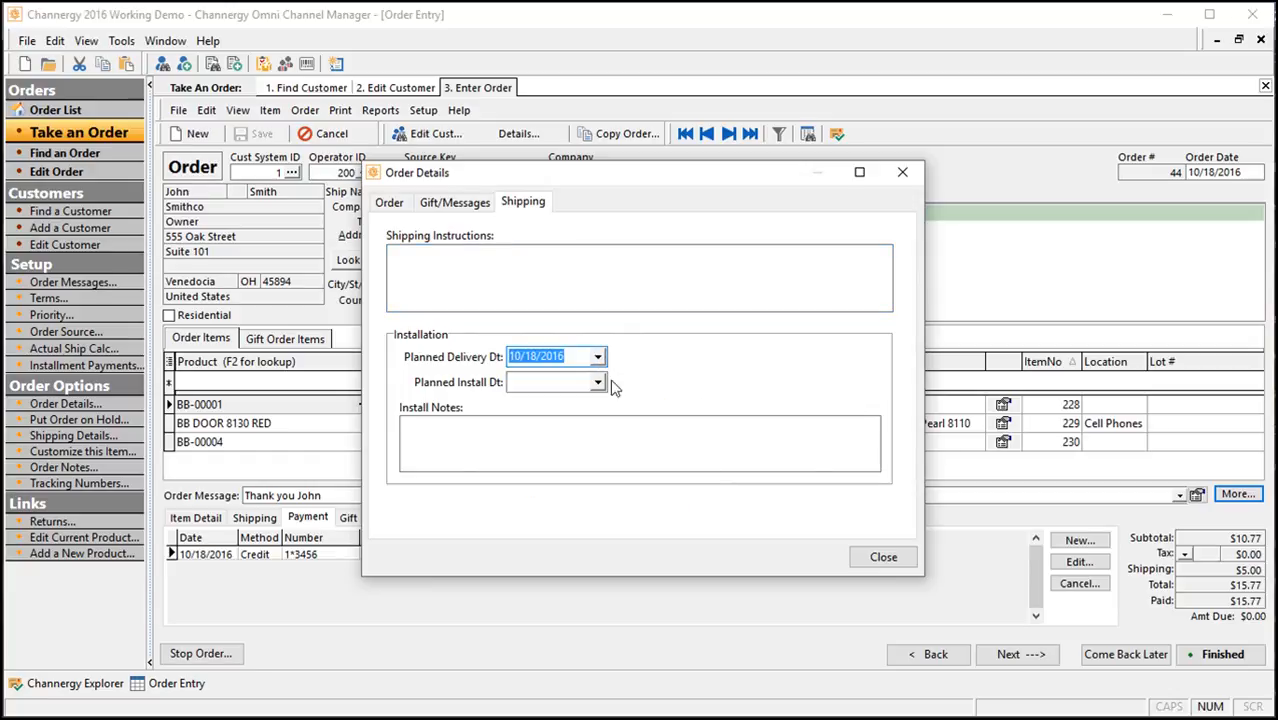
click(599, 383)
click(601, 384)
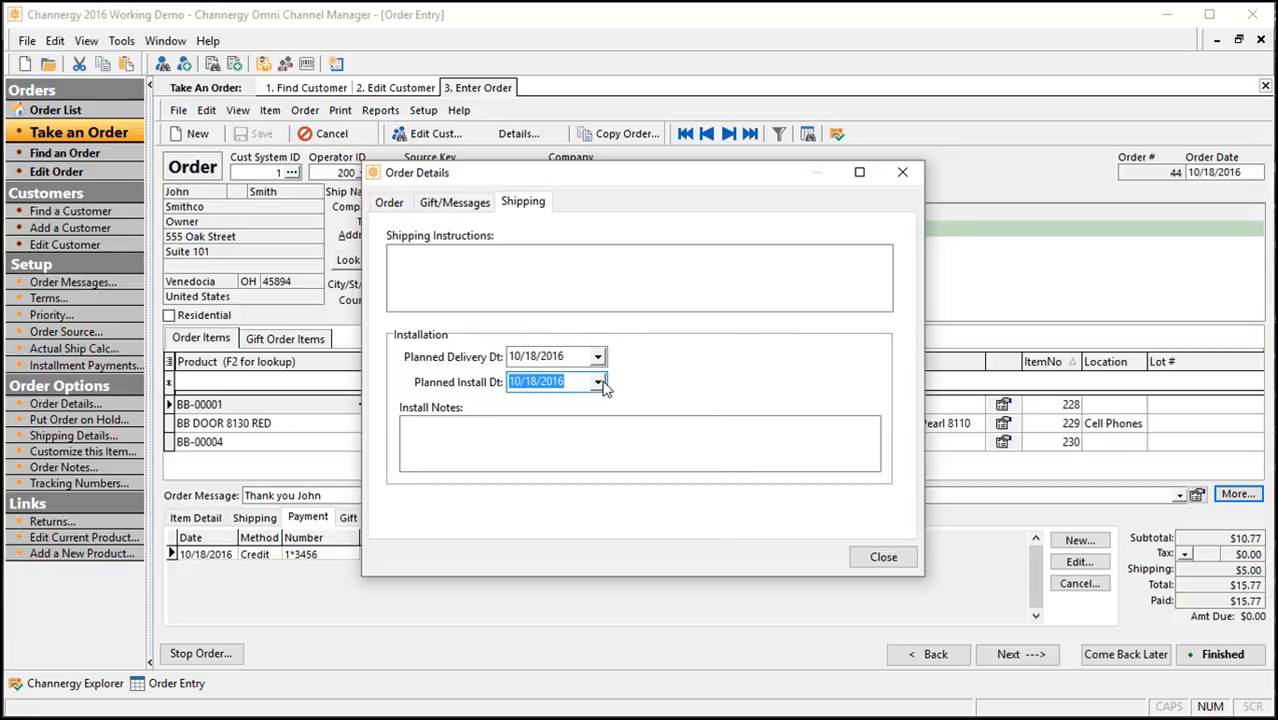
click(598, 357)
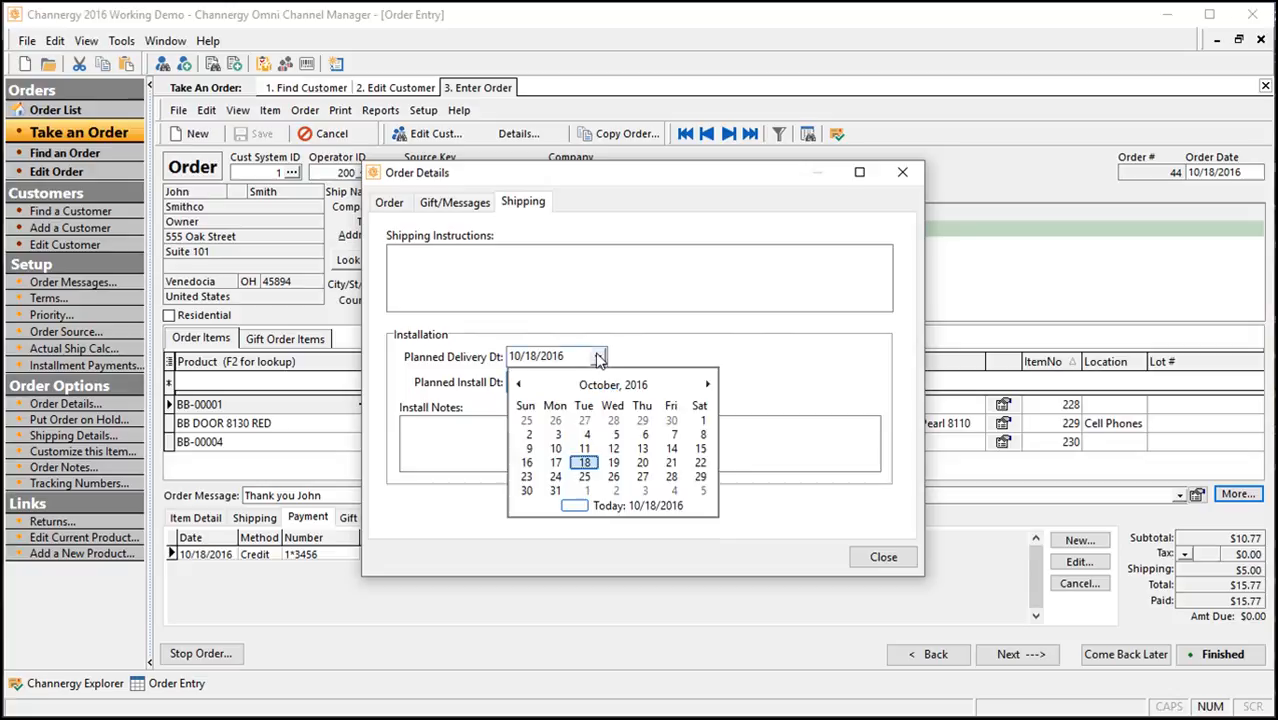
click(580, 441)
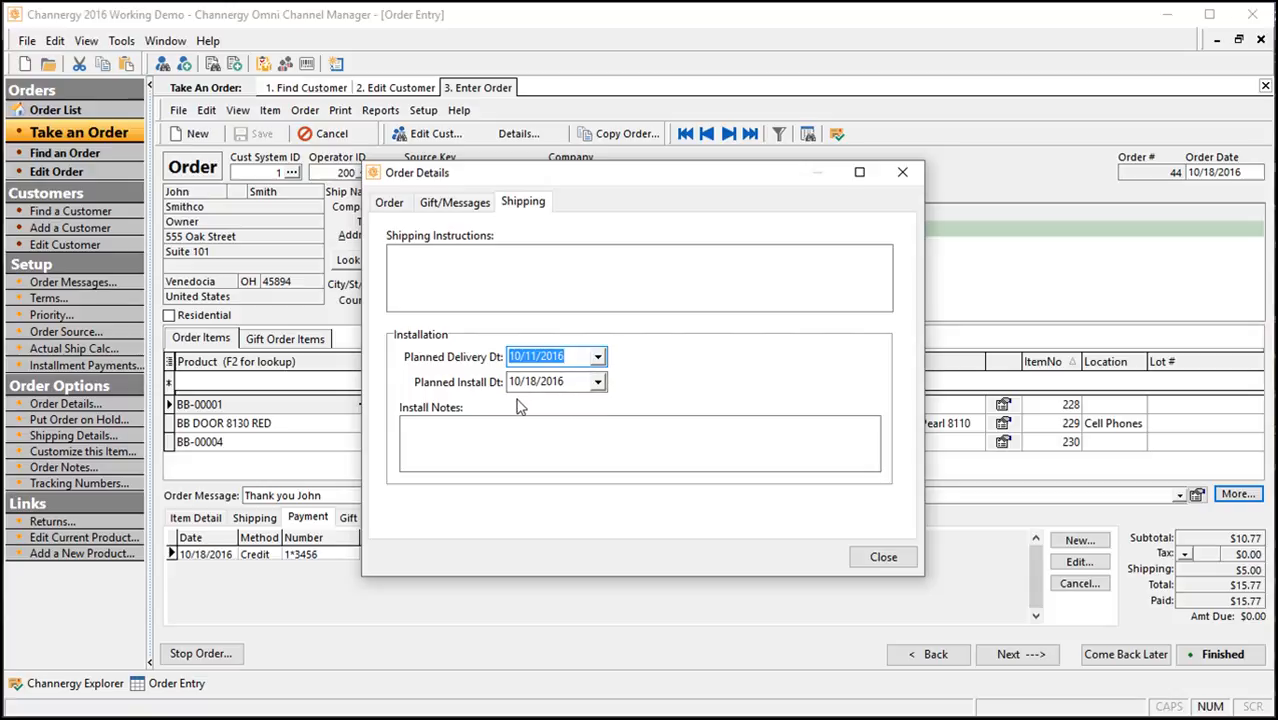
Step: Review the general order and shipping details once more, and close the order details
click(393, 203)
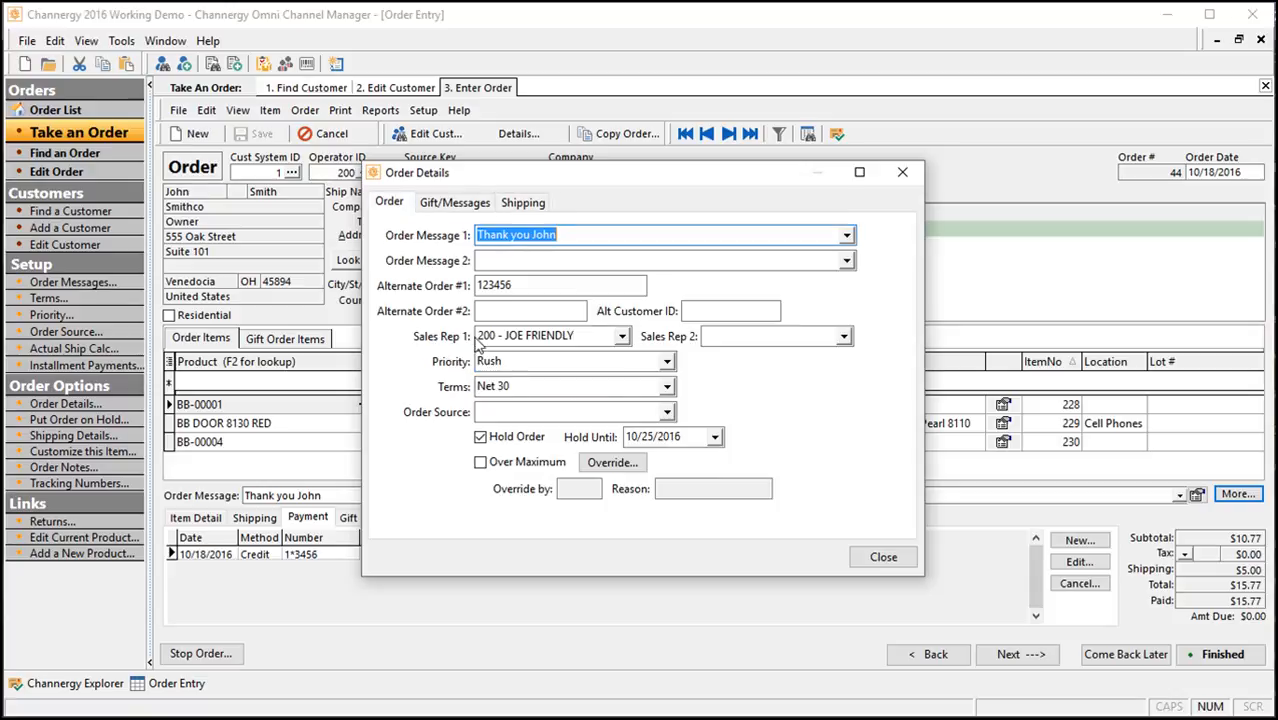
click(523, 203)
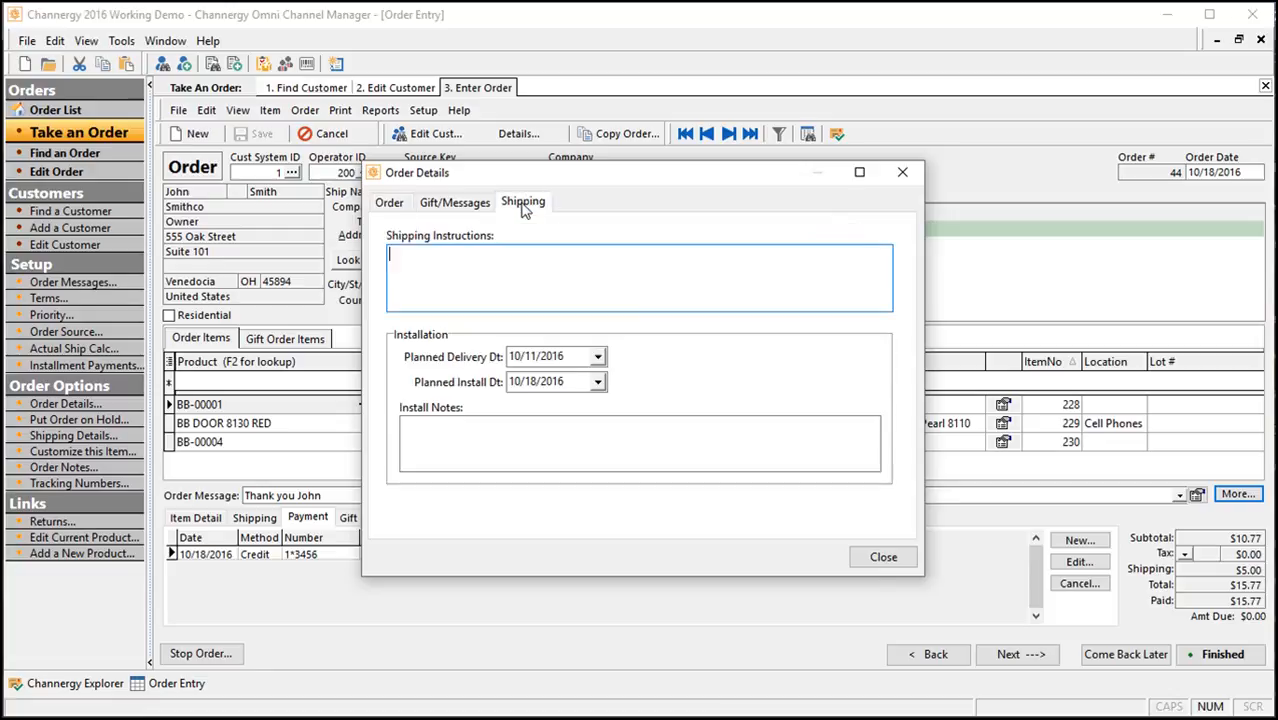
click(900, 175)
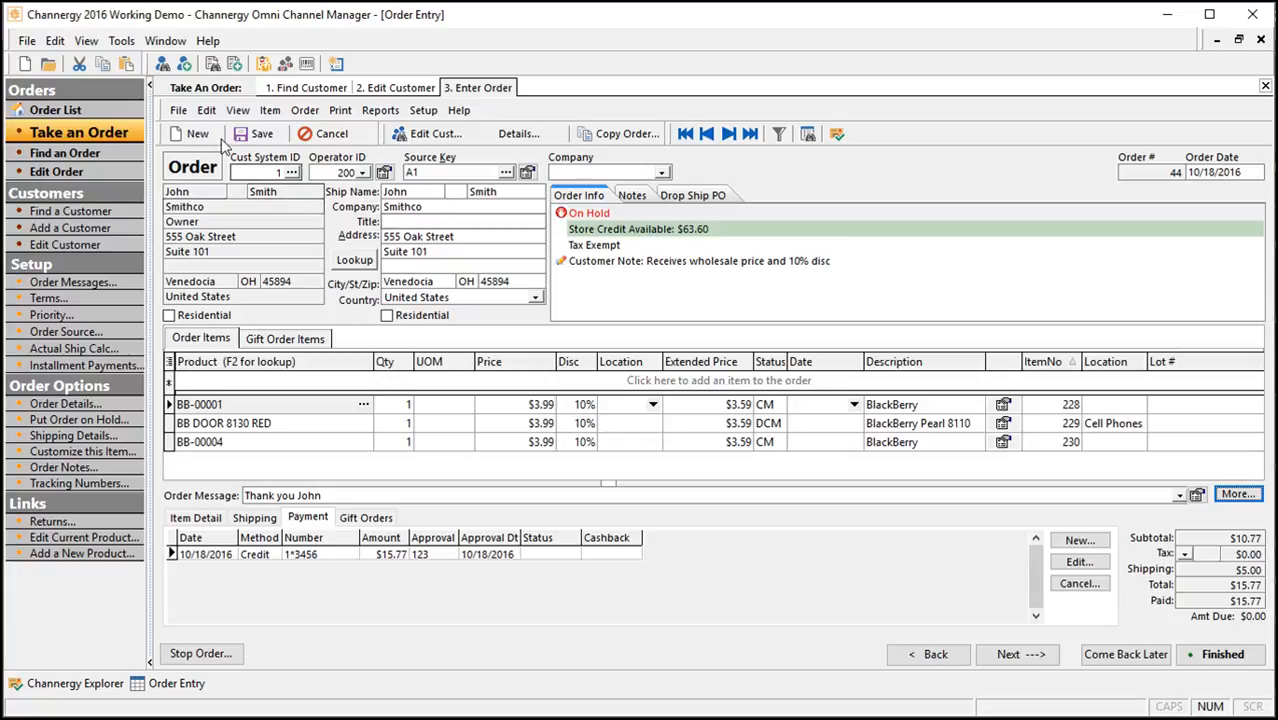
Step: Open the print preview of the order's invoice and reposition its window over the order
click(341, 111)
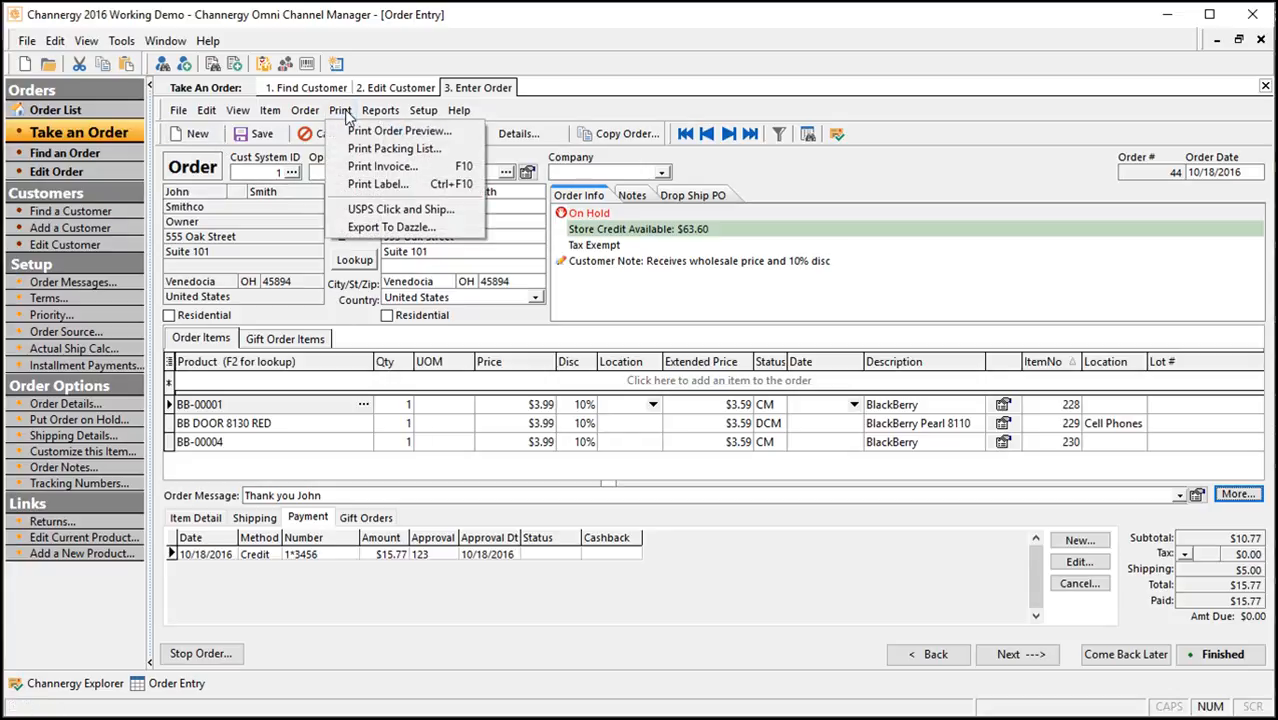
click(368, 166)
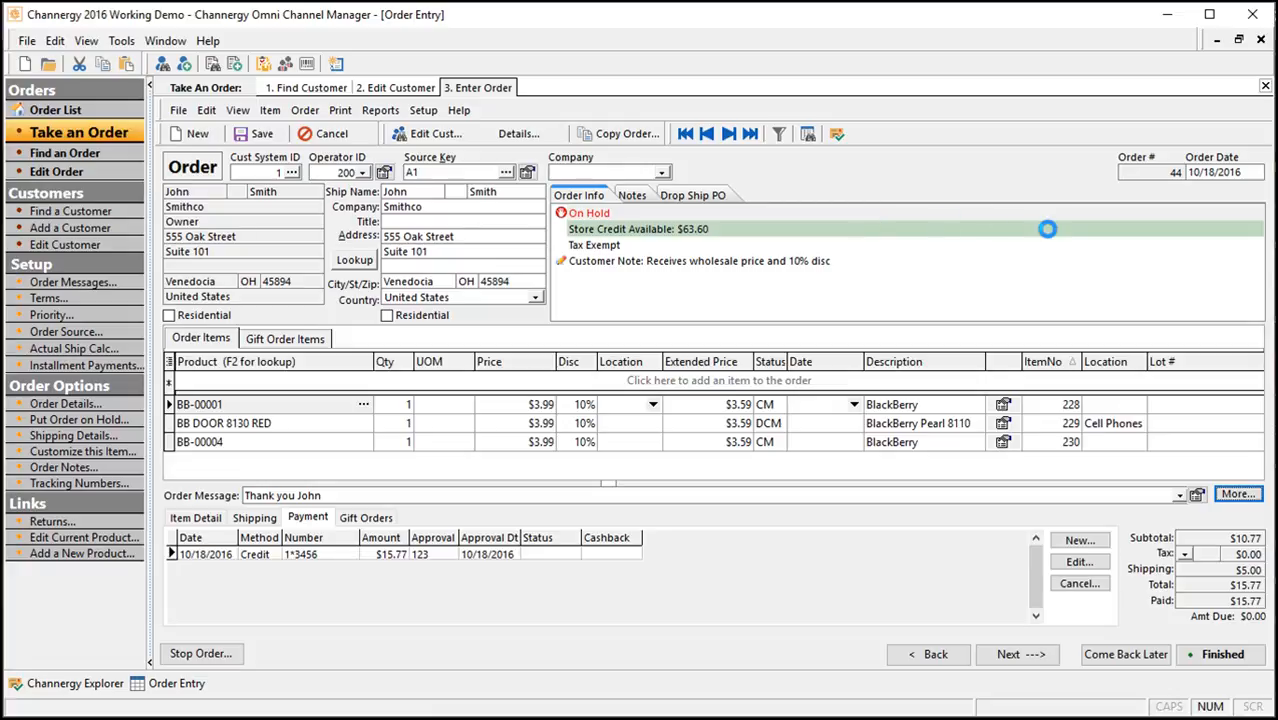
drag(780, 175, 621, 49)
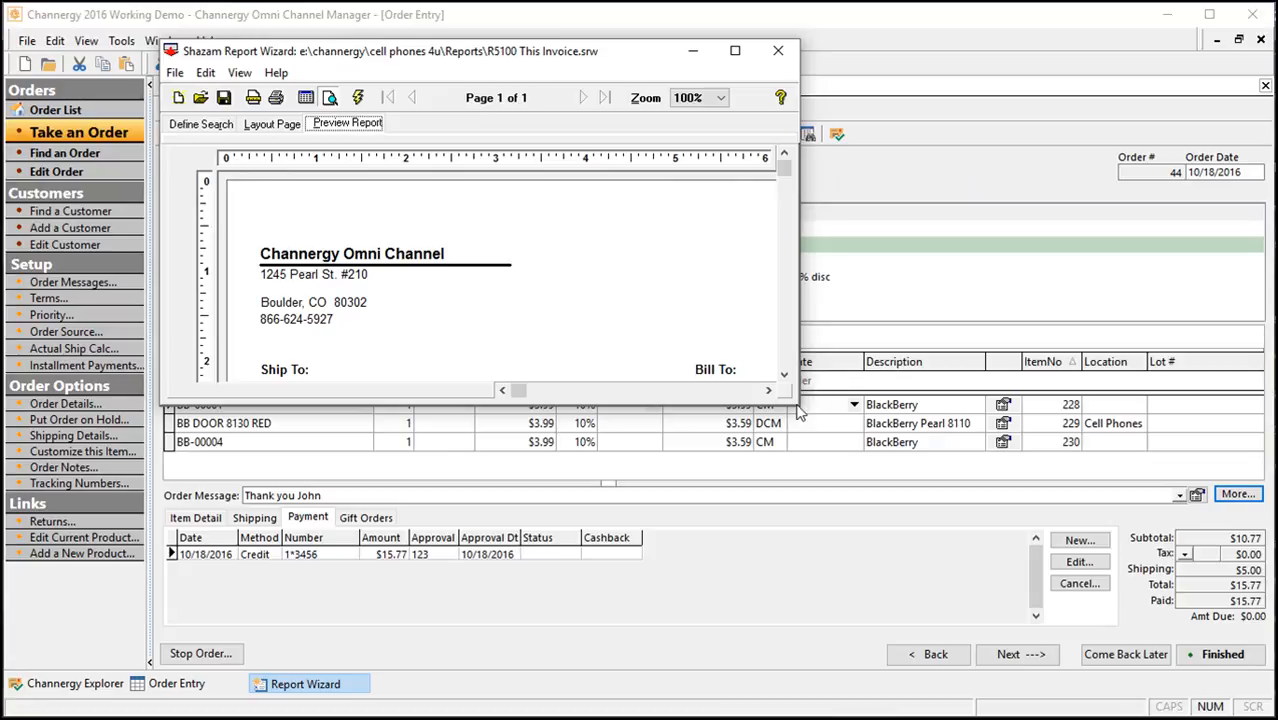
Step: Enlarge the report window and, in the invoice layout, move the Ship To address block up beside its heading and the Bill To block up and left
drag(800, 408, 1137, 679)
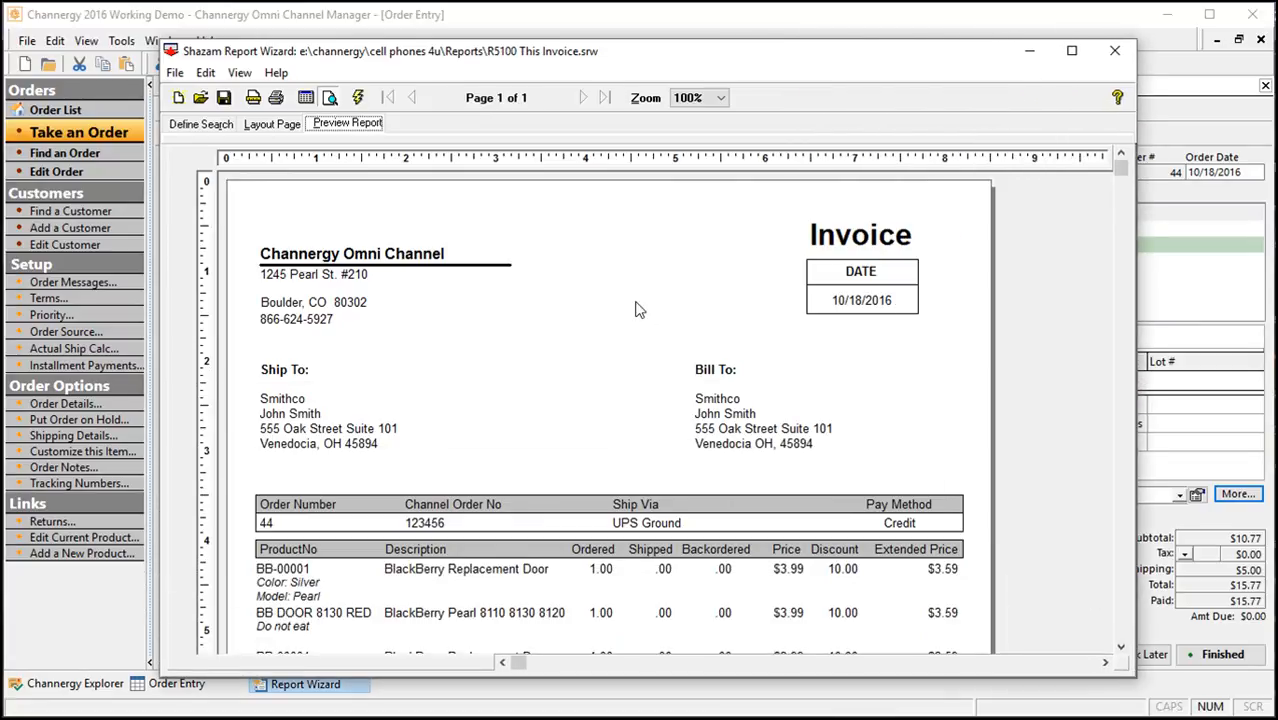
click(270, 124)
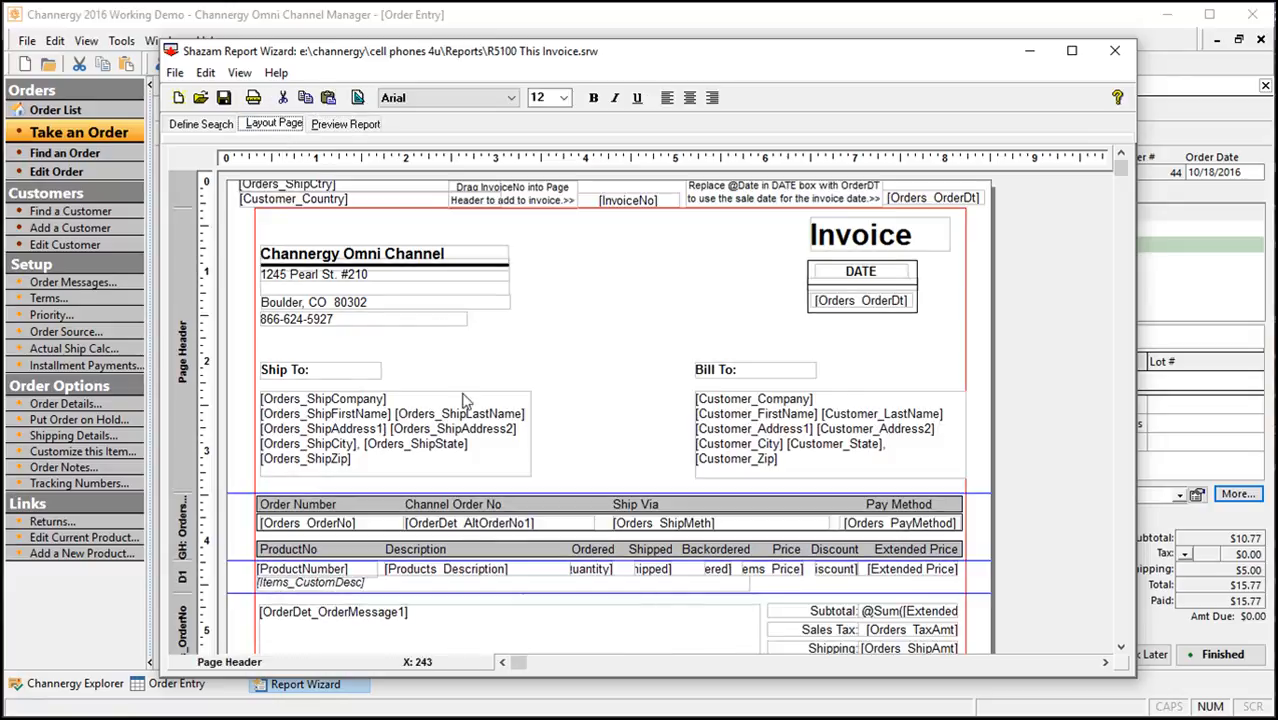
drag(462, 432, 561, 402)
drag(790, 436, 768, 415)
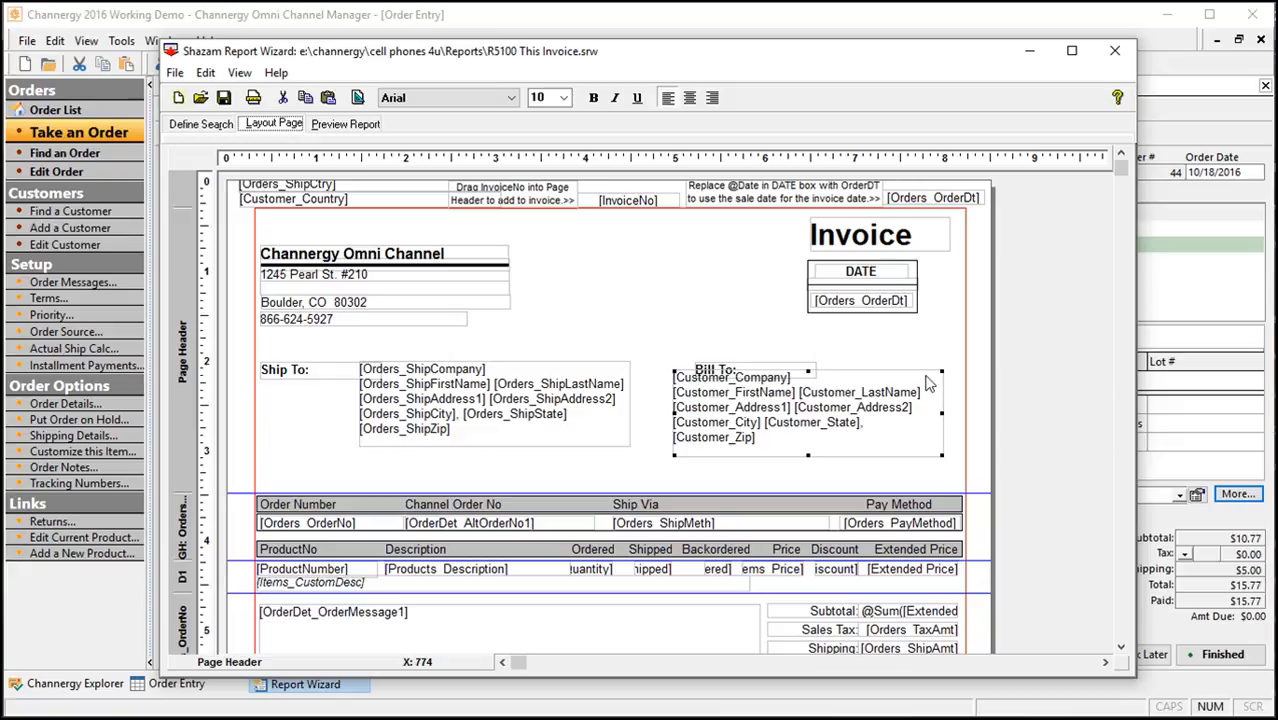
Step: Review the report's search definition and preview the rearranged invoice, and close it, confirming that the invoice printed correctly
click(232, 122)
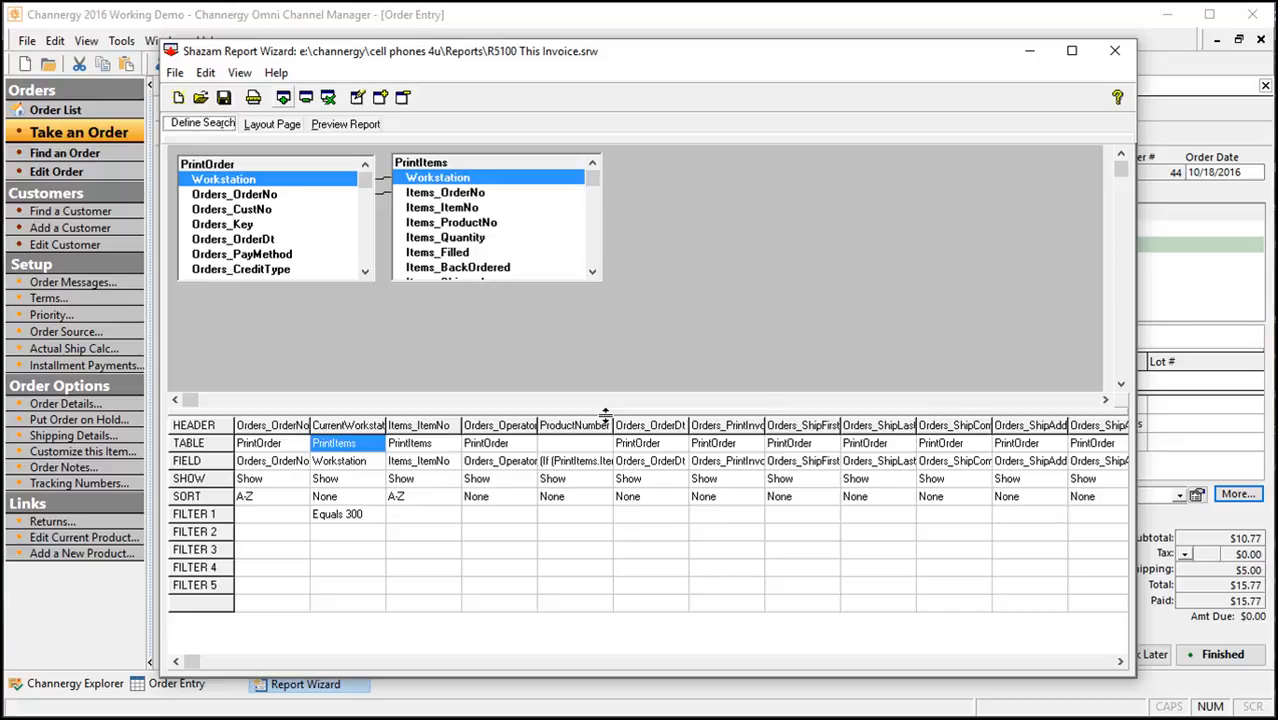
click(320, 130)
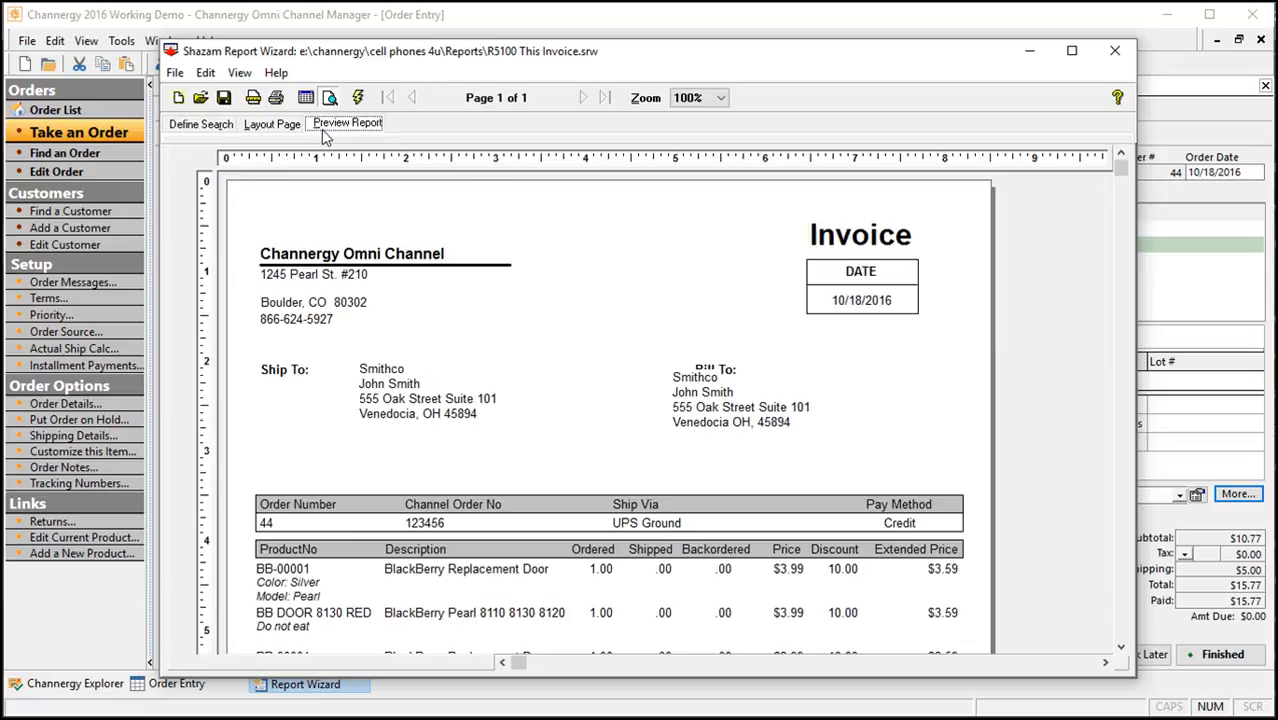
click(1117, 52)
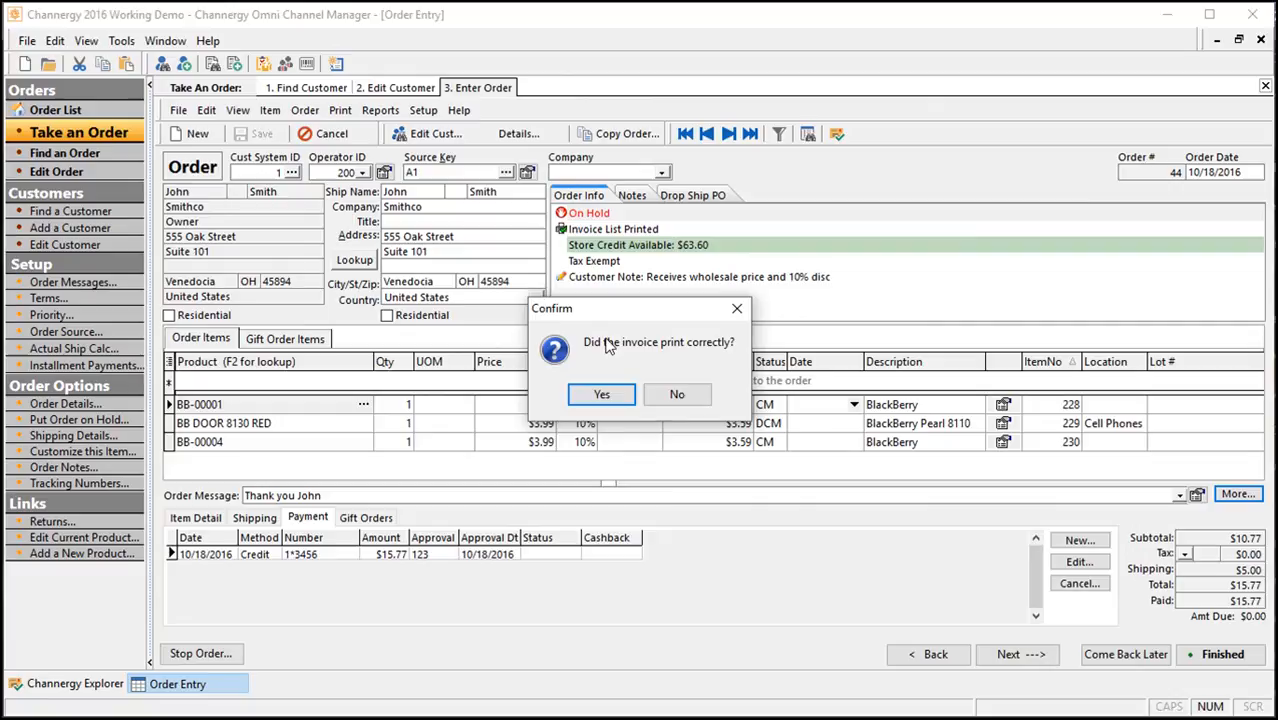
click(605, 393)
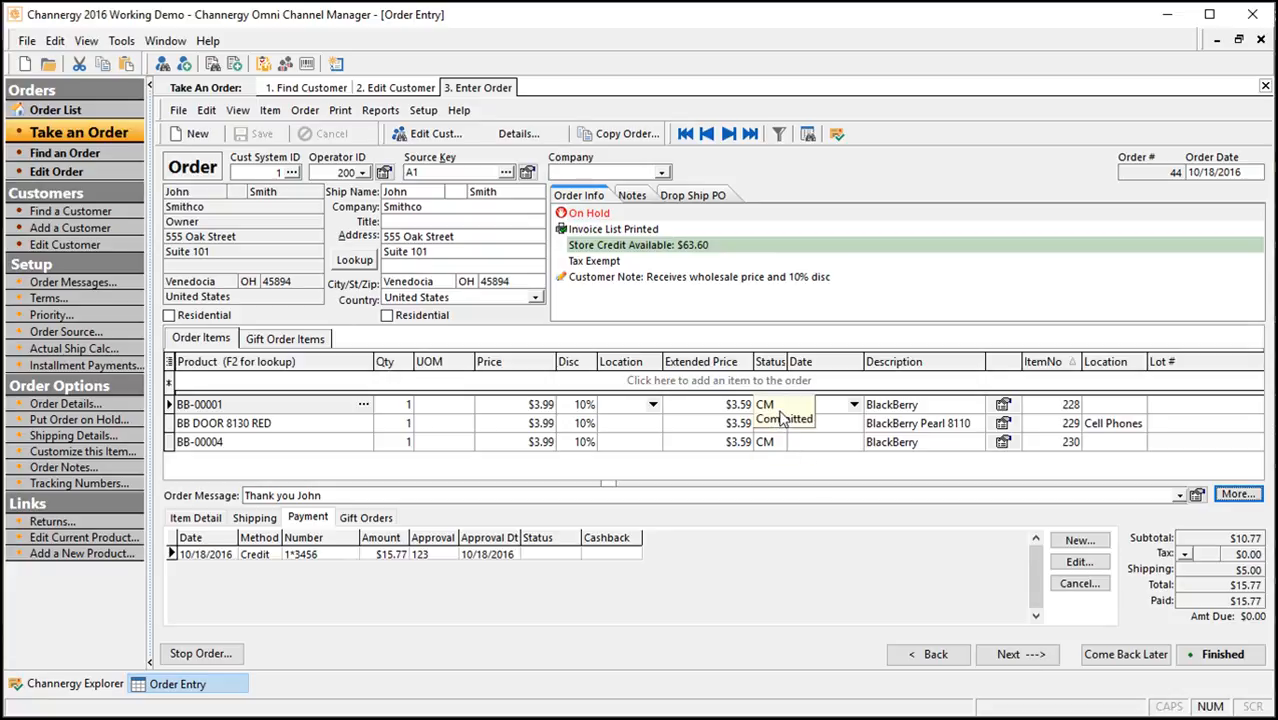
click(316, 112)
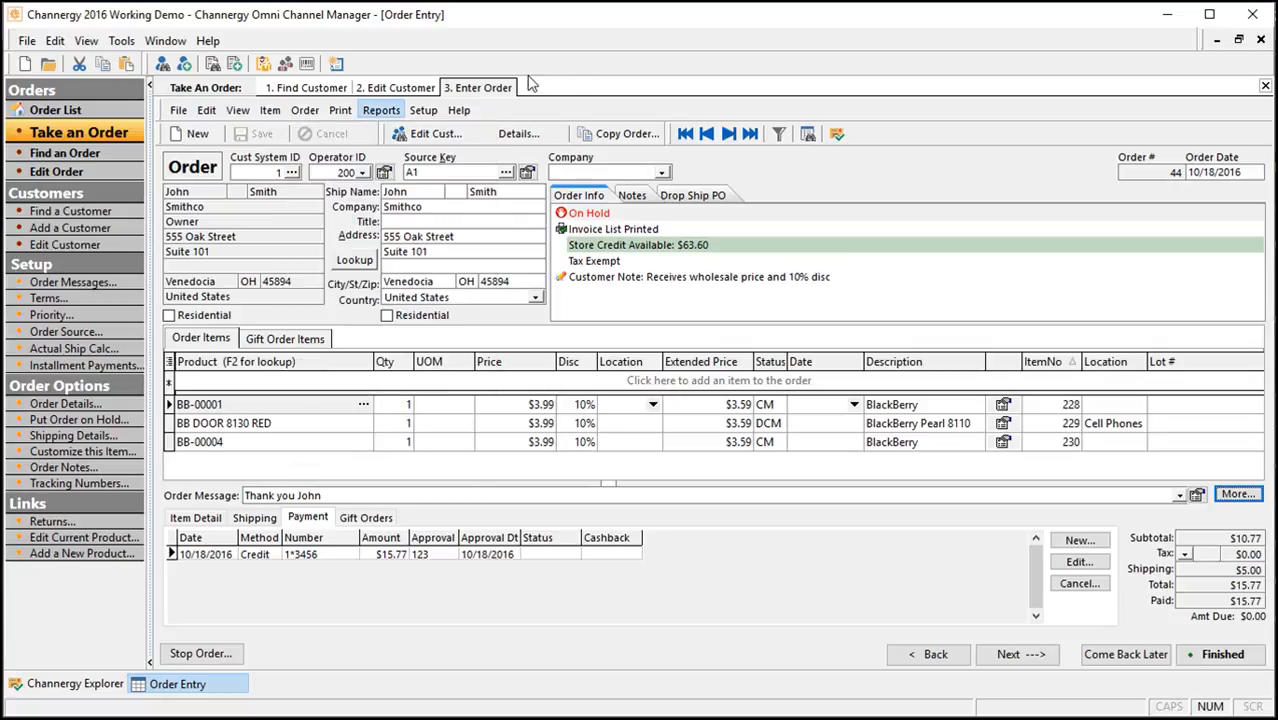
click(655, 35)
mouse_move(780, 427)
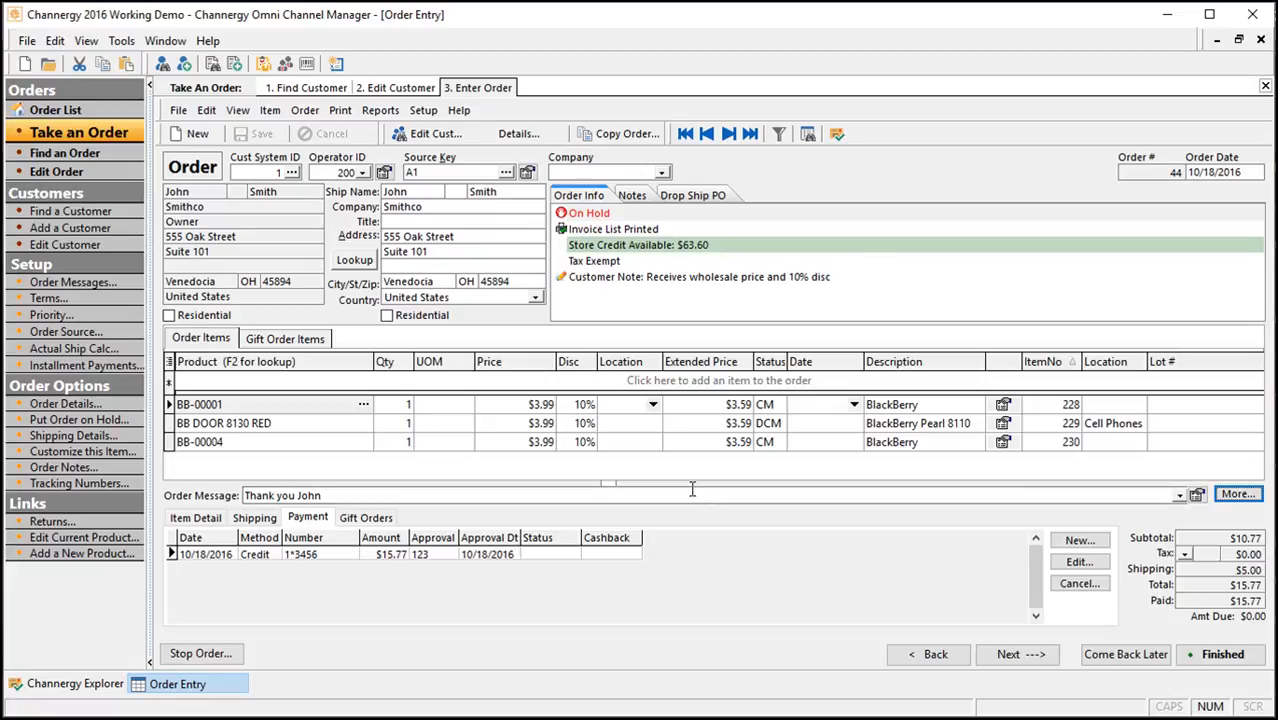
Step: Create the drop ship purchase order for the order and confirm its creation
click(713, 201)
click(692, 312)
click(601, 394)
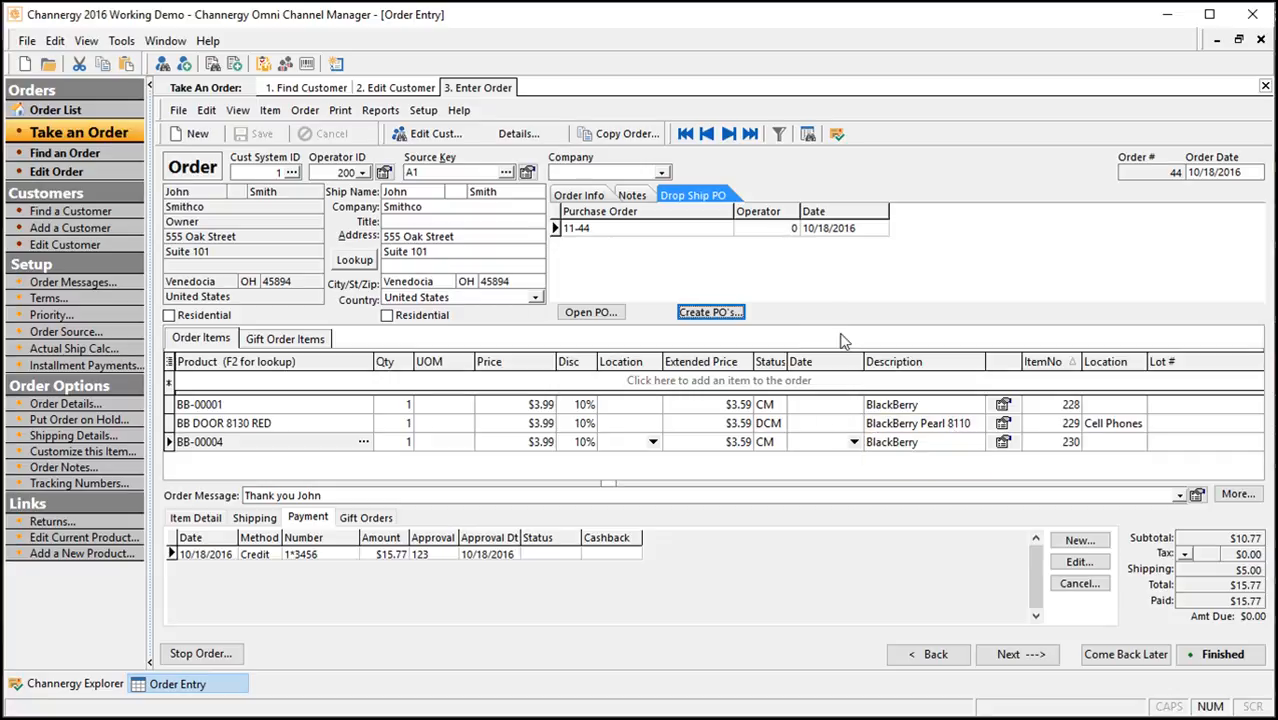
Step: Open the new drop ship purchase order, look over its details and available reports, and close it
click(663, 229)
click(592, 314)
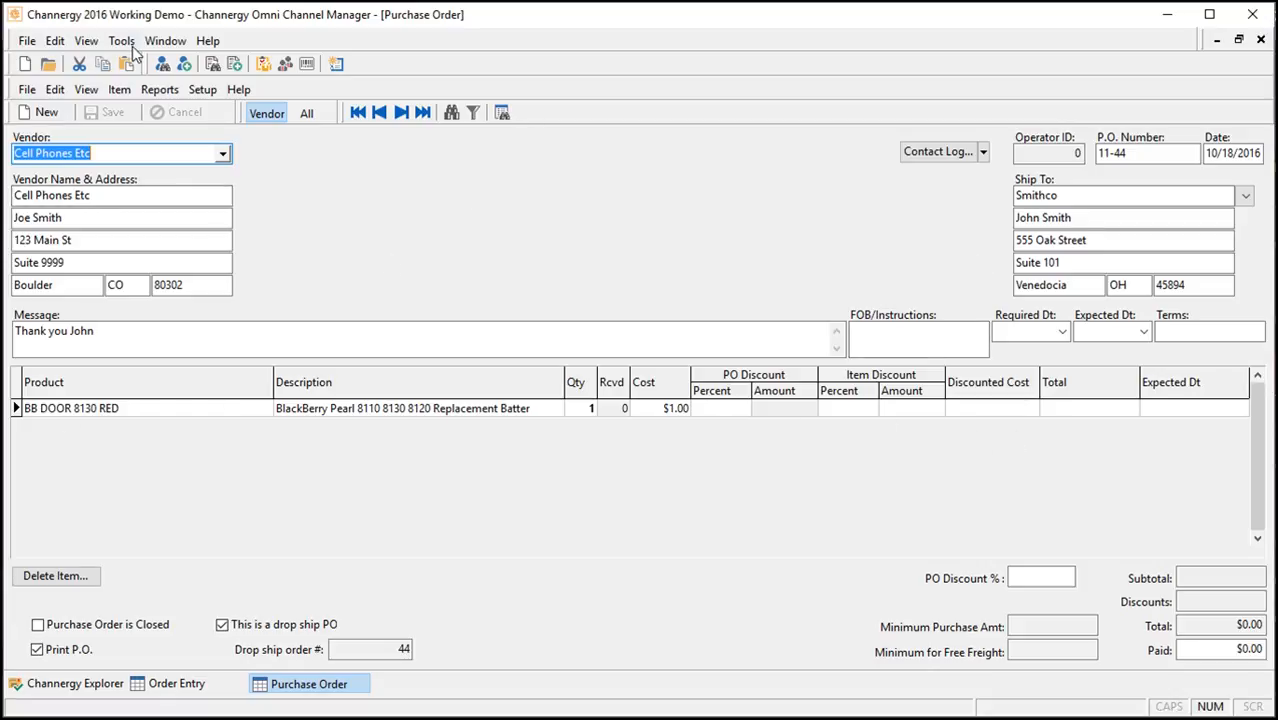
click(158, 91)
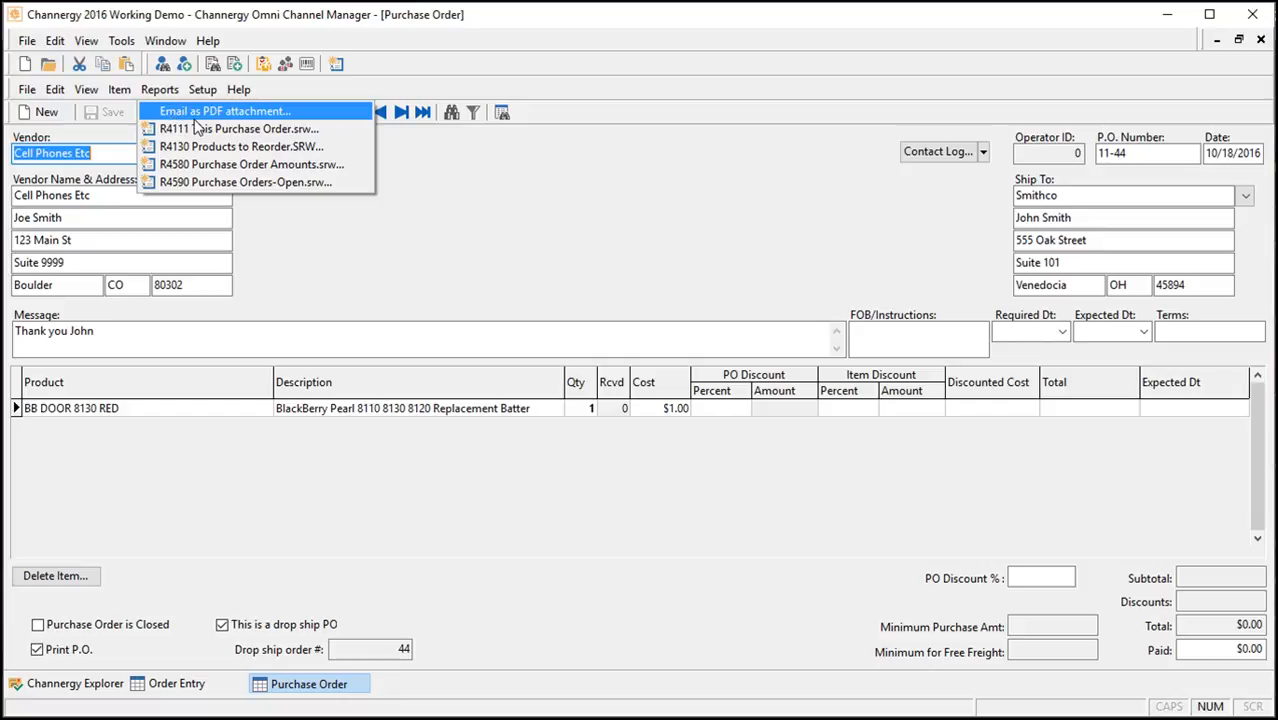
click(626, 246)
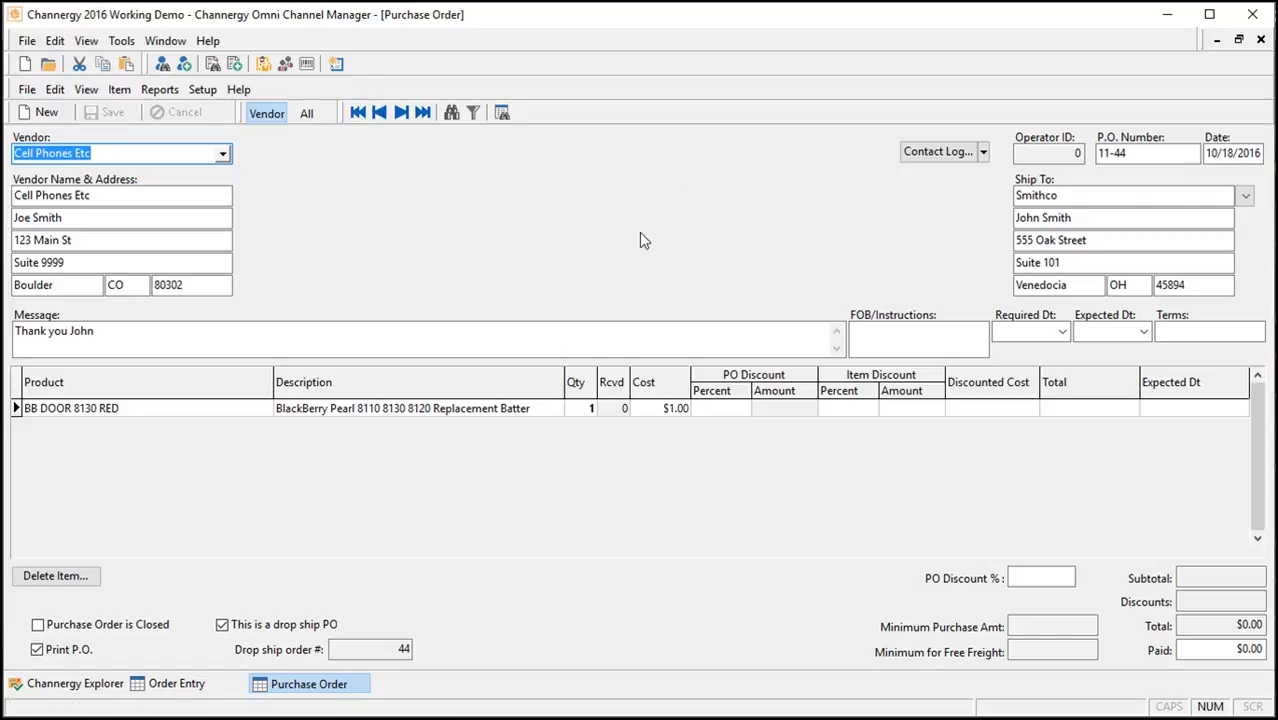
click(1260, 40)
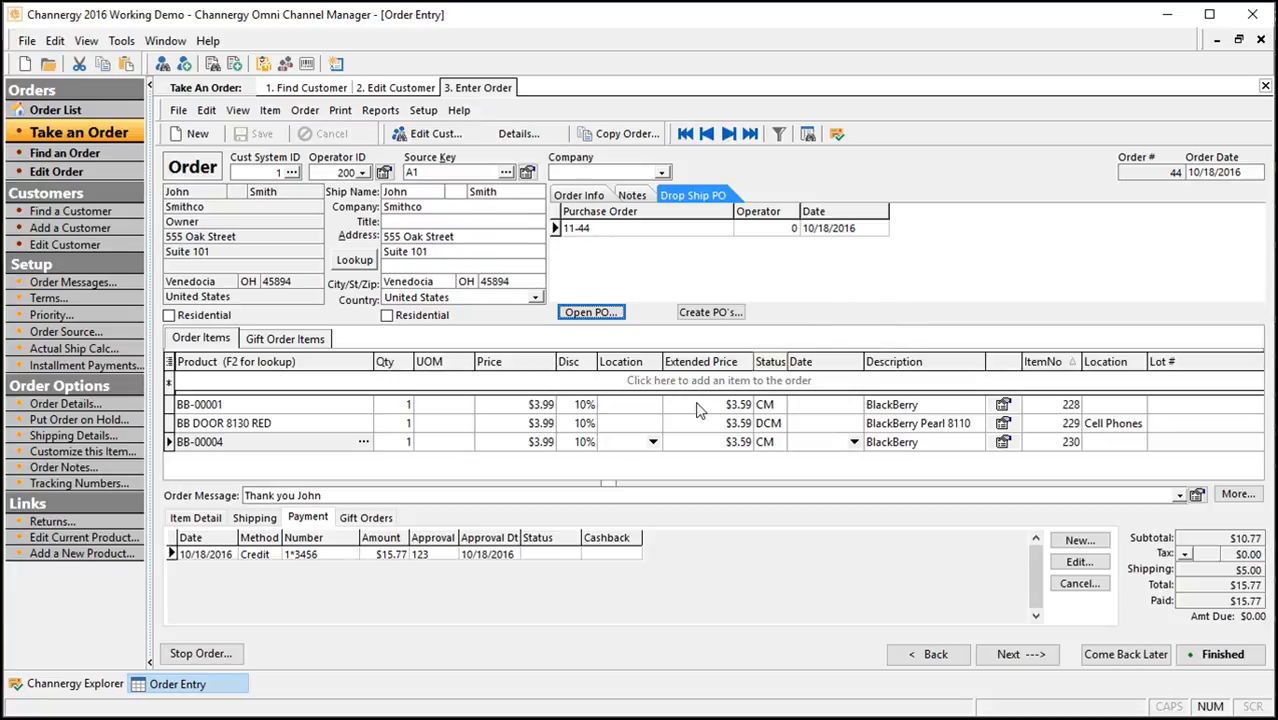
Step: Mark the BB DOOR 8130 RED item as shipped, and view the order's tracking number form without entering anything
click(768, 423)
right_click(1001, 427)
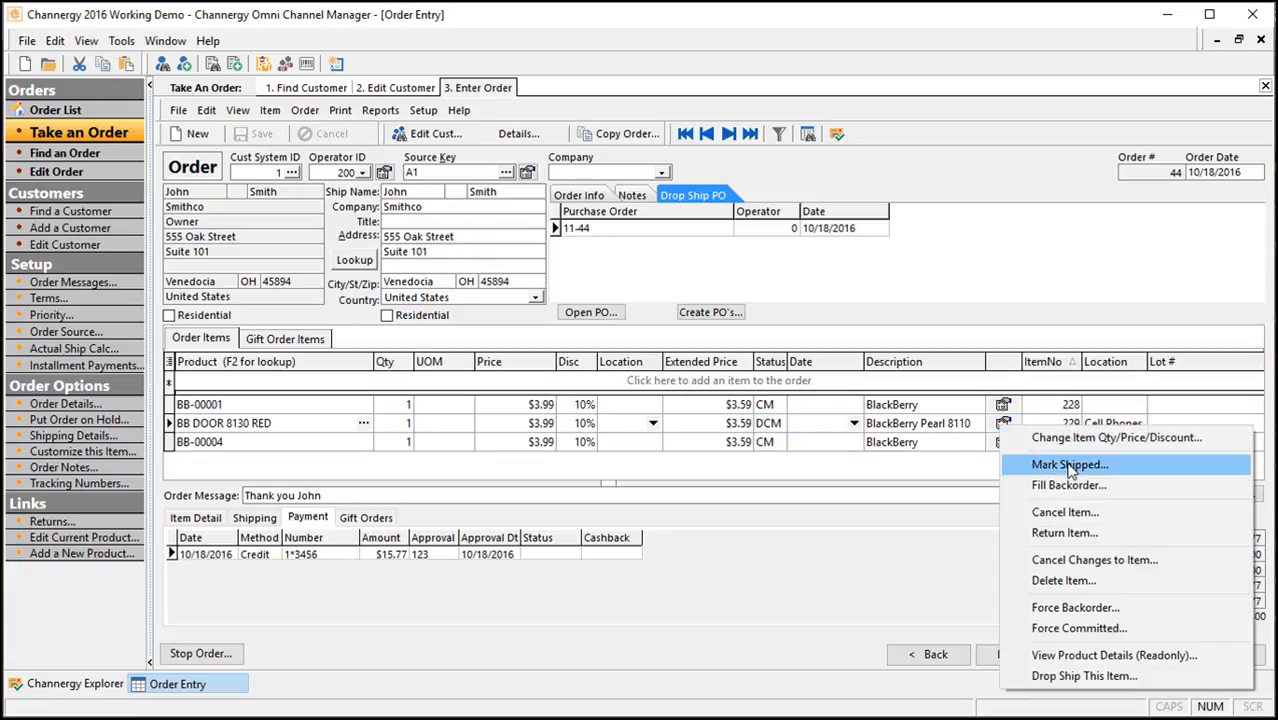
click(1068, 465)
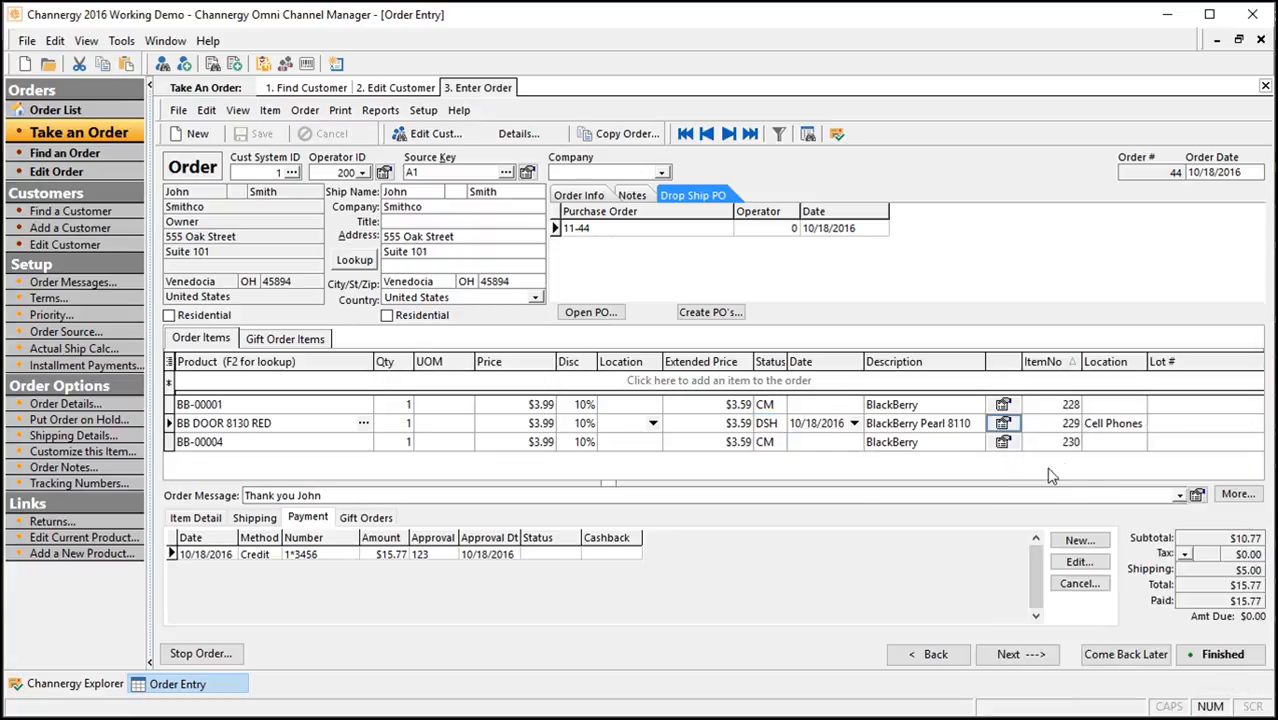
click(80, 483)
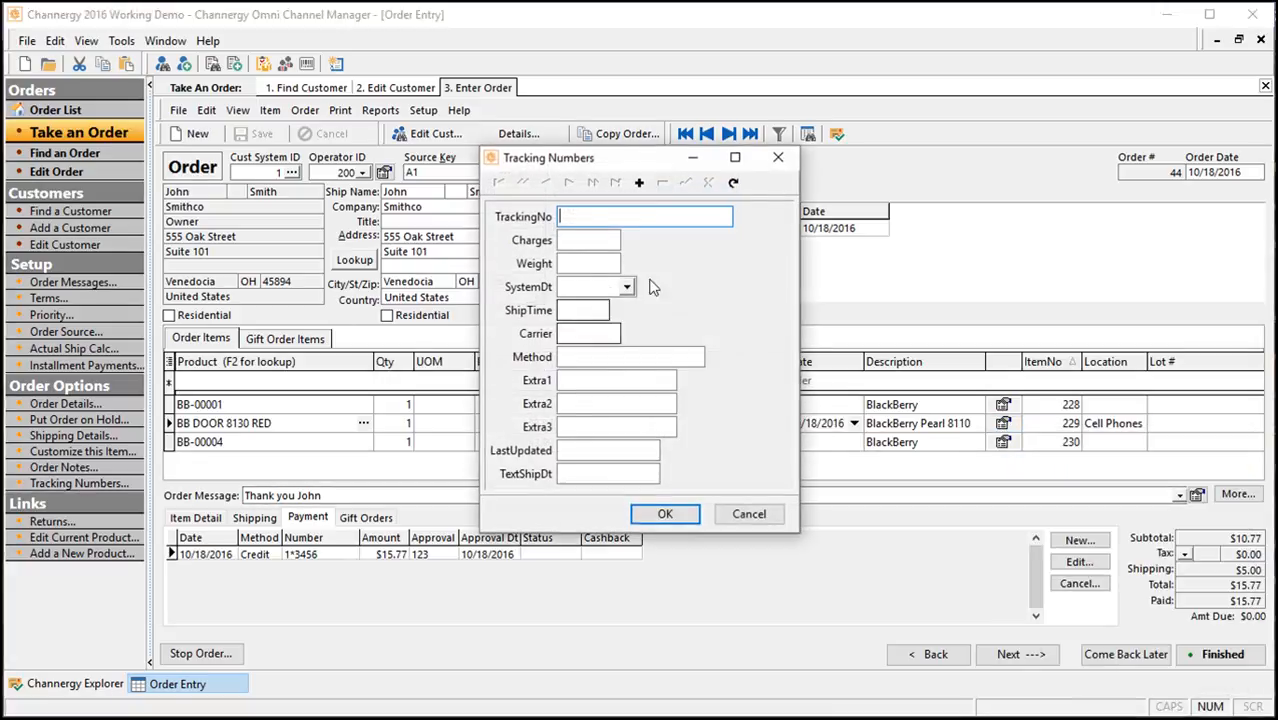
click(780, 159)
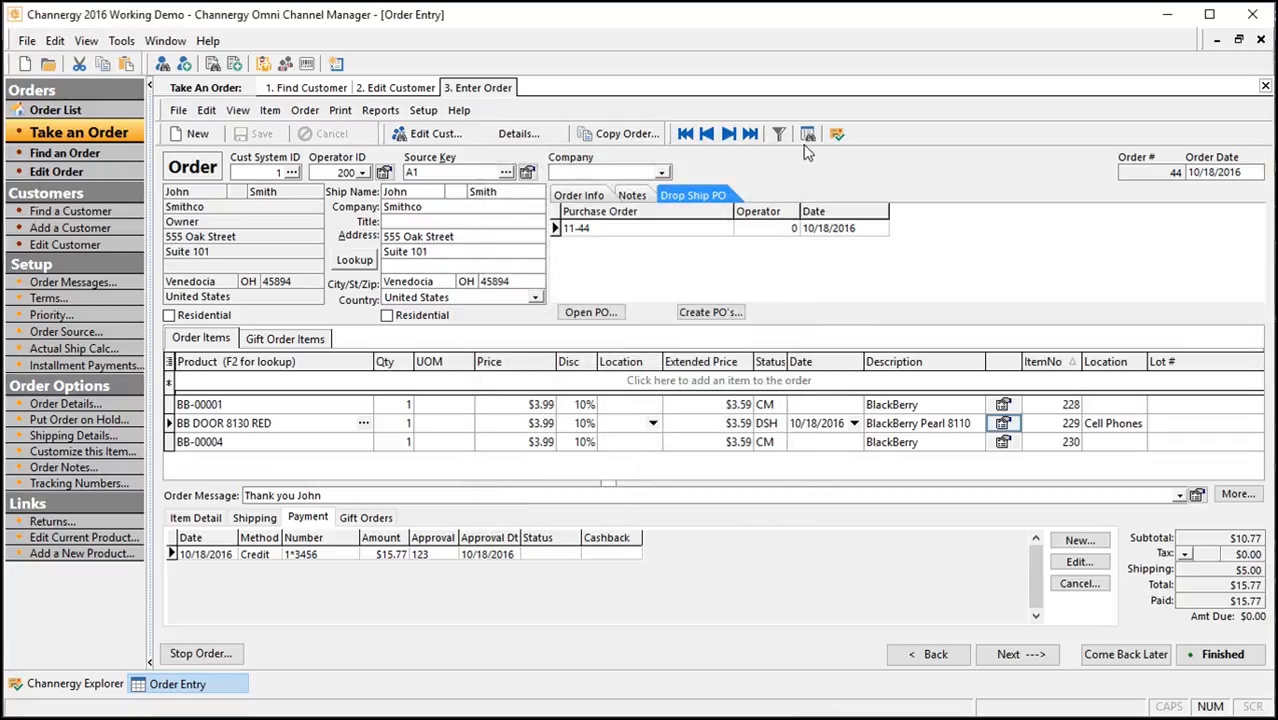